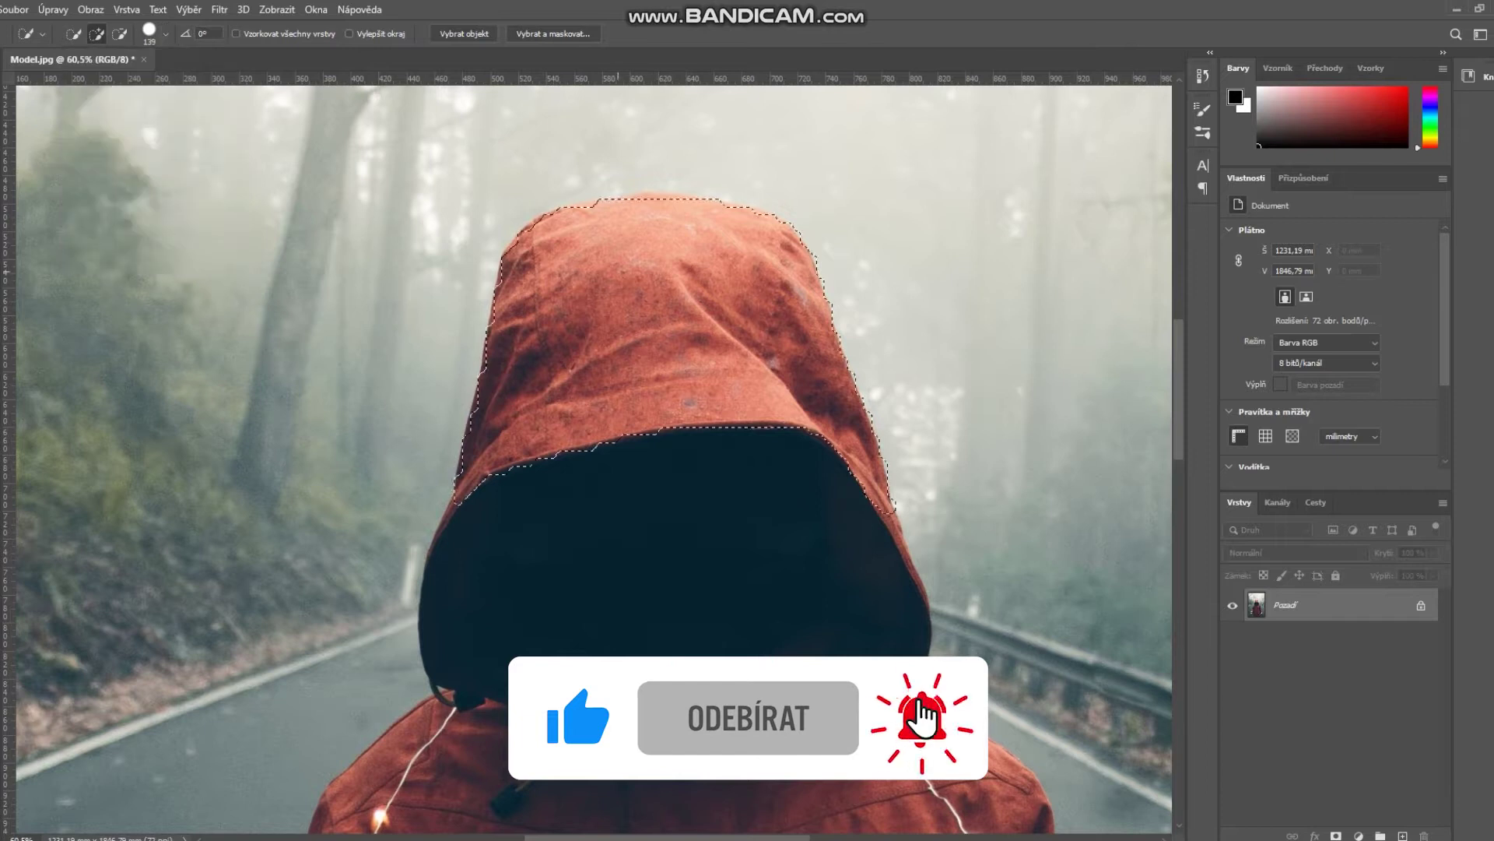
Extend the quick selection from the hood down over the dark hood opening and the jacket's shoulders.
mouse_move(678, 398)
left_mouse_down()
mouse_move(679, 499)
mouse_move(840, 664)
left_mouse_up()
scroll(591, 459, "down", 5)
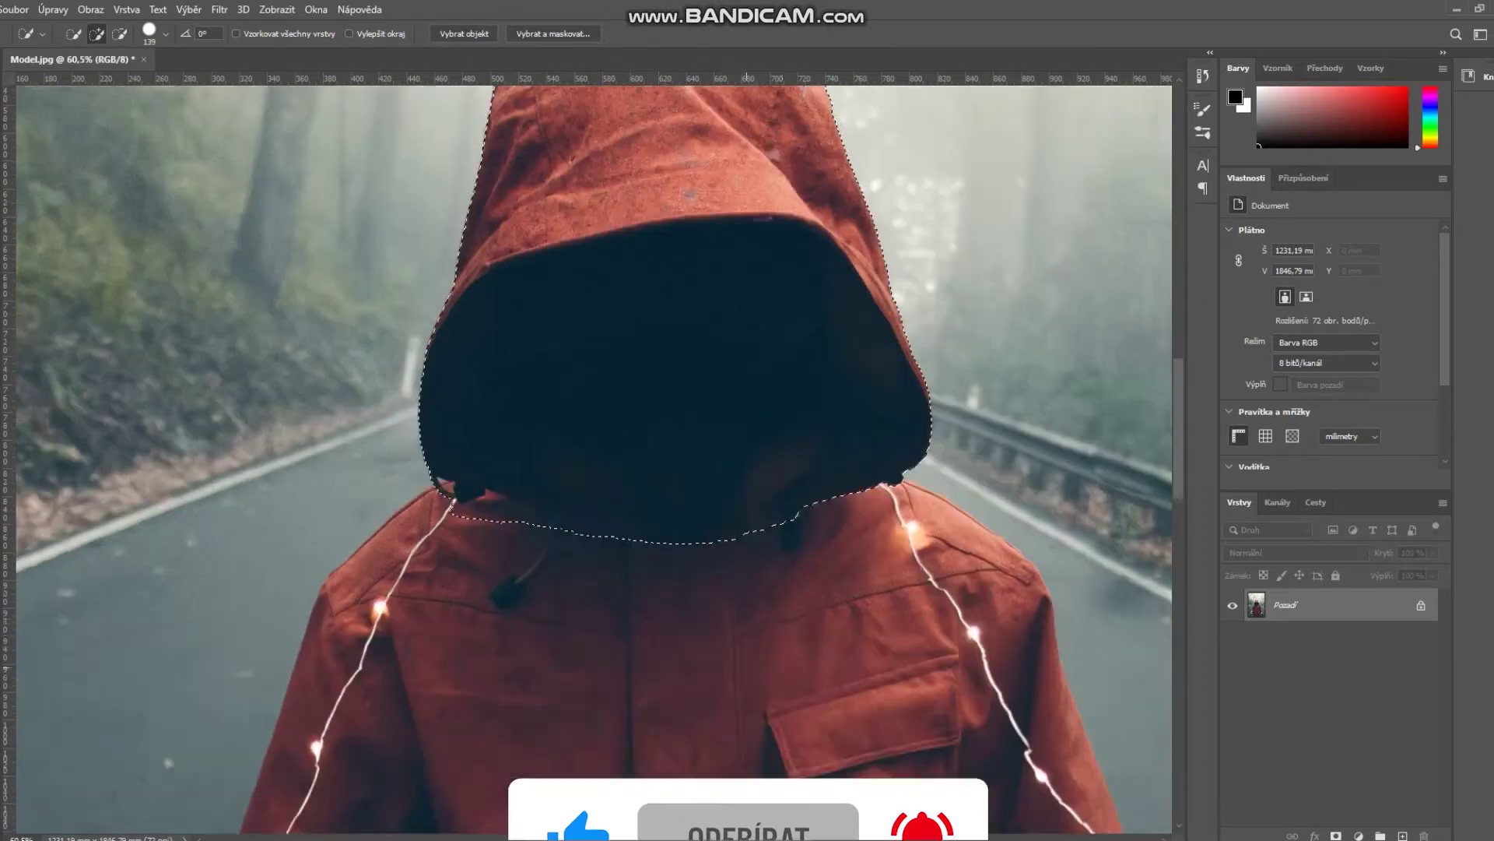
scroll(592, 619, "down", 3)
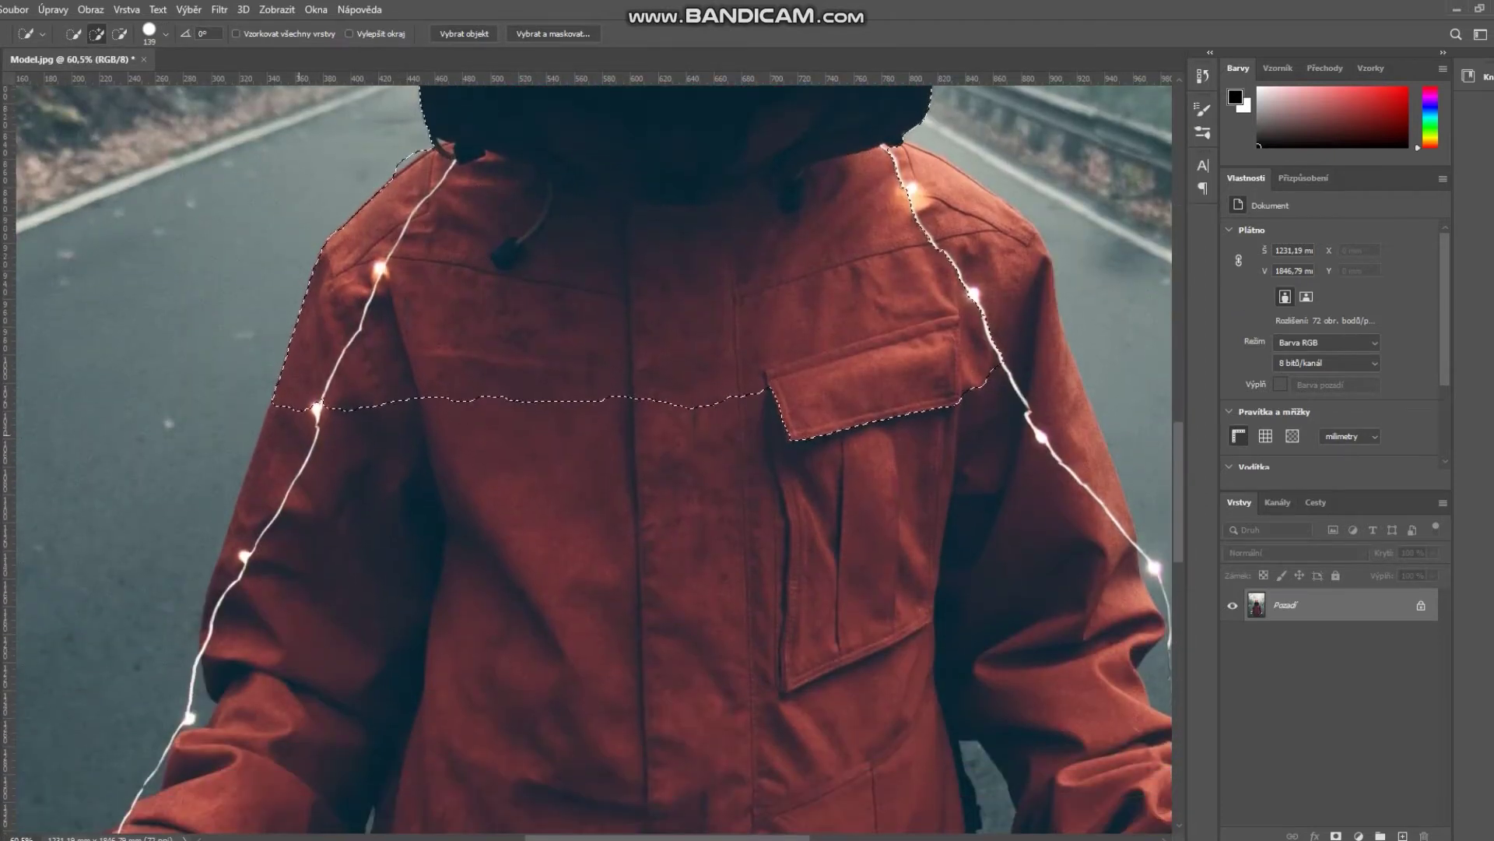
Add the jacket's torso, chest pocket and the sleeve on the image's left side to the selection.
mouse_move(608, 436)
left_mouse_down()
mouse_move(421, 560)
mouse_move(747, 350)
mouse_move(879, 405)
left_mouse_up()
scroll(545, 560, "down", 2)
scroll(585, 631, "down", 2)
left_click_drag(584, 631, 226, 623)
scroll(226, 623, "down", 2)
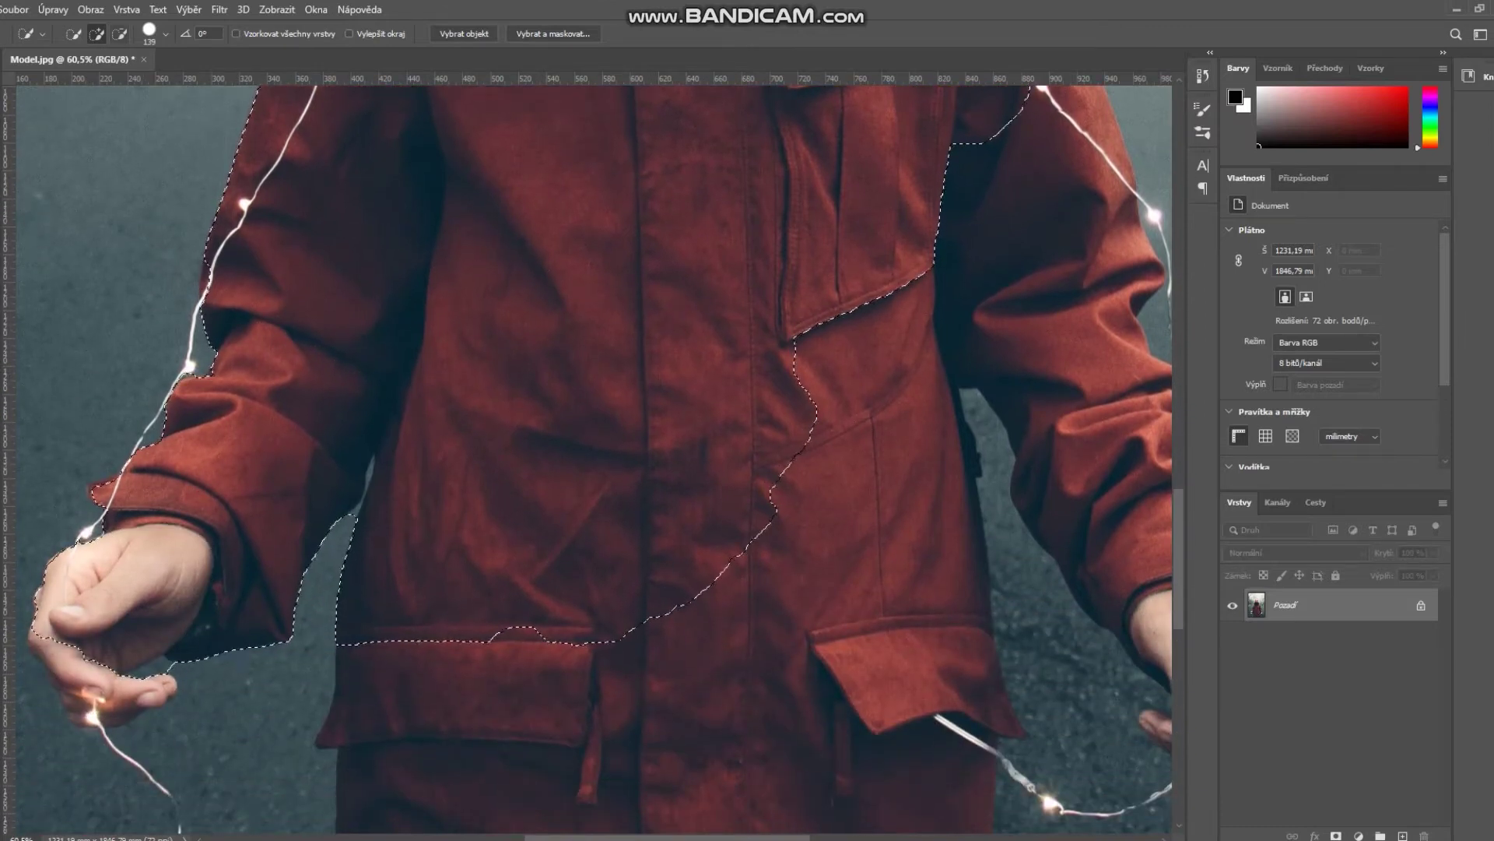
Reduce the selection brush size to 66 and add the rest of the hand on the image's left side.
left_click(166, 33)
left_click_drag(168, 81, 127, 81)
mouse_move(151, 689)
left_mouse_down()
mouse_move(48, 658)
mouse_move(153, 682)
left_mouse_up()
scroll(49, 658, "down", 1)
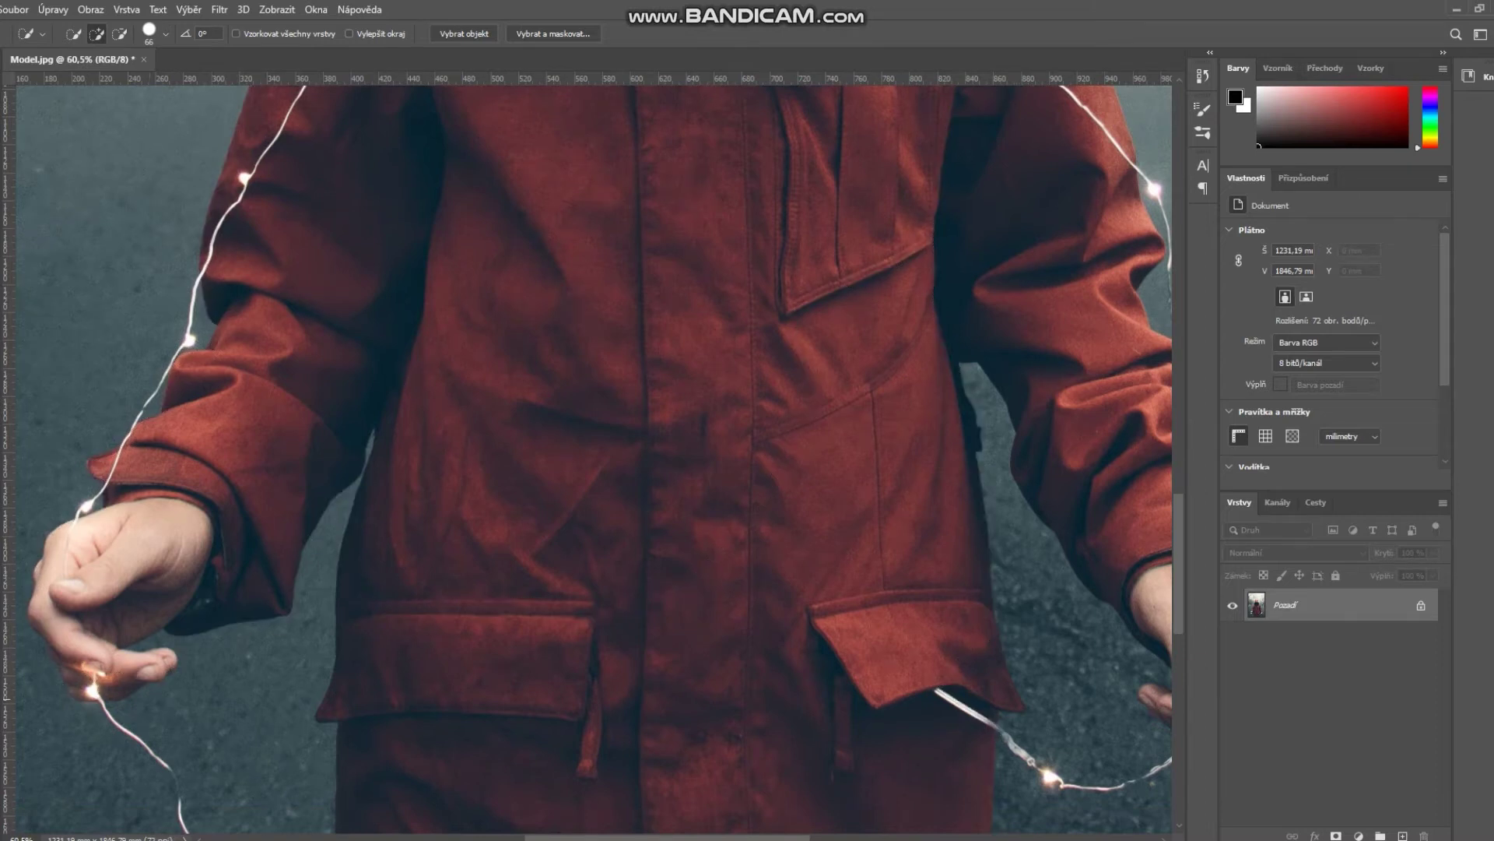
scroll(592, 459, "down", 3)
scroll(368, 619, "left", 5)
scroll(367, 619, "up", 1)
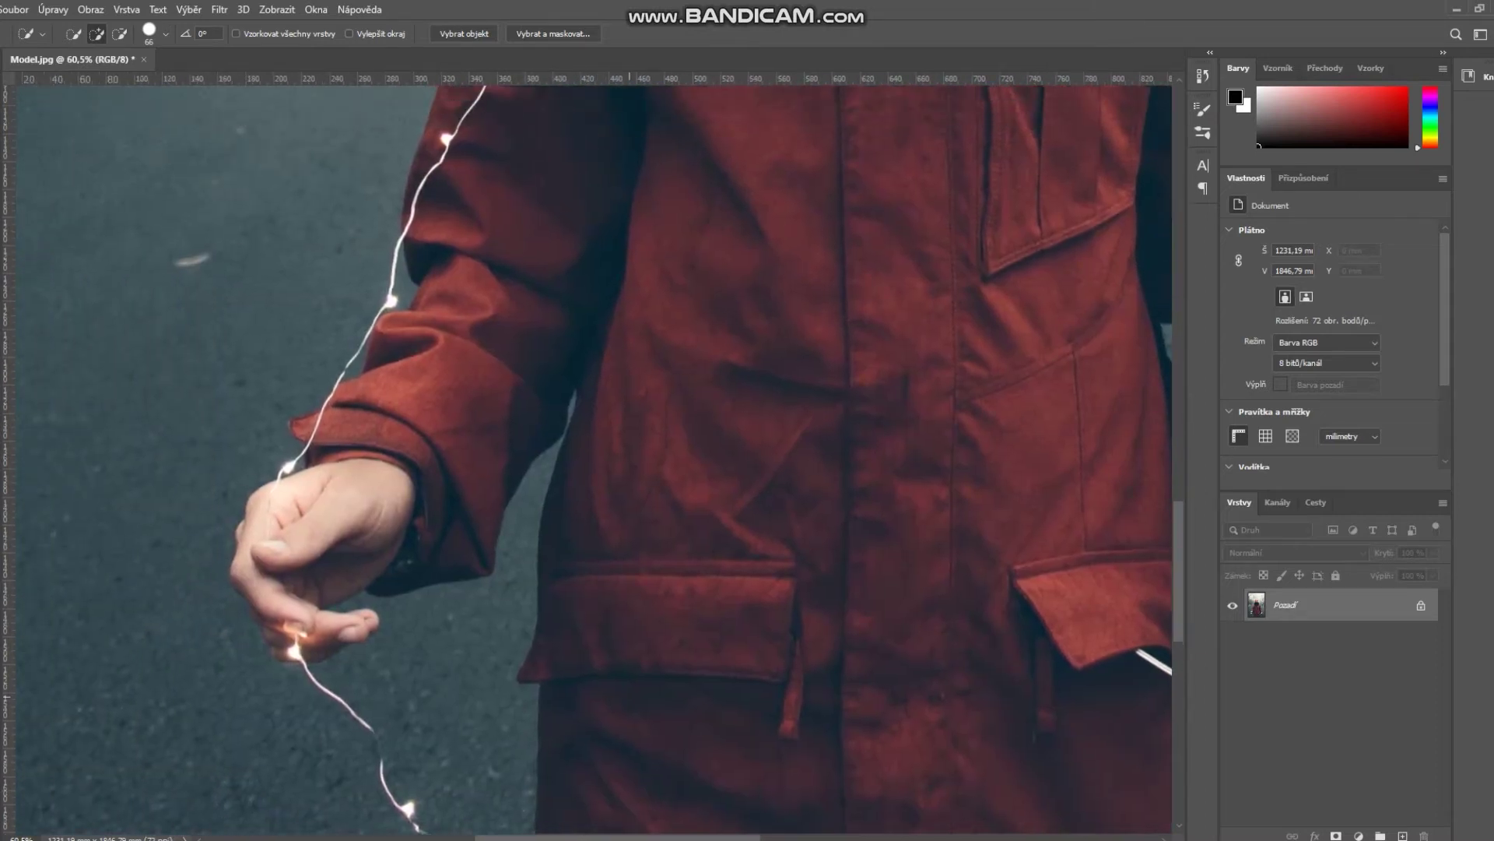
Reduce the selection brush size to 38 and brush over the lower fingertips of the same hand.
left_click(165, 35)
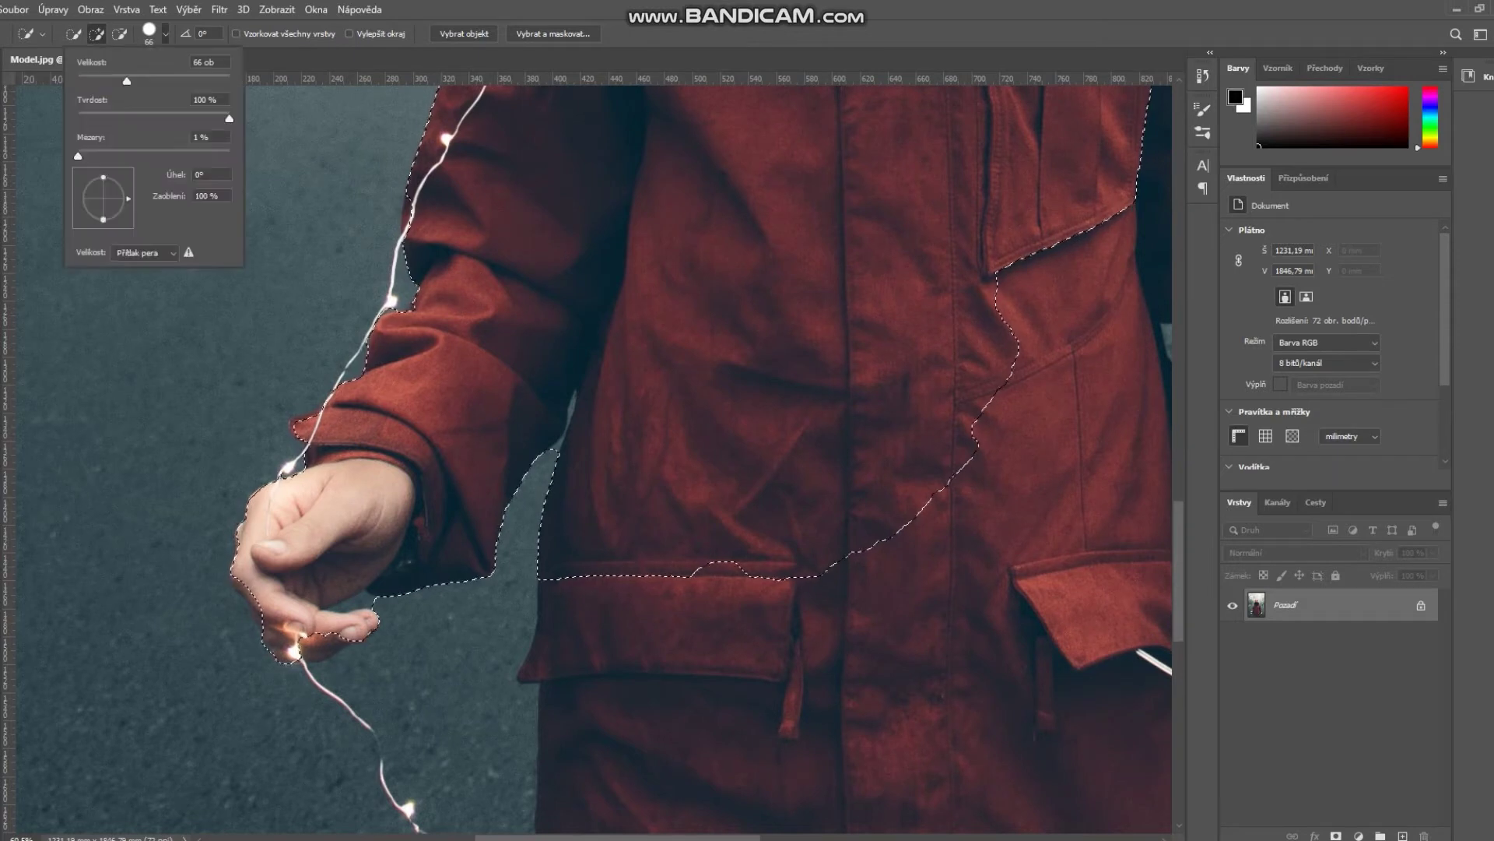
left_click_drag(127, 82, 103, 81)
left_click(317, 632)
left_click_drag(317, 632, 333, 642)
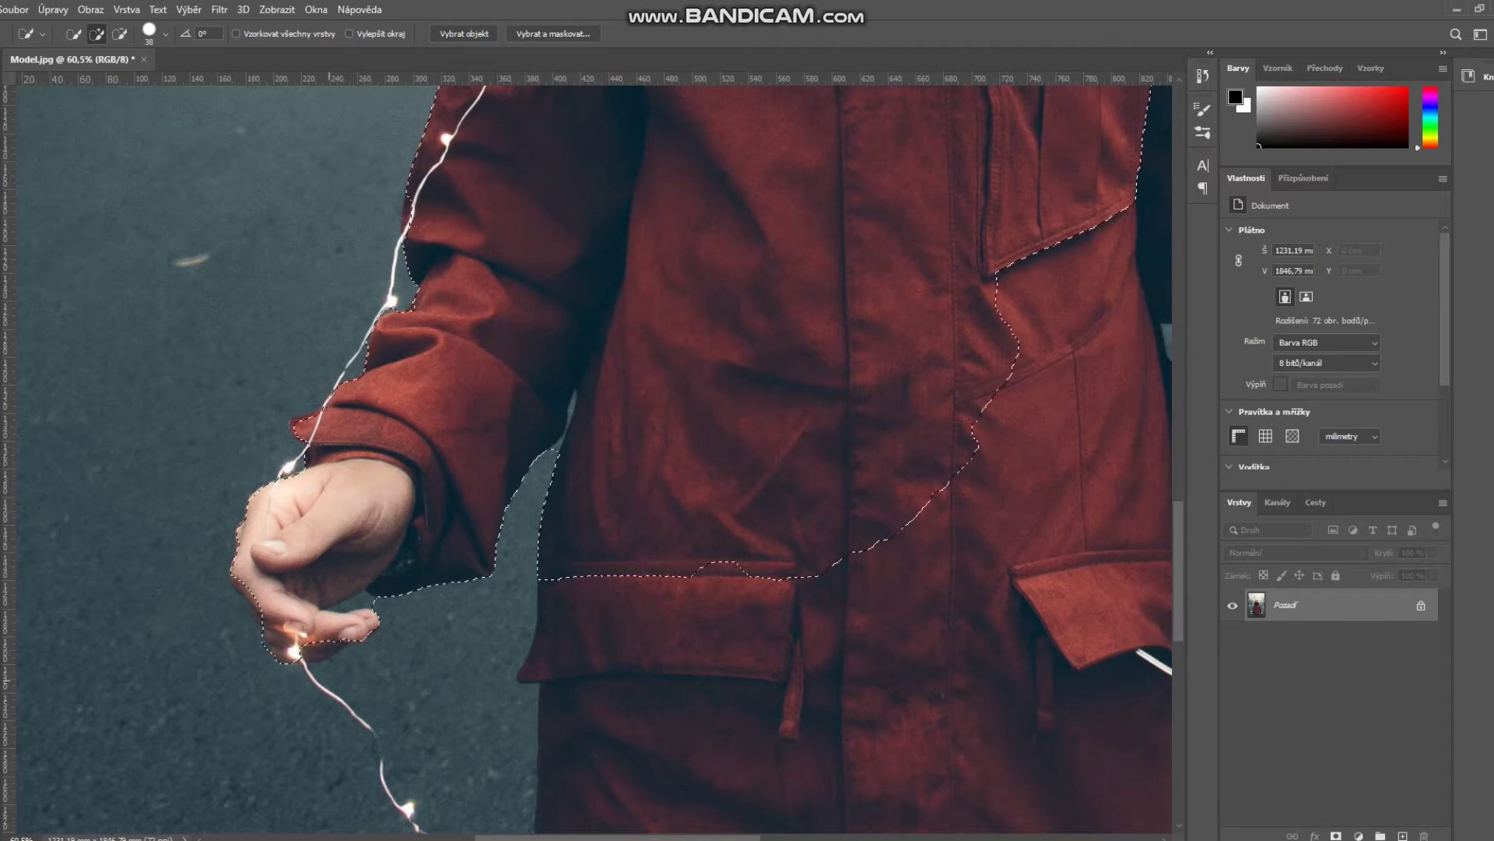
left_click_drag(321, 654, 350, 645)
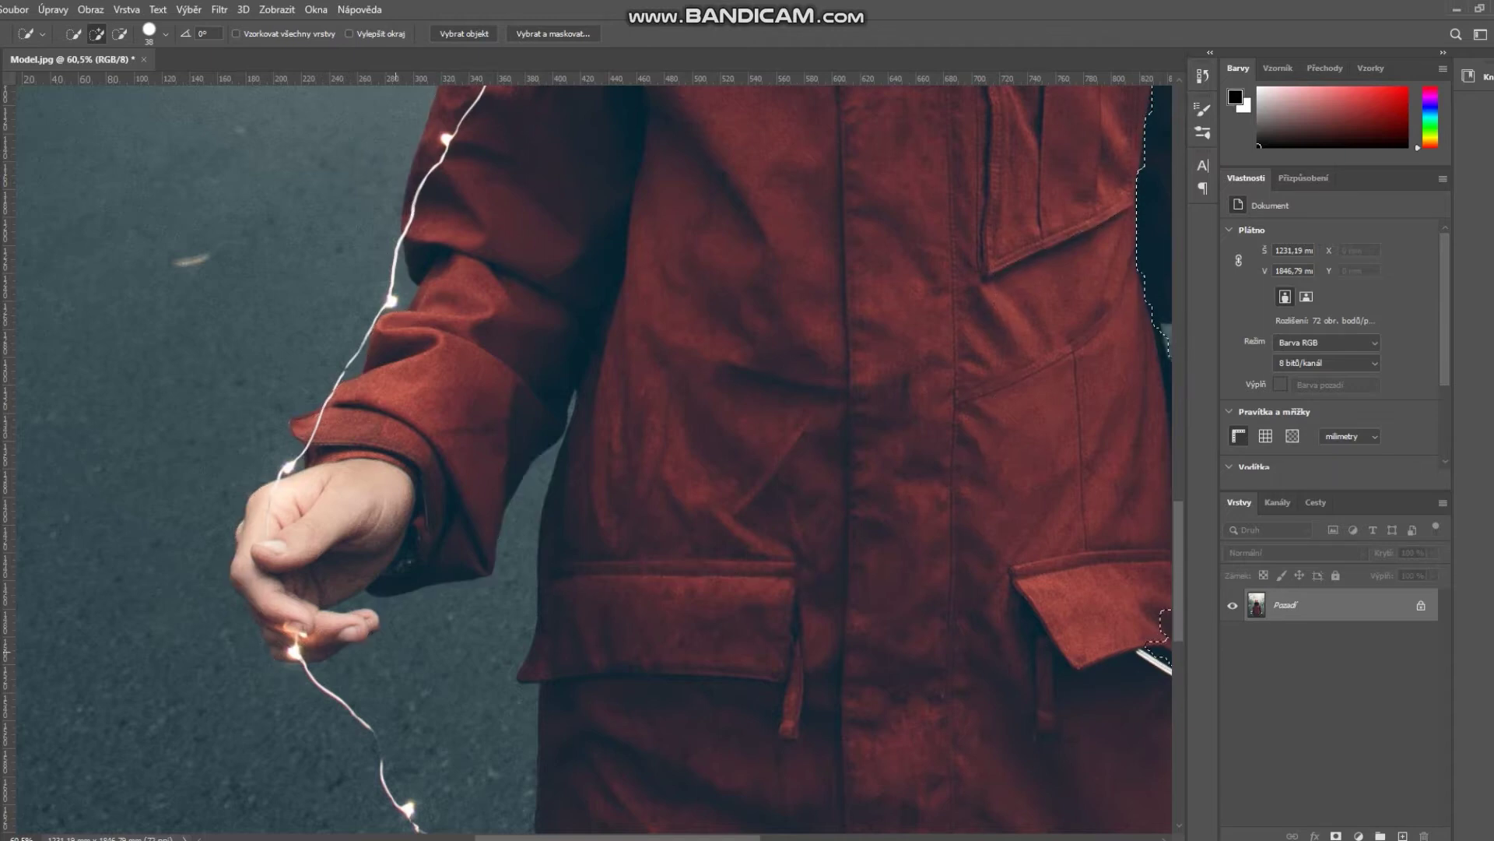
Subtract the road area on the image's left side from the selection, back to the jacket's outline.
key("ctrl+z")
key("ctrl+shift+z")
key("ctrl+minus")
key("ctrl+minus")
key("ctrl+minus")
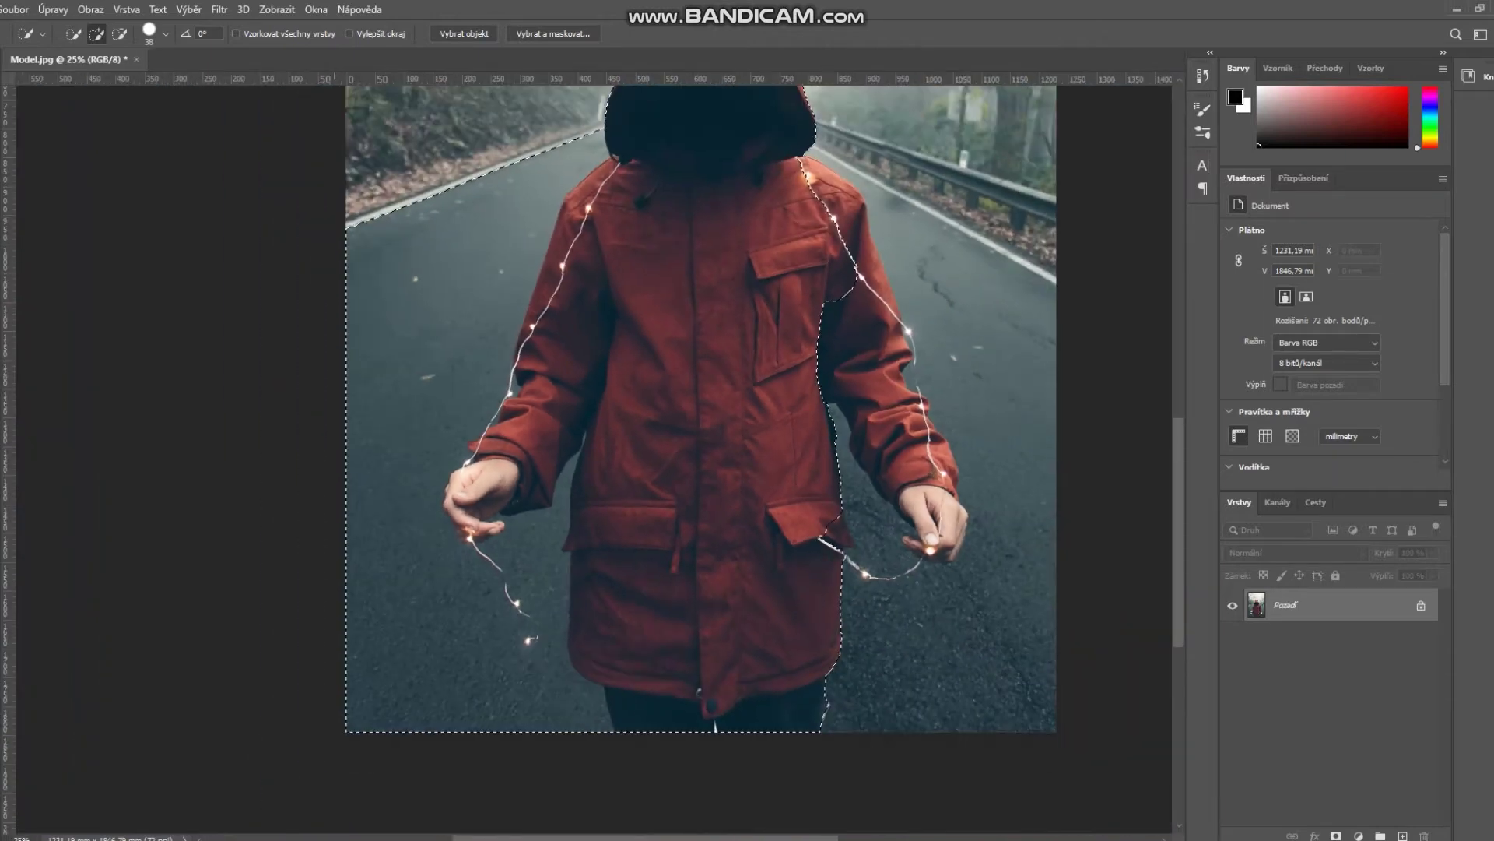
left_click(119, 33)
left_click(165, 34)
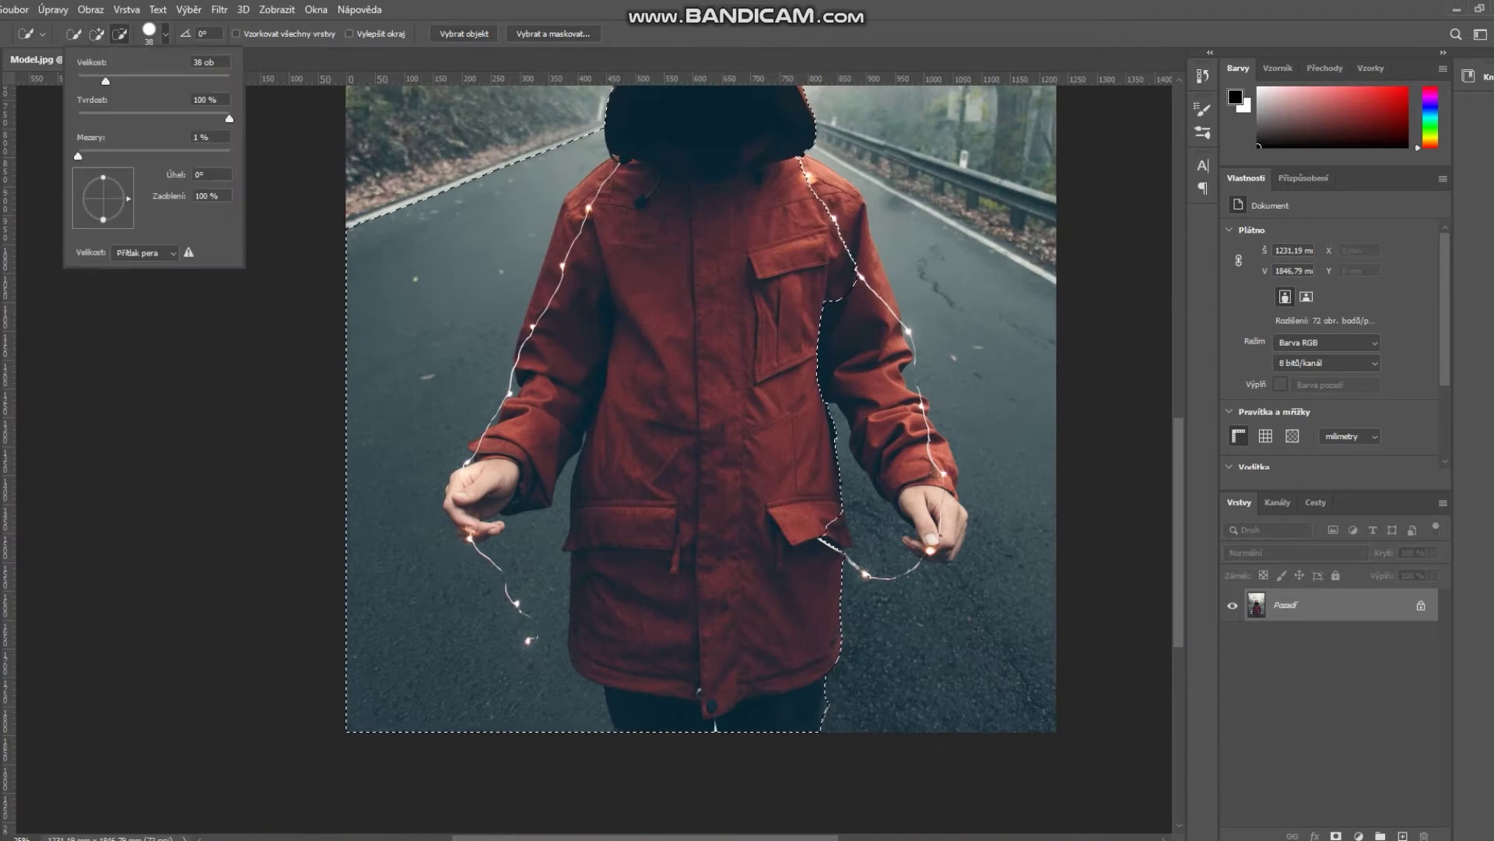
left_click_drag(359, 613, 448, 669)
scroll(587, 410, "up", 6)
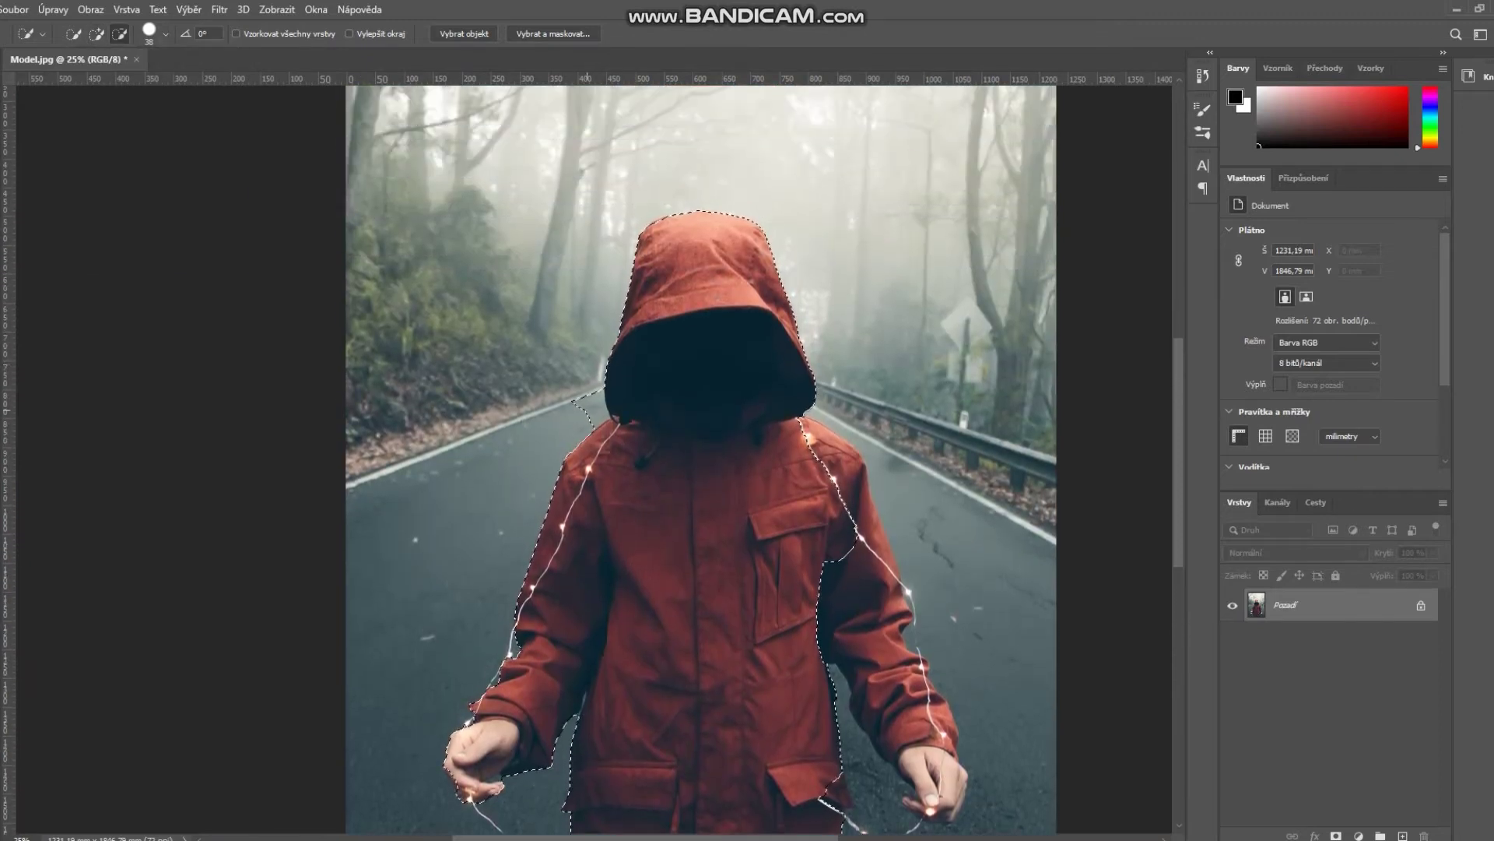
Add the jacket sleeve and hand on the image's right side to the selection.
scroll(588, 436, "down", 5)
scroll(588, 436, "right", 5)
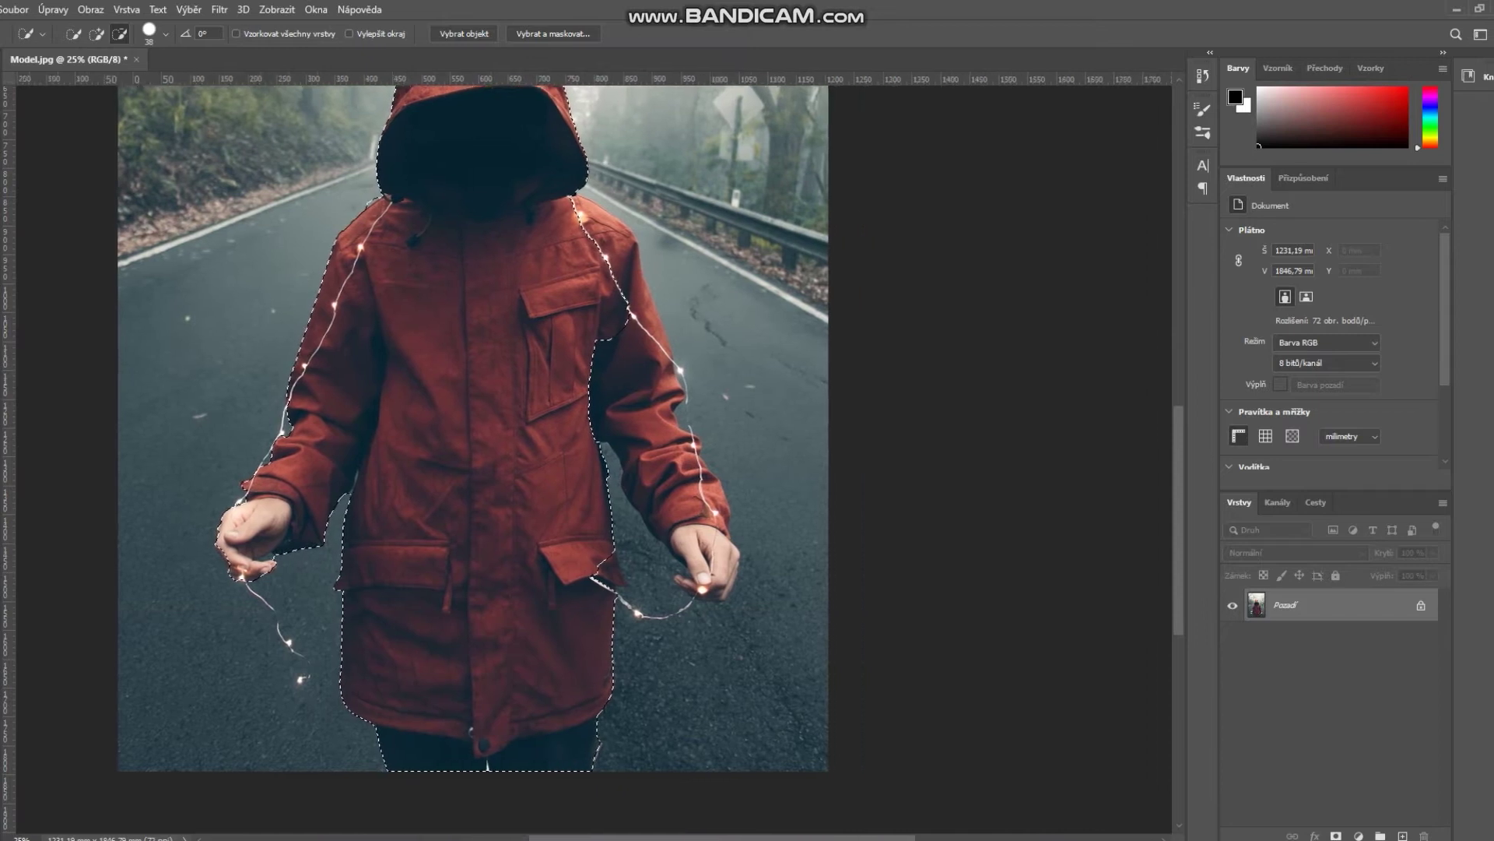
left_click_drag(467, 420, 447, 512)
left_click(96, 33)
left_click(608, 390)
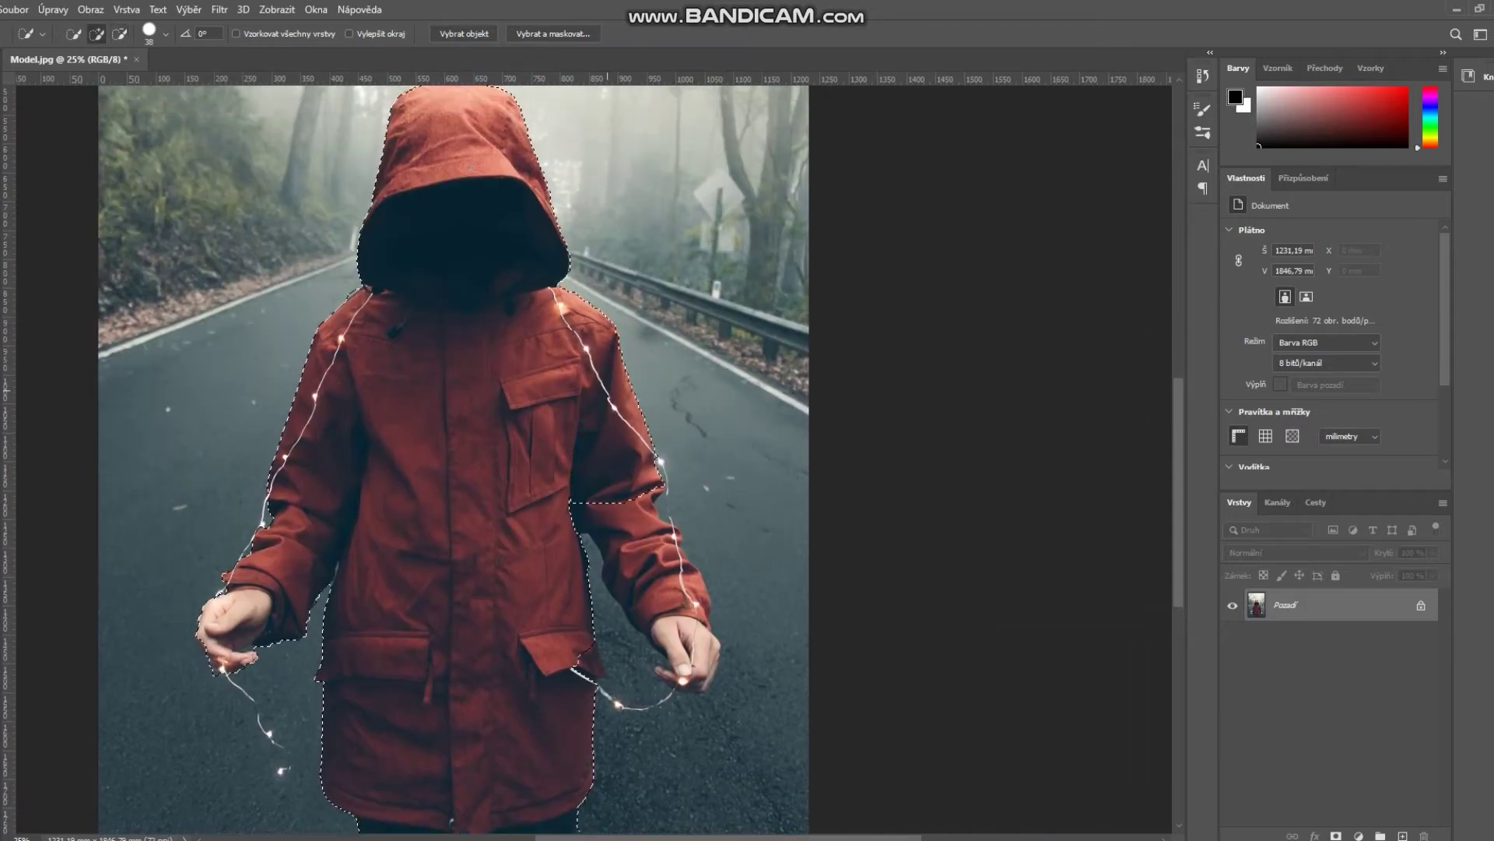
scroll(454, 459, "up", 3)
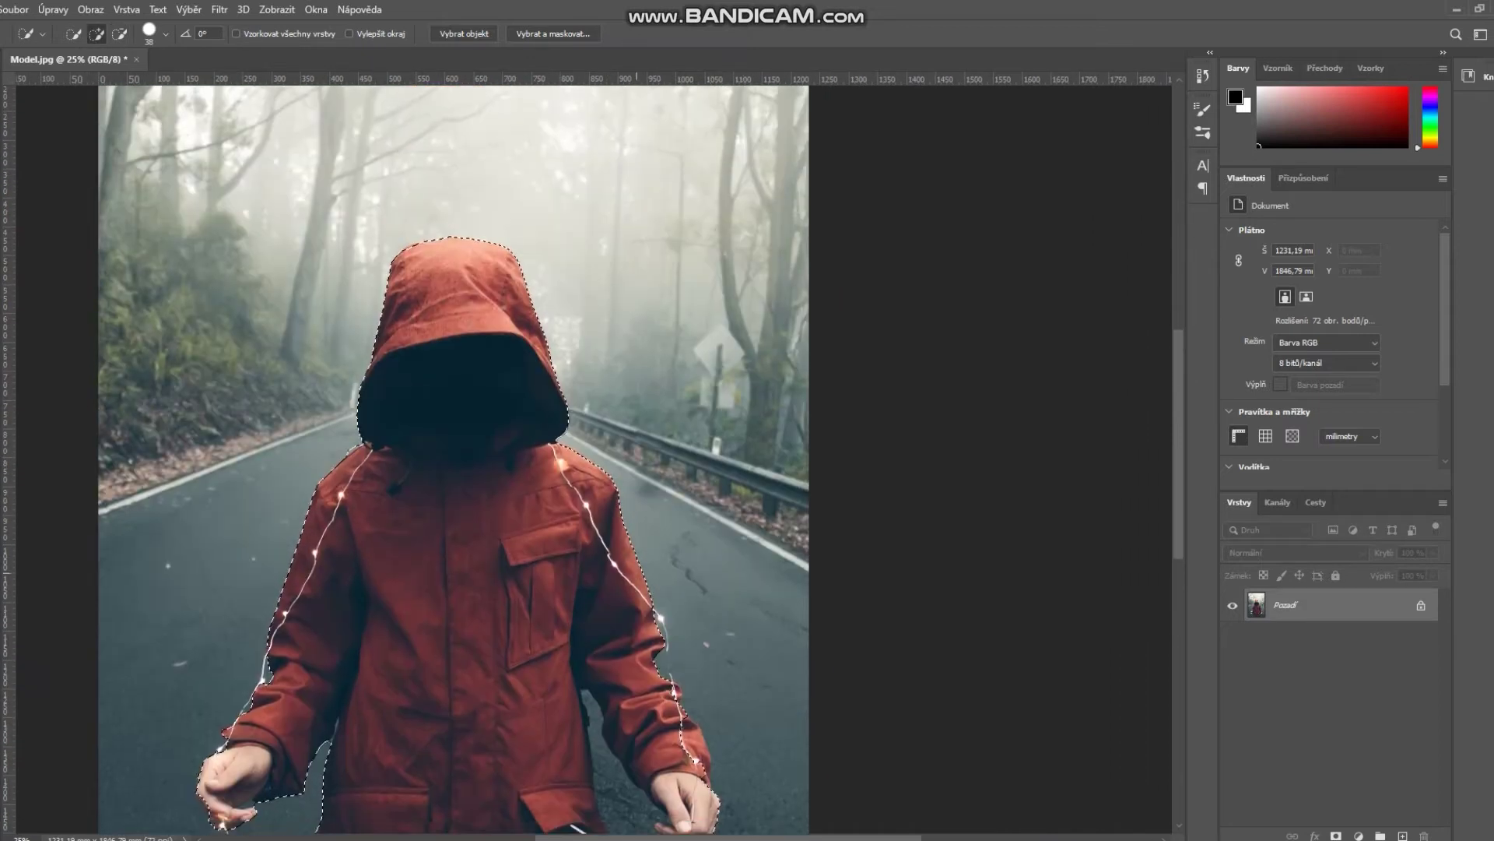
Subtract the road gap between the jacket body and the arm on the right, and complete the outline around that cuff and hand.
scroll(637, 574, "down", 5)
key("z")
left_click_drag(605, 515, 716, 517)
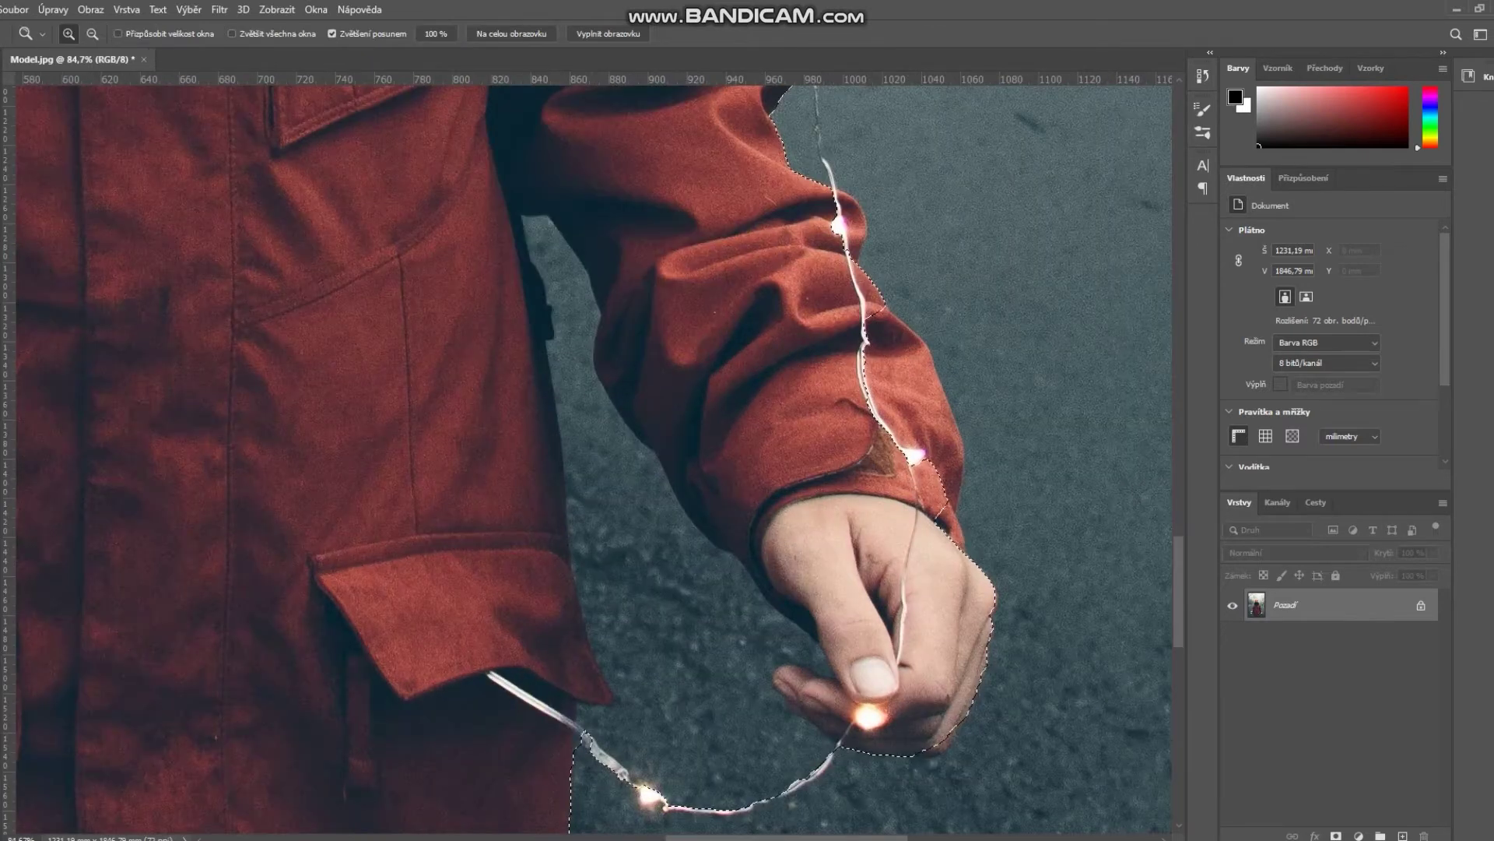
key("w")
left_click(119, 33)
left_click(166, 33)
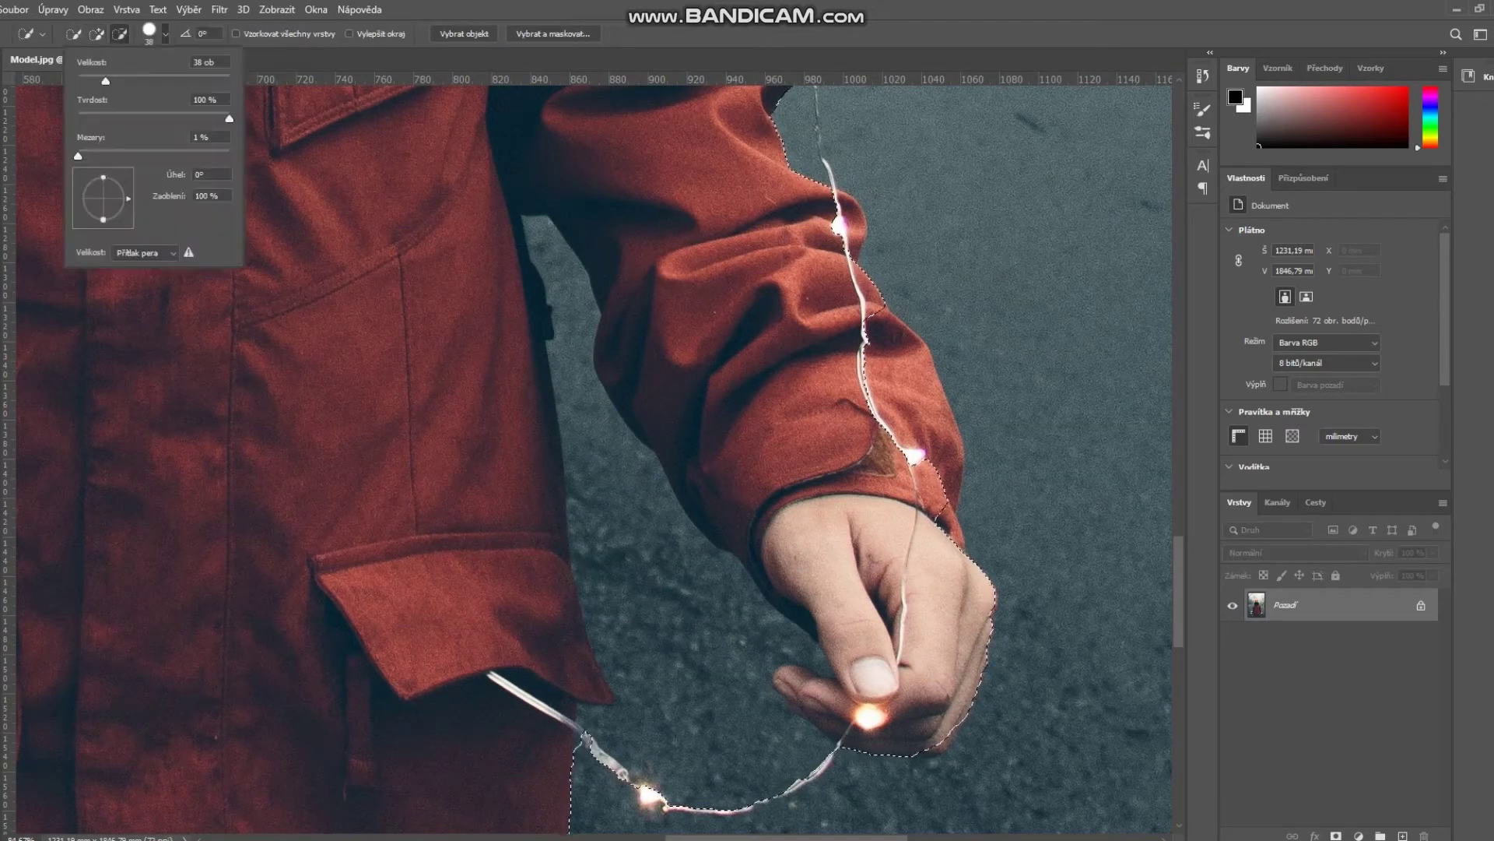
left_click_drag(711, 762, 734, 766)
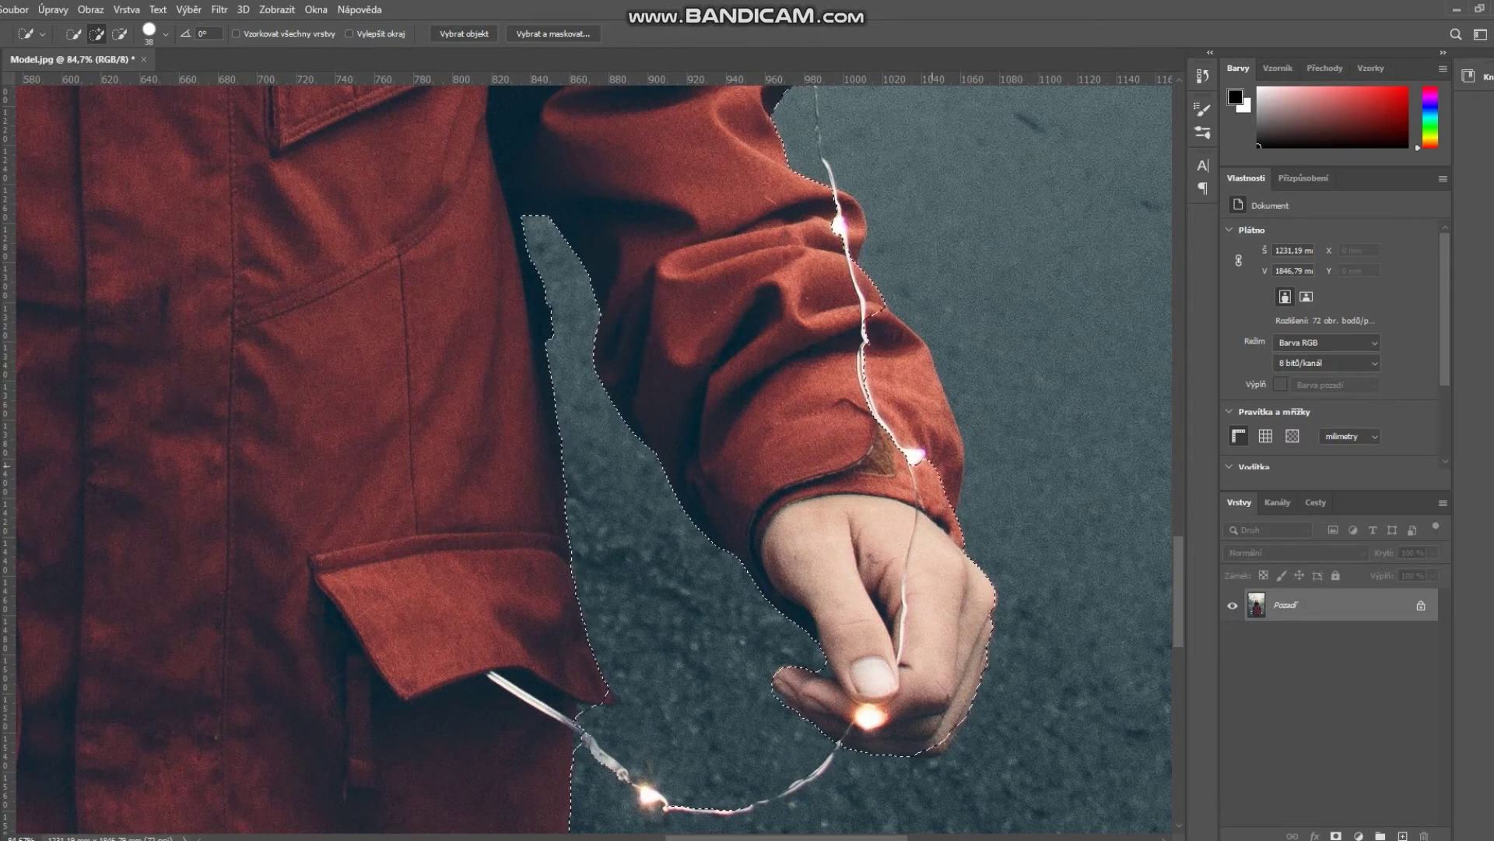
scroll(591, 459, "up", 2)
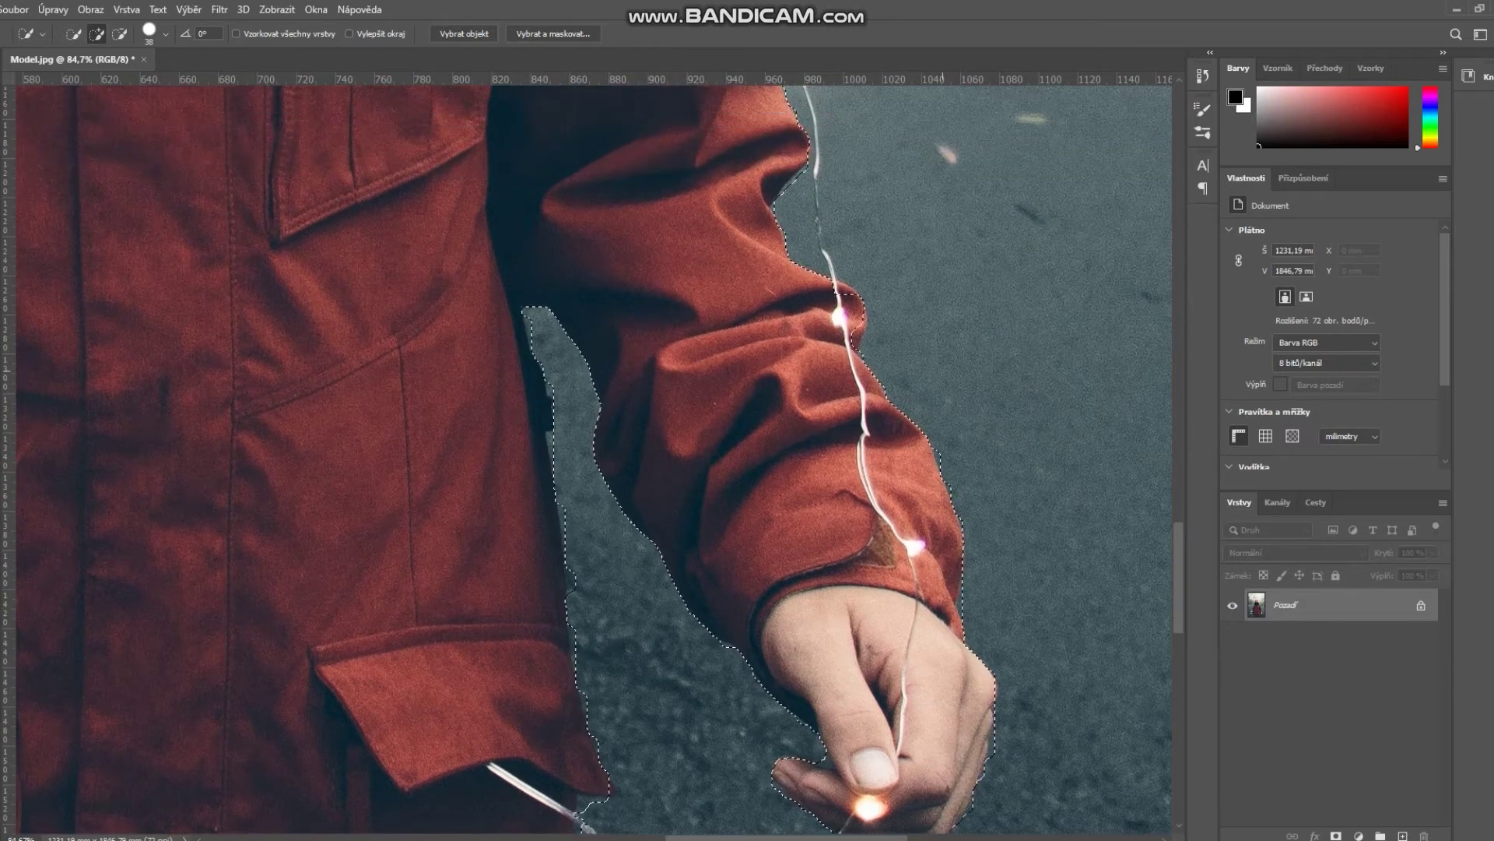
scroll(945, 681, "down", 3)
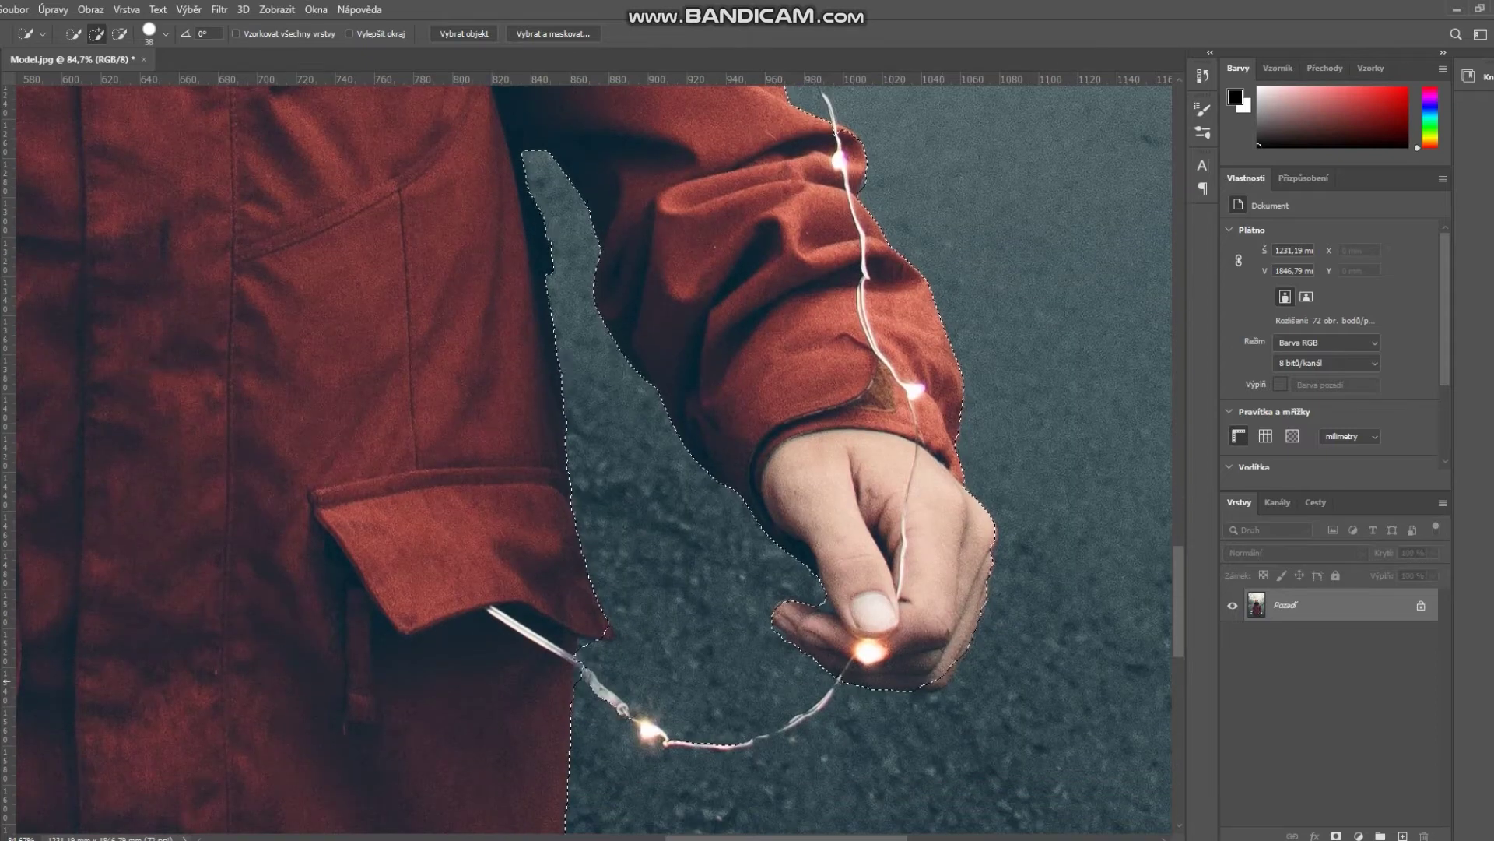
Refine the selection outline around the hood and along the shoulder and sleeve on the image's left side.
left_click_drag(1178, 601, 1179, 411)
left_click_drag(145, 370, 689, 632)
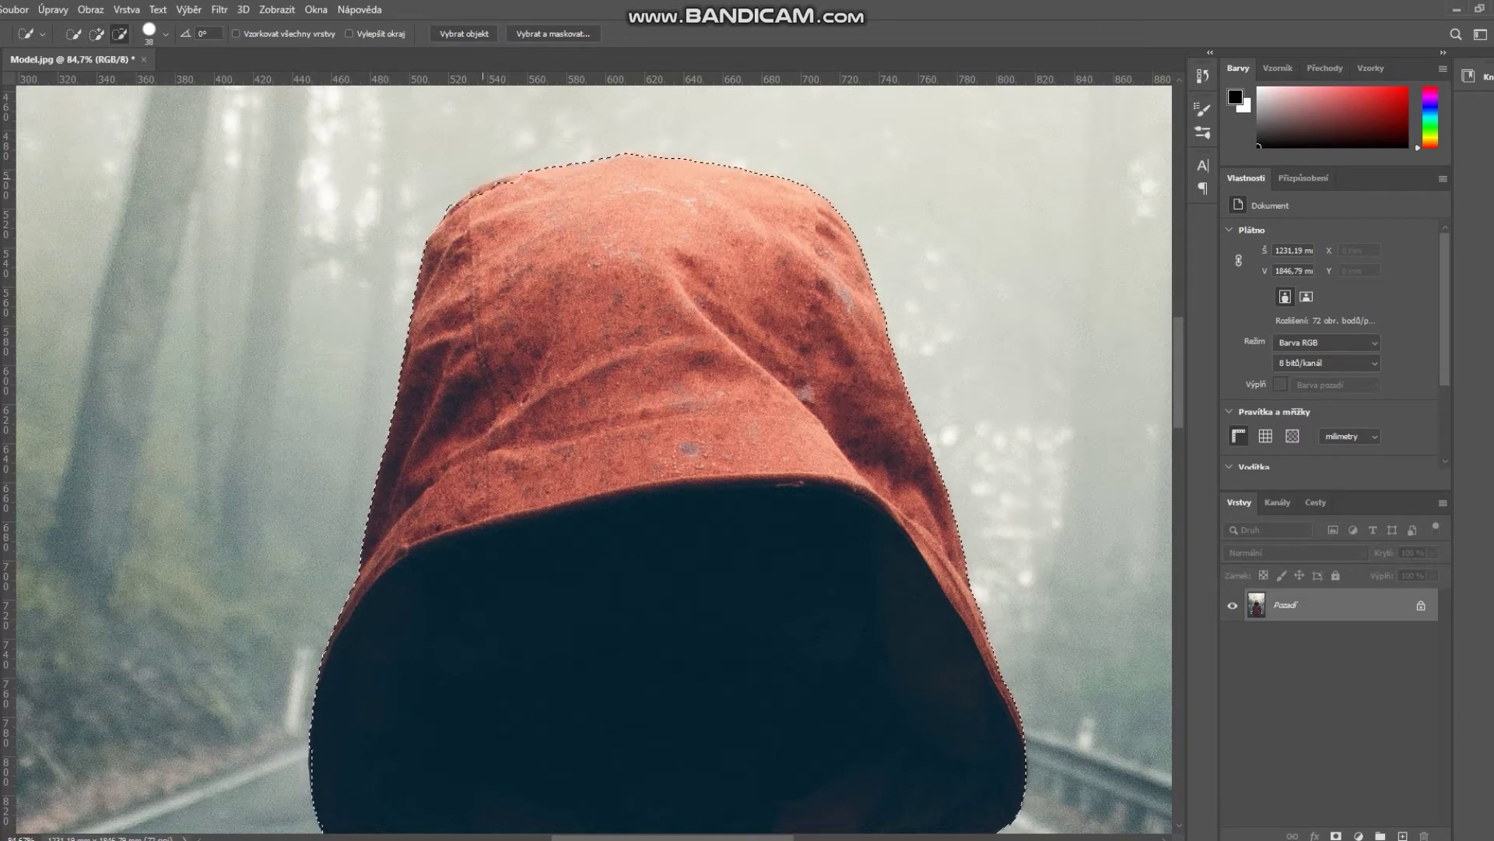
scroll(594, 459, "left", 5)
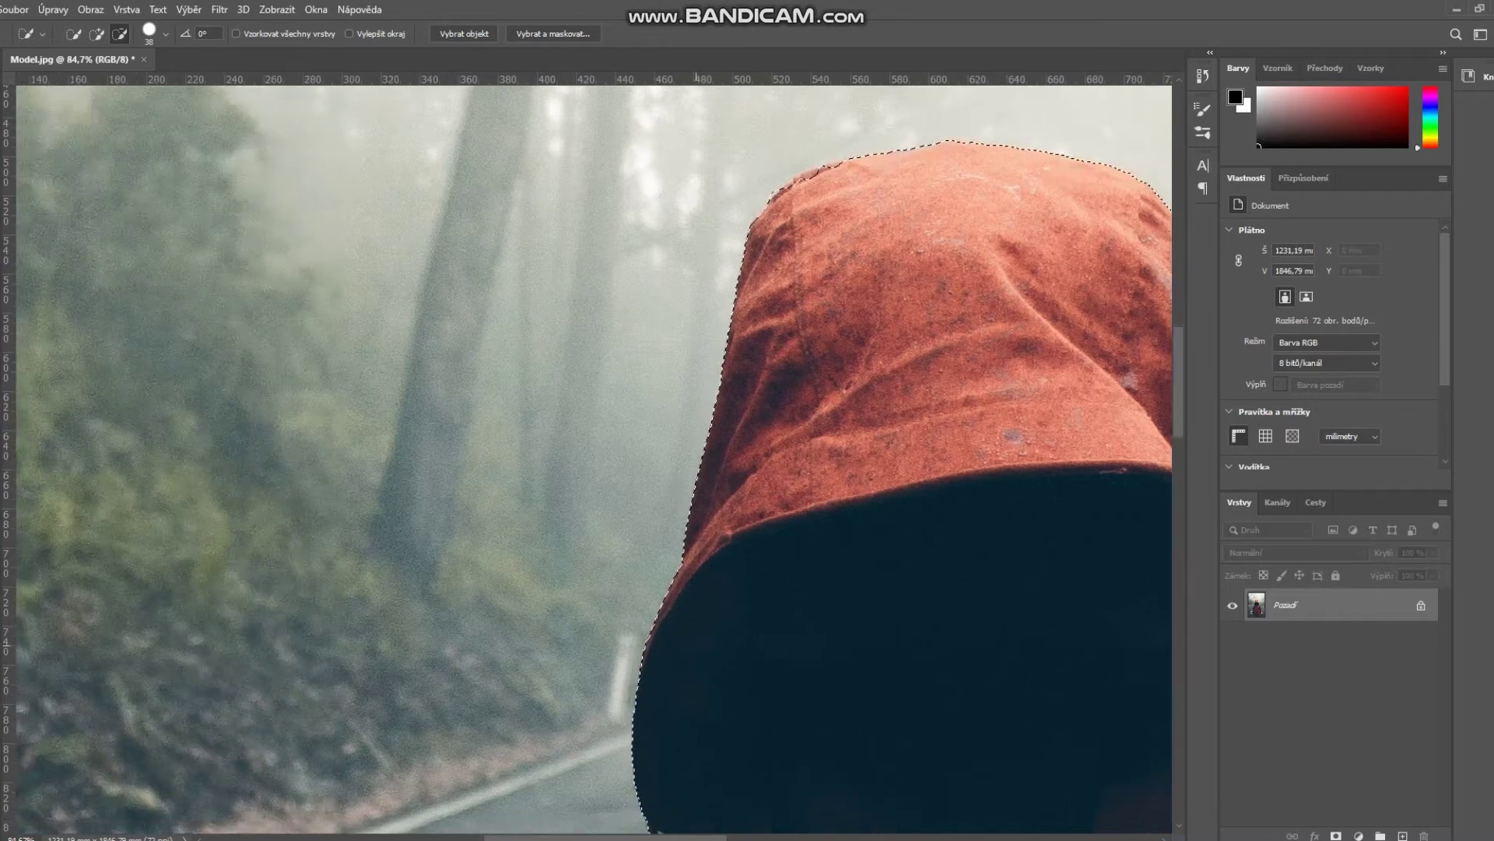
scroll(594, 459, "down", 6)
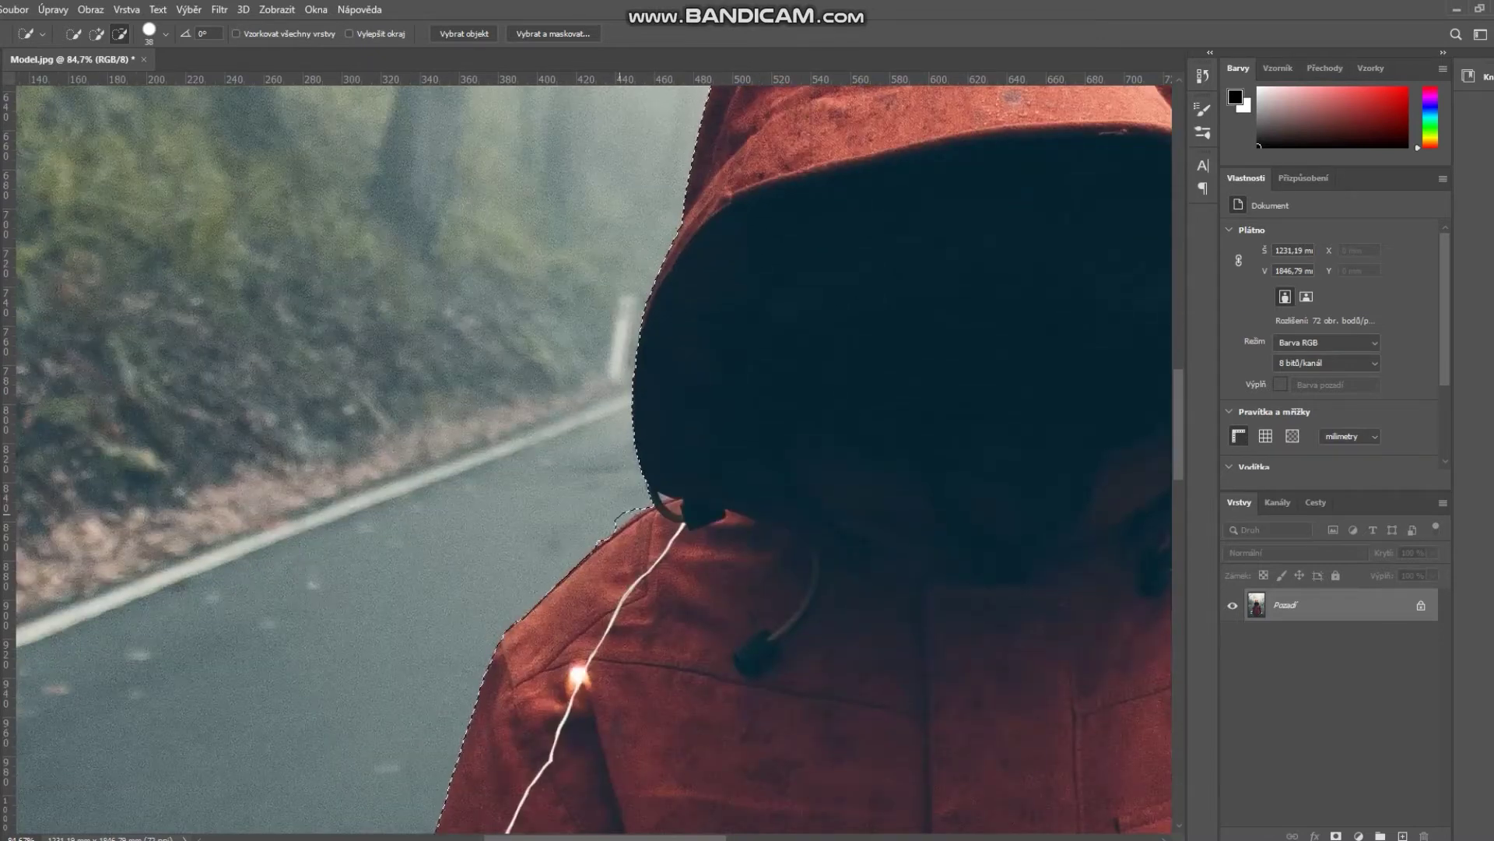
scroll(594, 459, "down", 14)
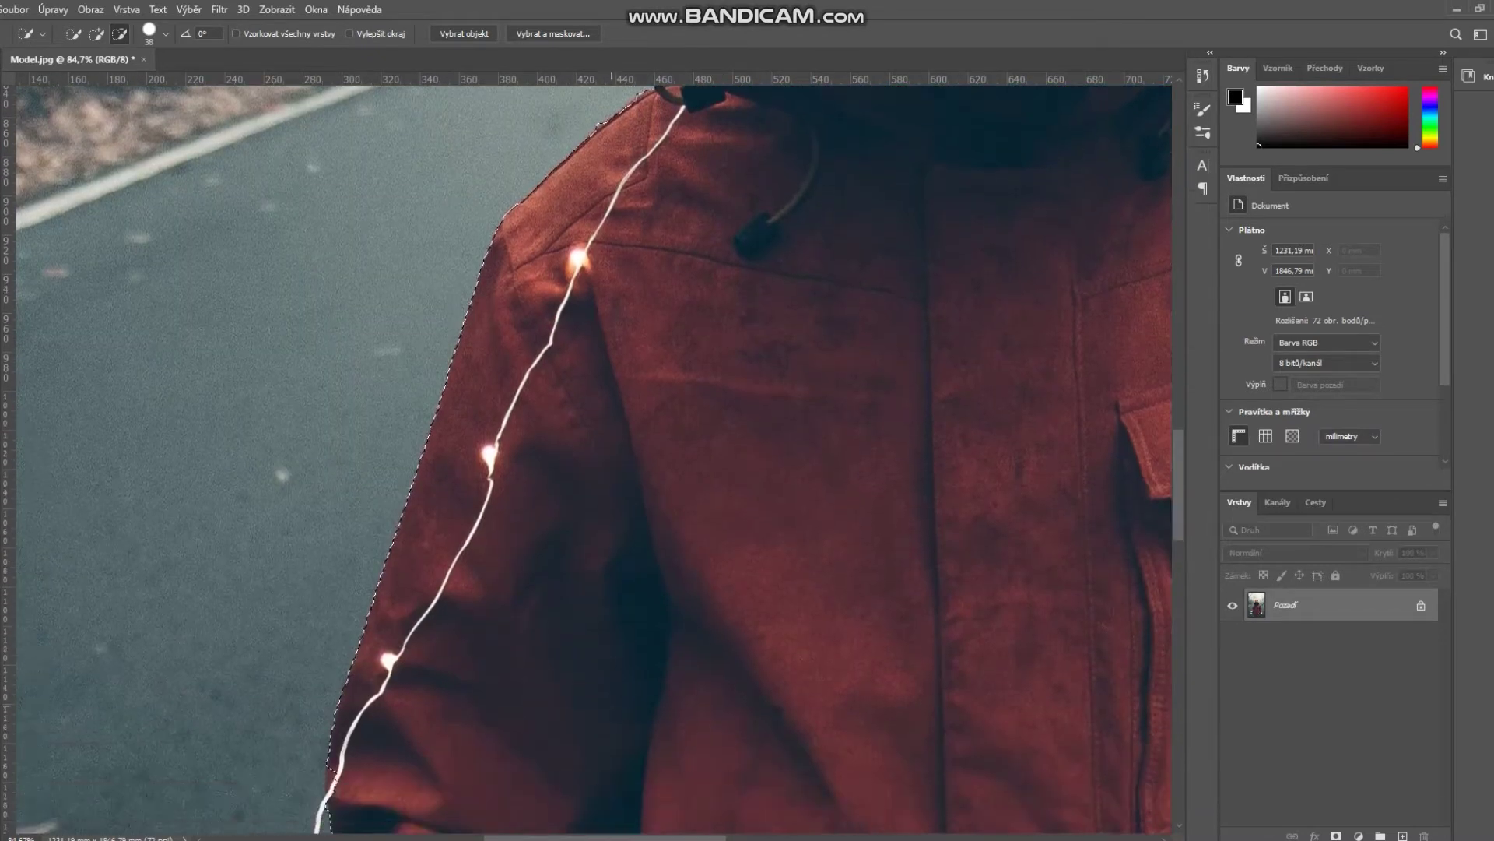
scroll(594, 459, "down", 5)
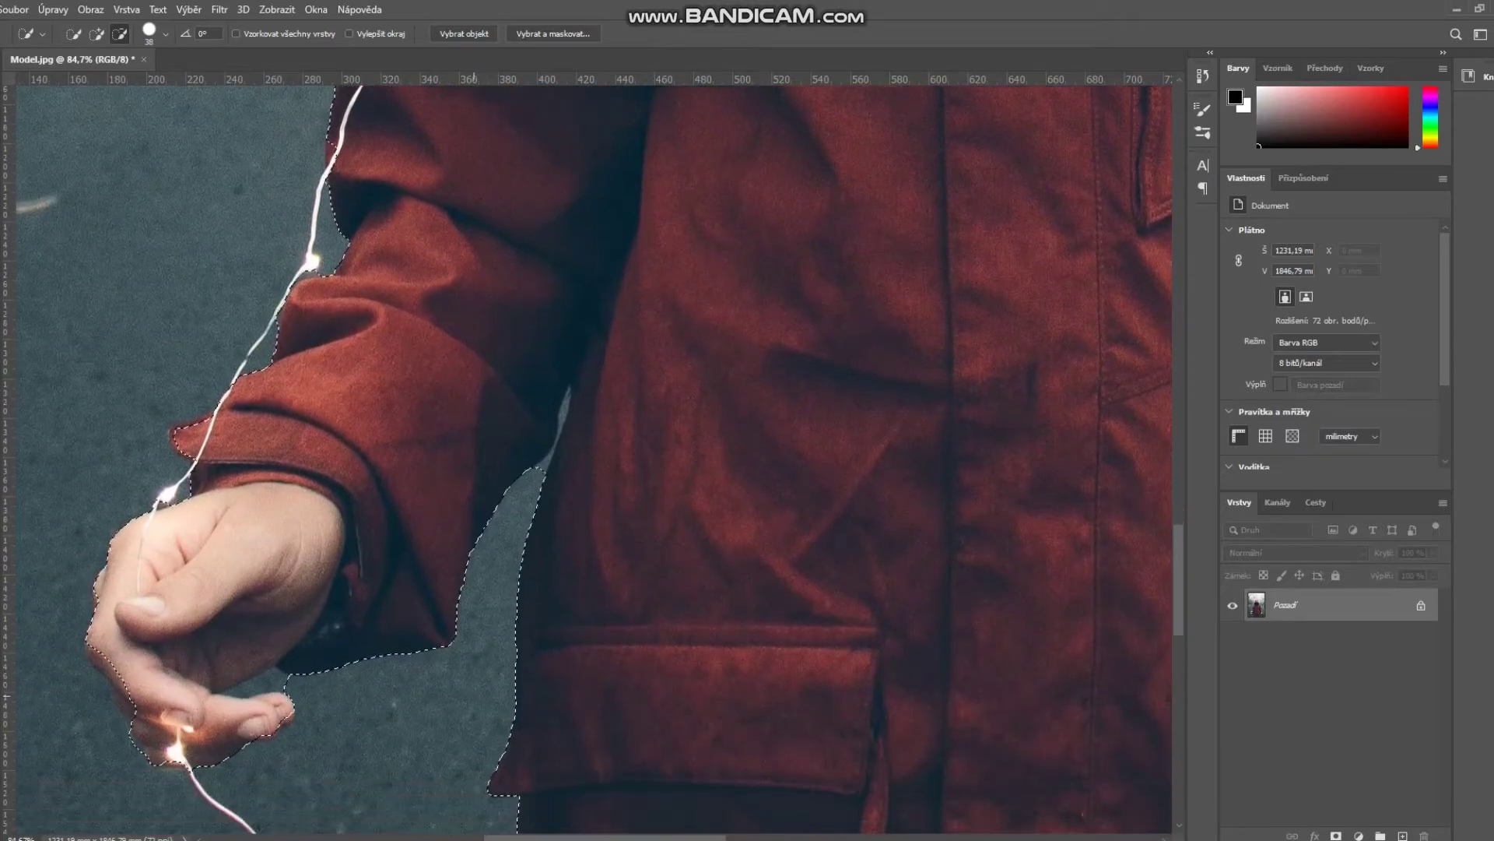
Add the missing edge of the left hand, then subtract the gap above its lowest finger using brush size 23.
left_click(97, 34)
left_click(104, 600)
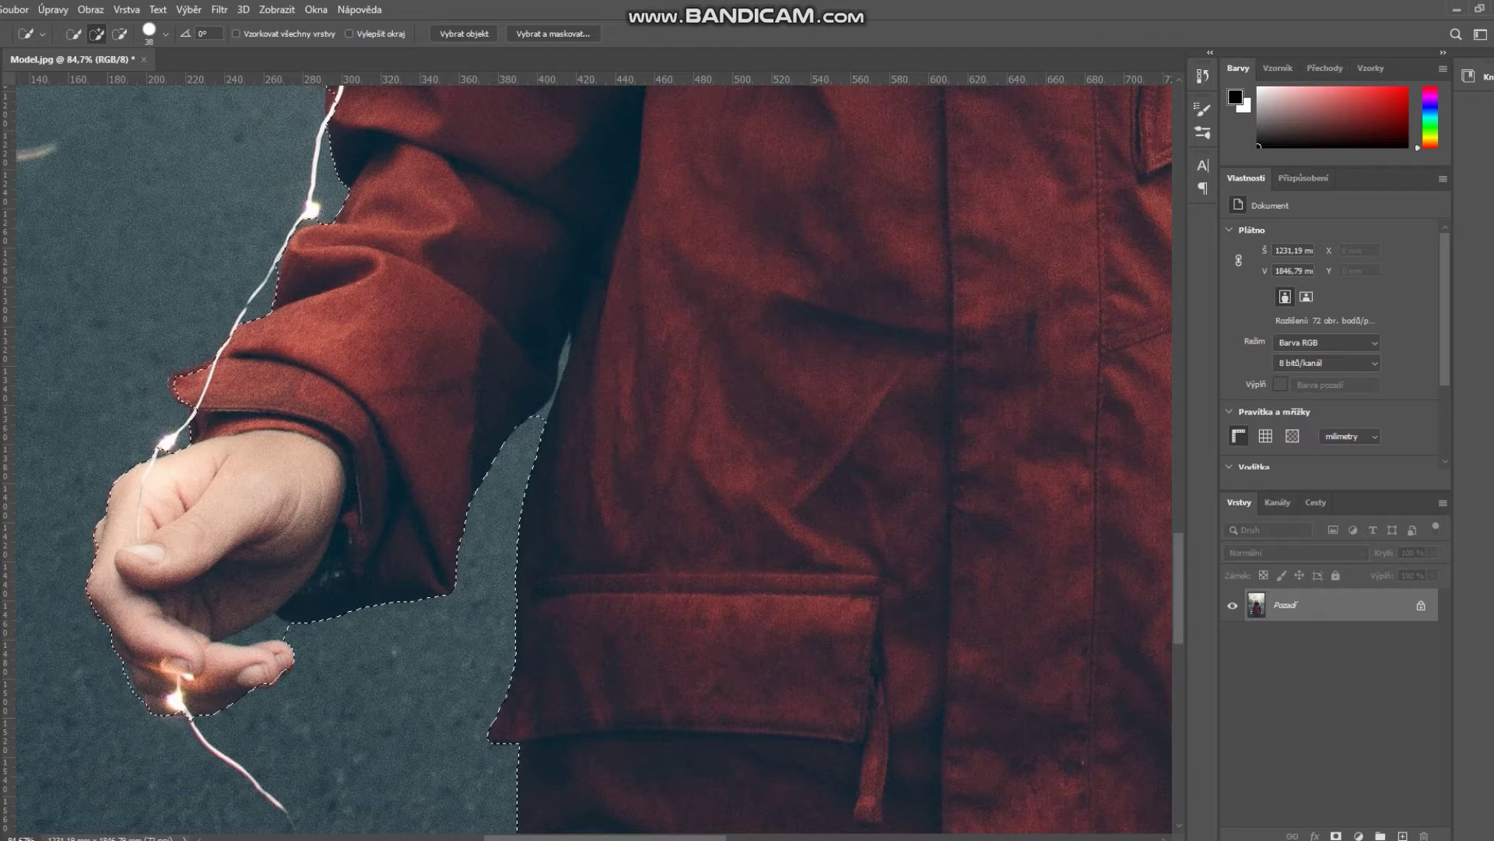
scroll(594, 459, "left", 6)
key("z")
left_click_drag(595, 636, 669, 636)
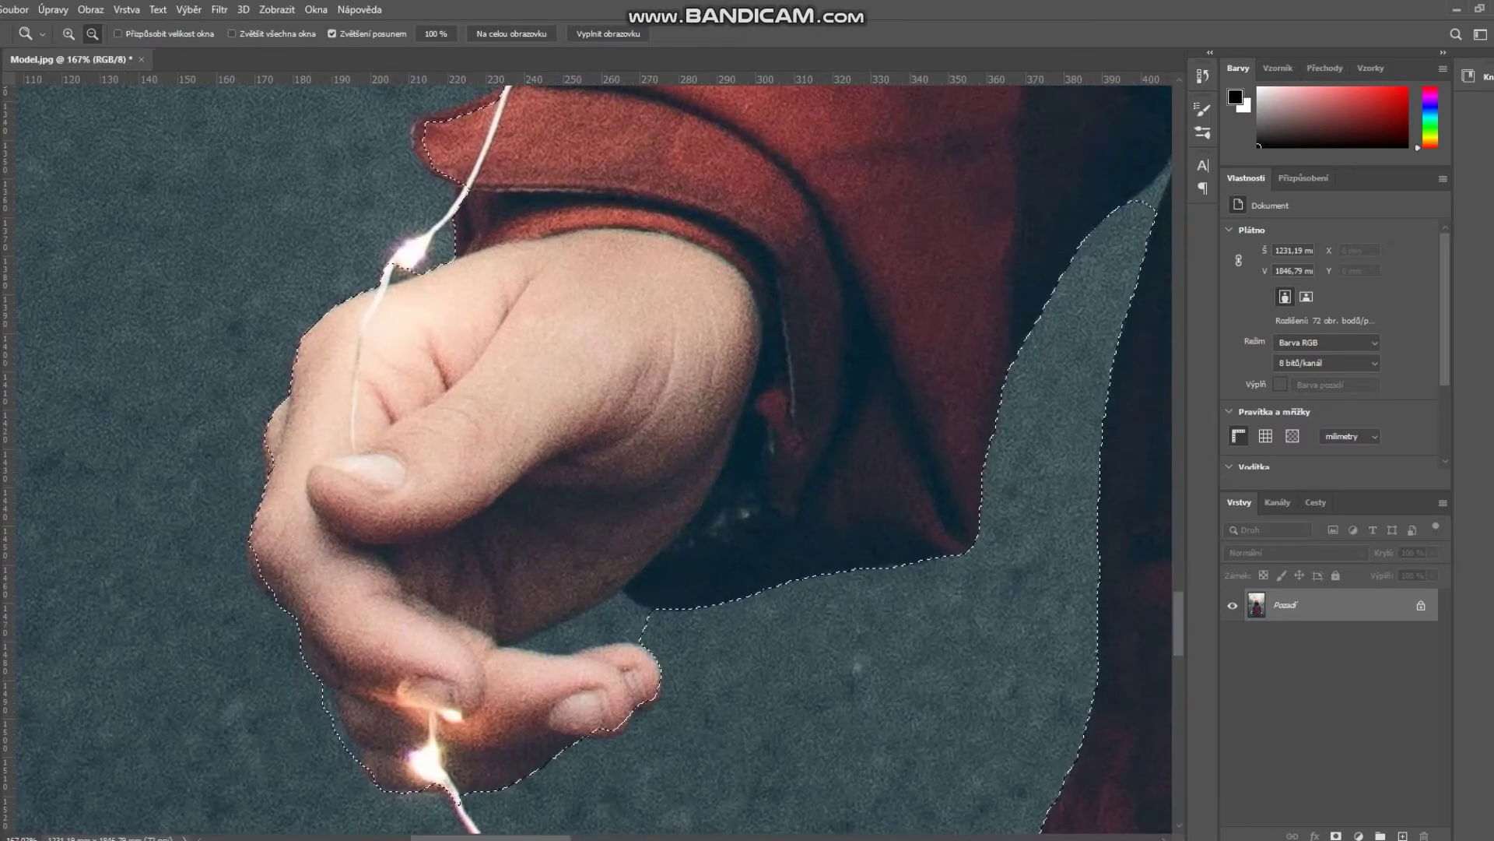
key("w")
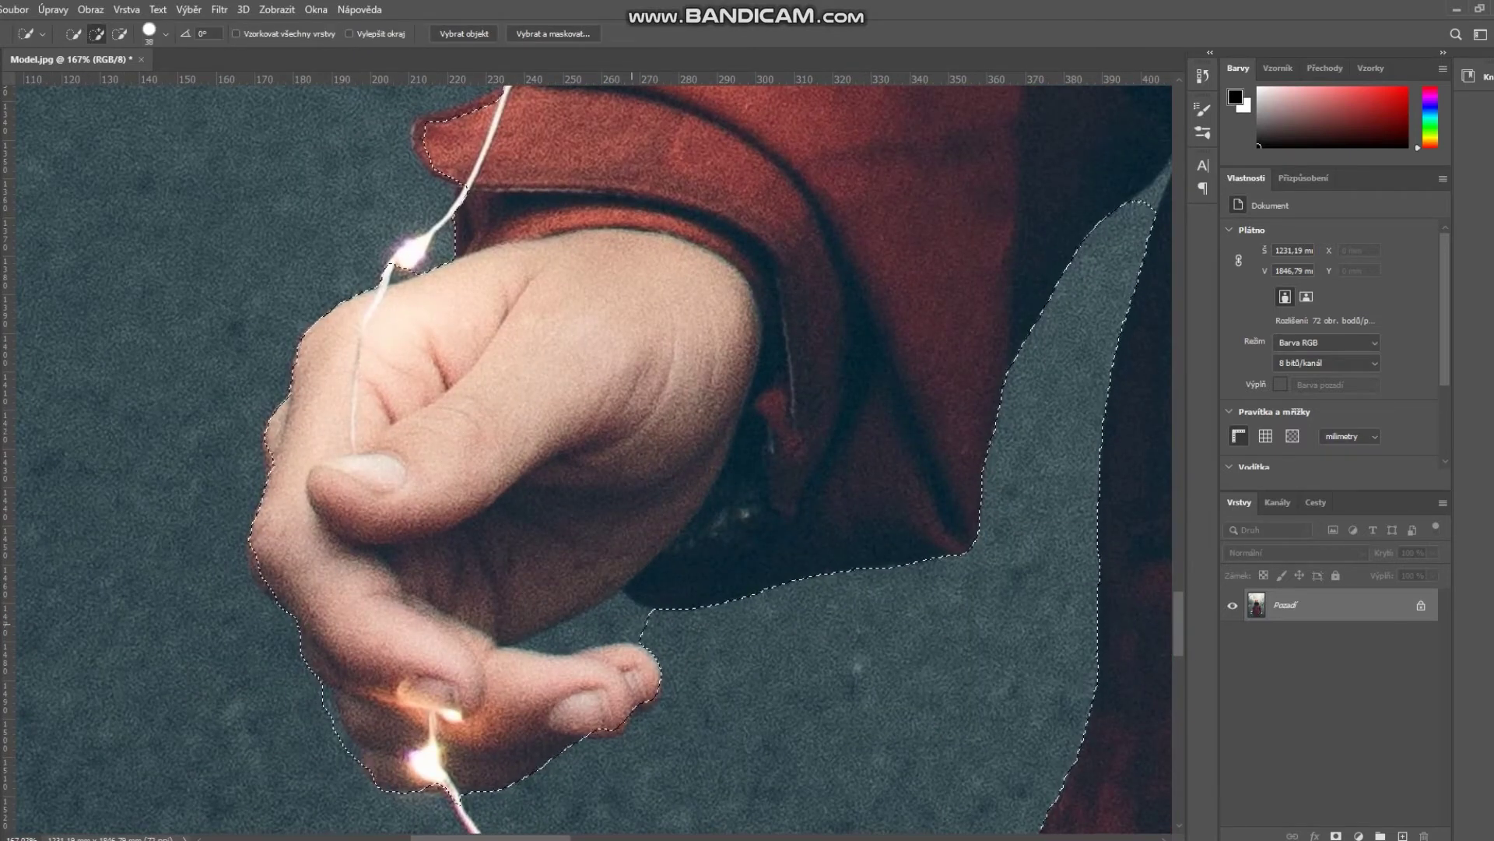
left_click(165, 34)
left_click_drag(98, 81, 93, 81)
left_click(165, 34)
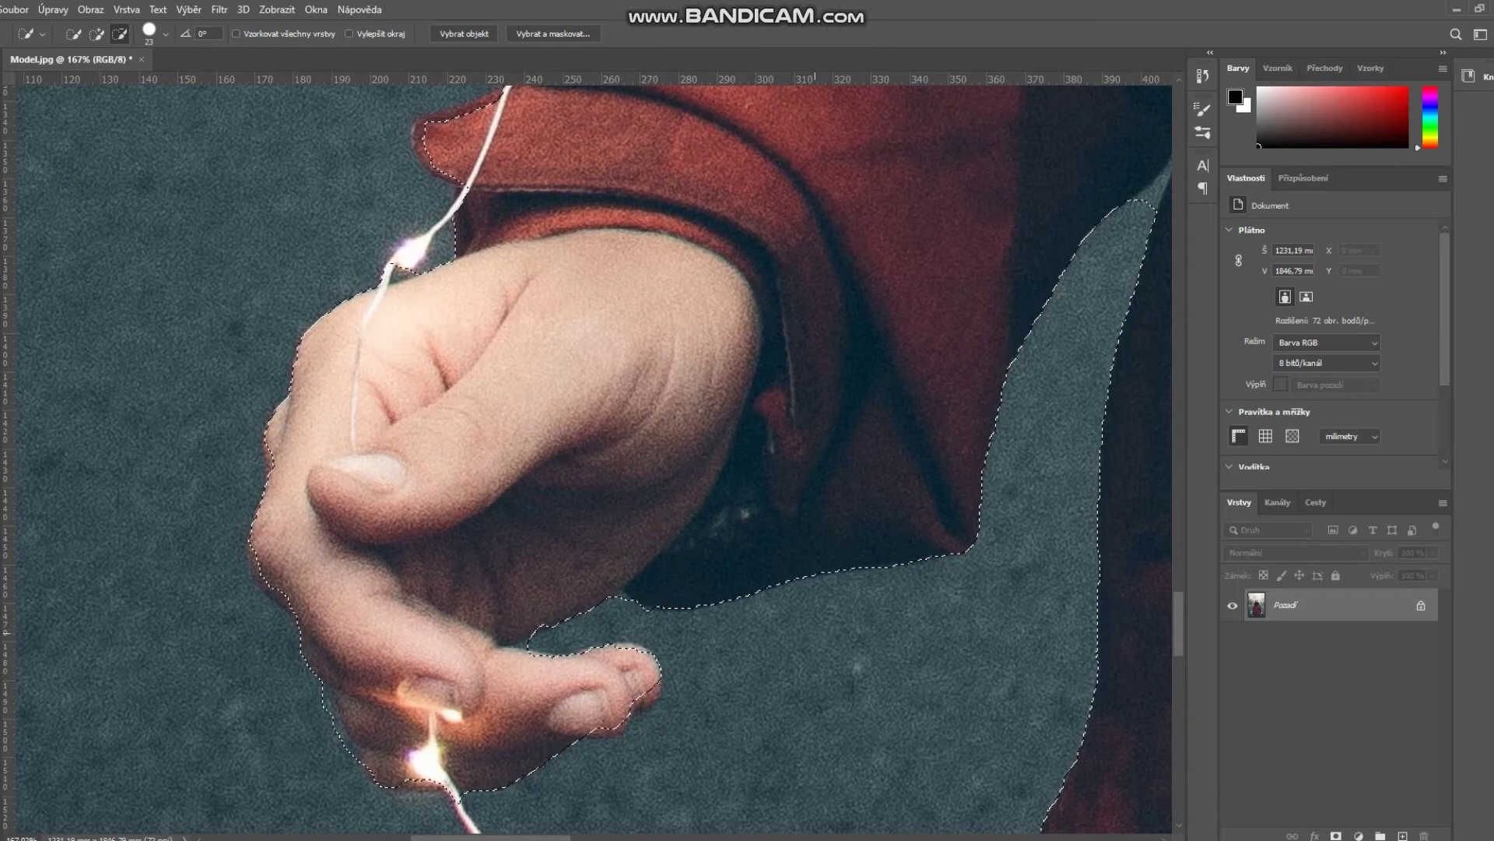
Output the selected figure to a new layer through Select and Mask.
key("ctrl+0")
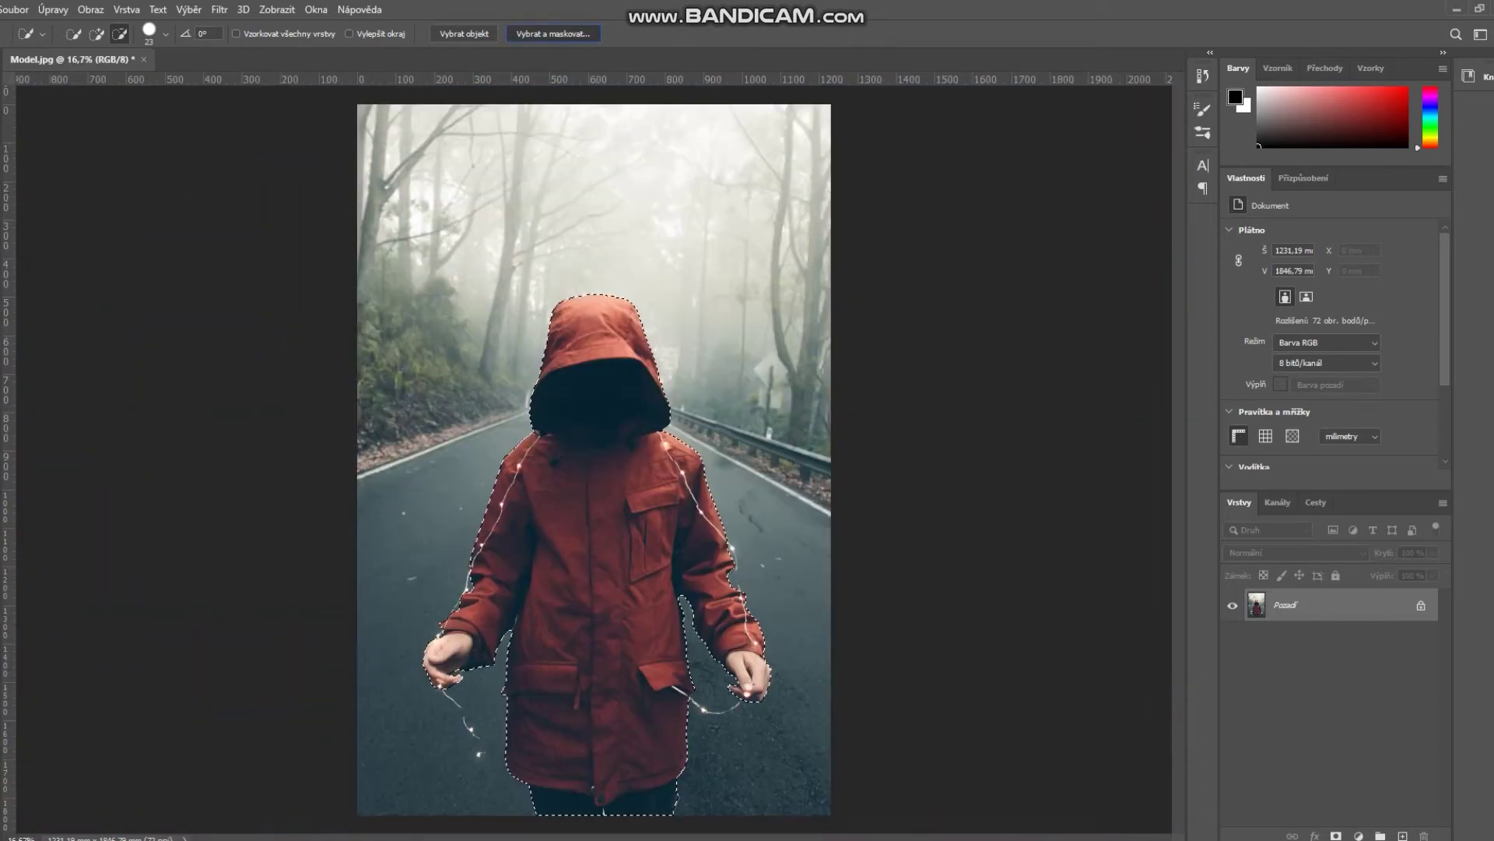
left_click(552, 33)
left_click(1383, 533)
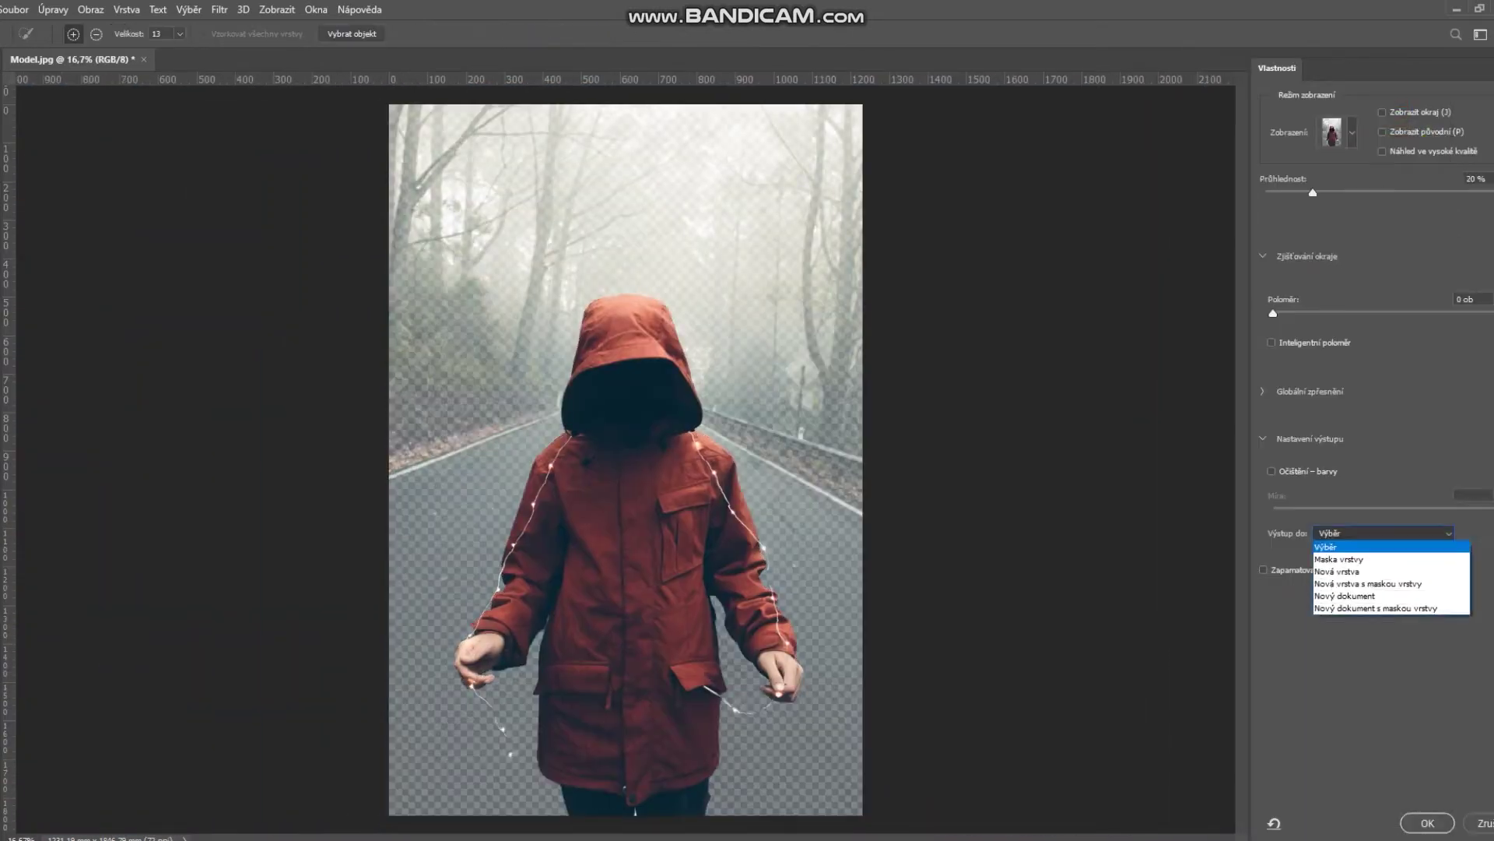
left_click(1354, 566)
left_click(1427, 823)
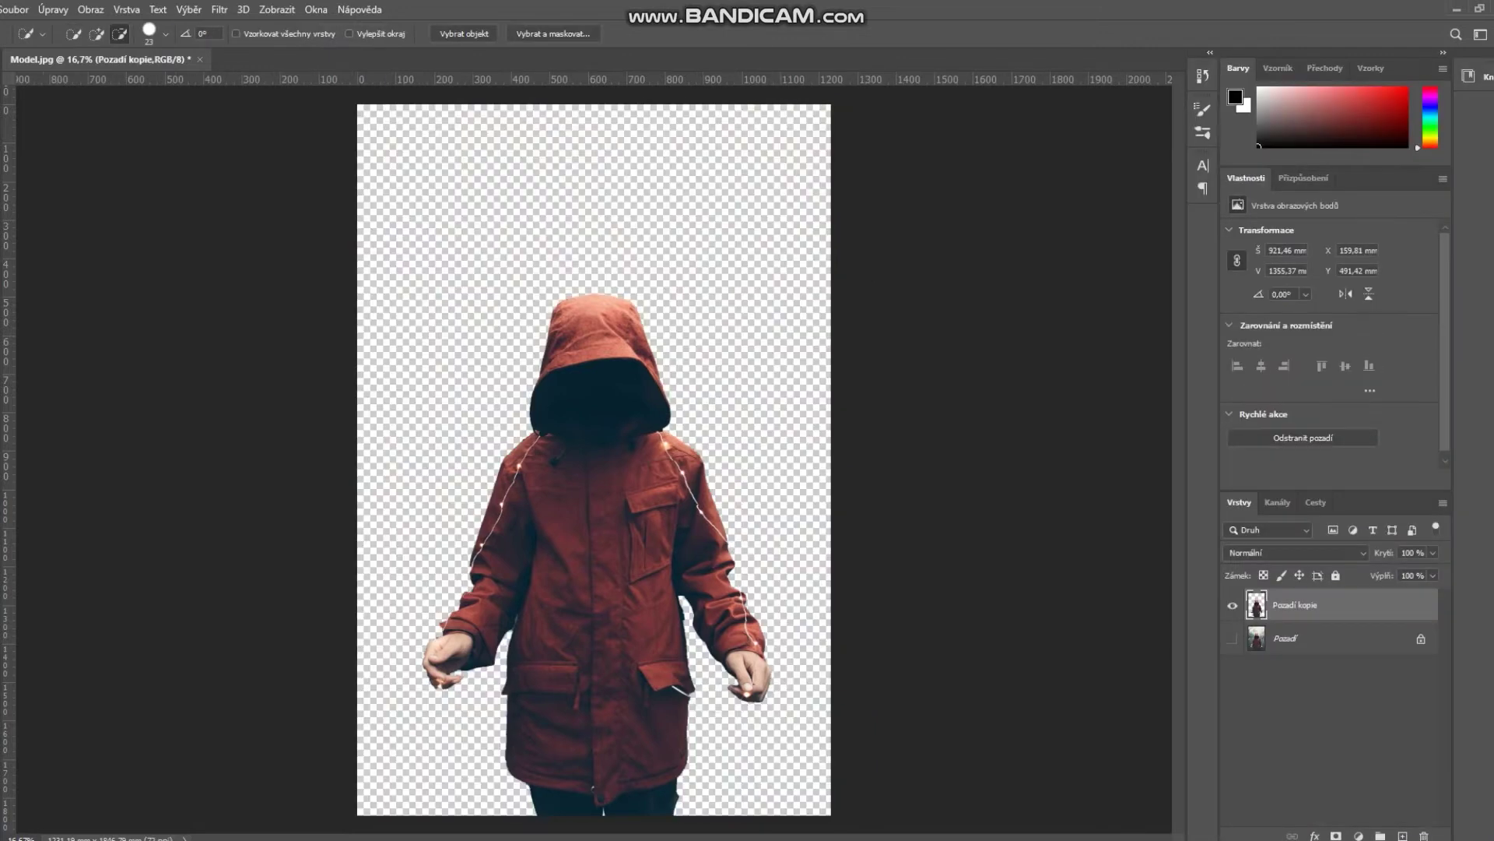
Create a new layer beneath the cut-out figure and fill it with white.
left_click(1403, 835, "ctrl")
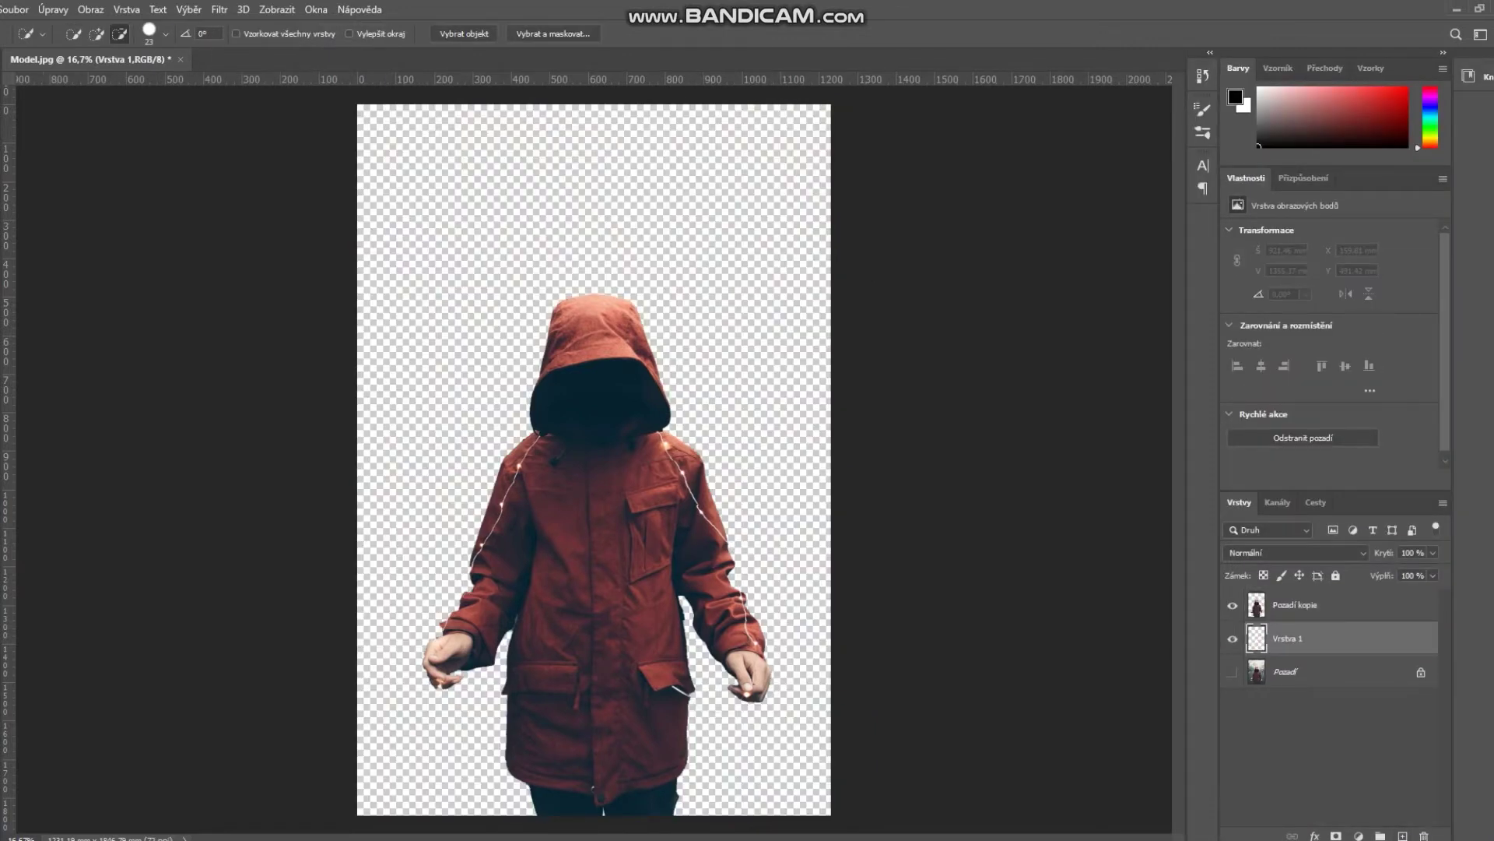
left_click(53, 9)
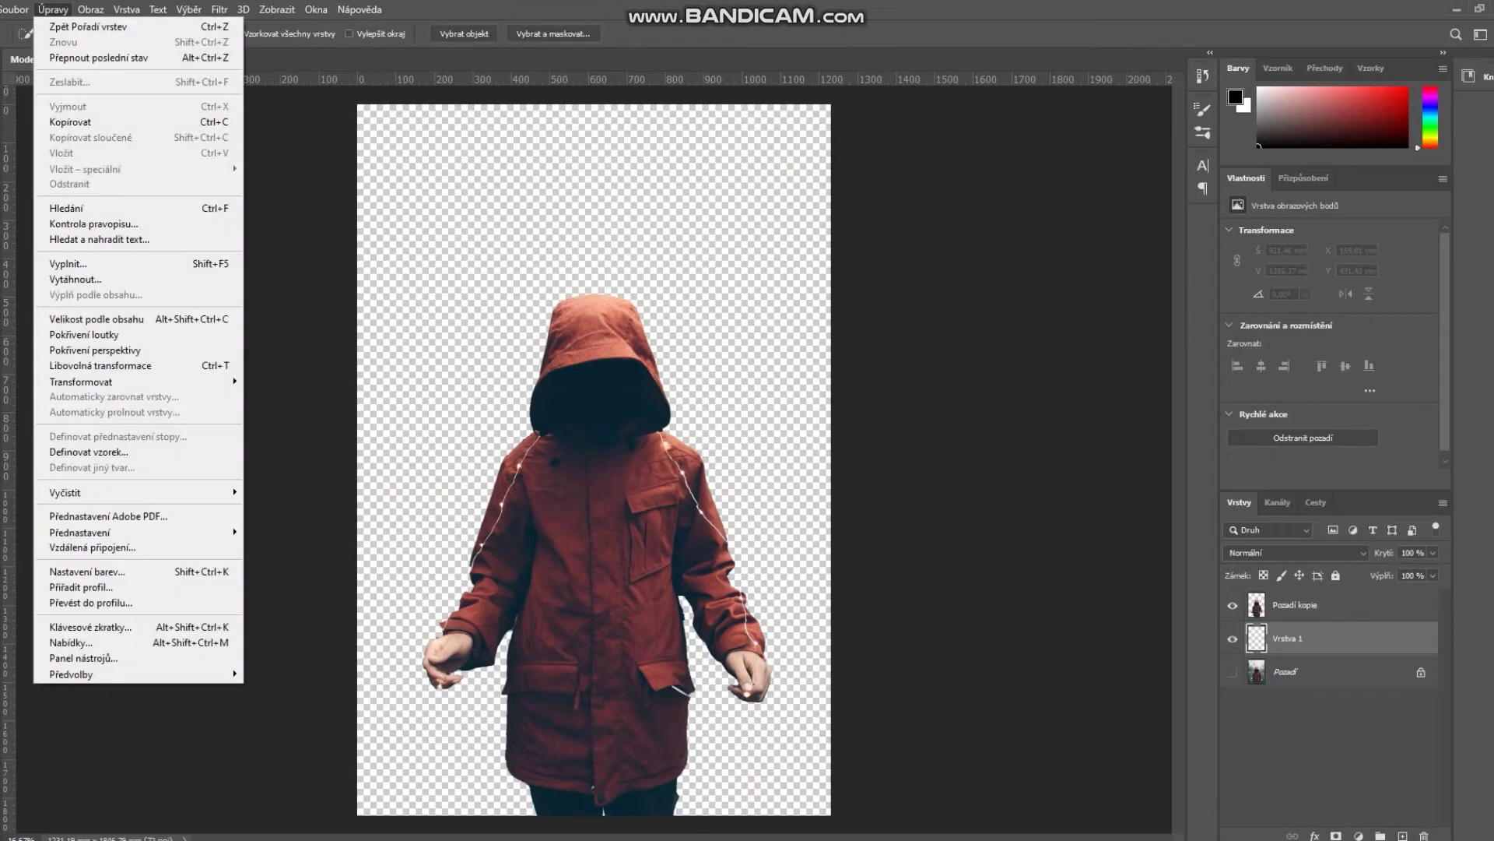
left_click(68, 263)
left_click(743, 227)
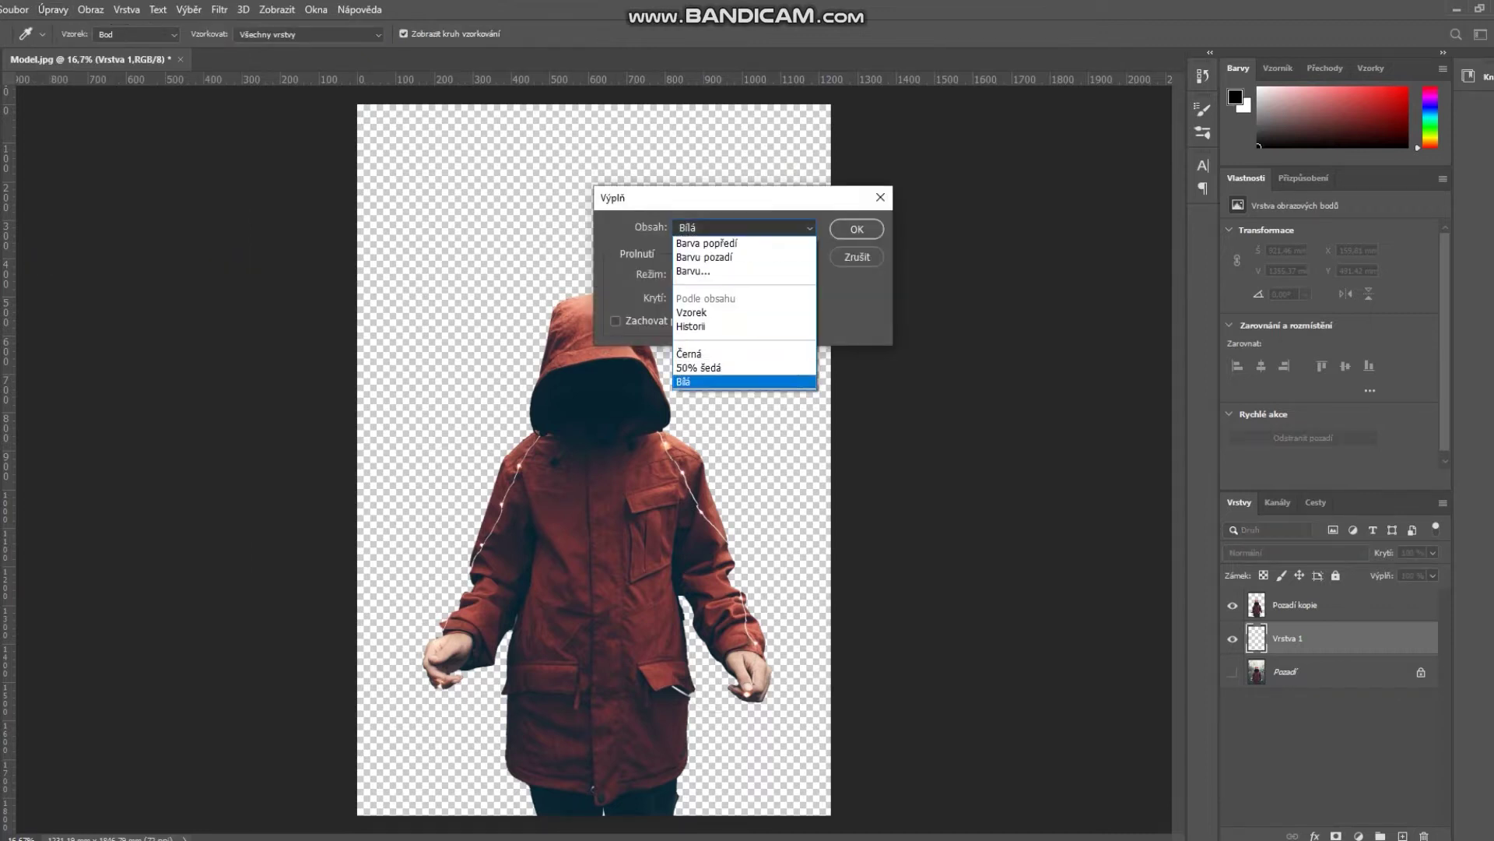
left_click(739, 382)
left_click(857, 229)
Duplicate the cut-out figure layer.
left_click(1295, 605)
key("ctrl+j")
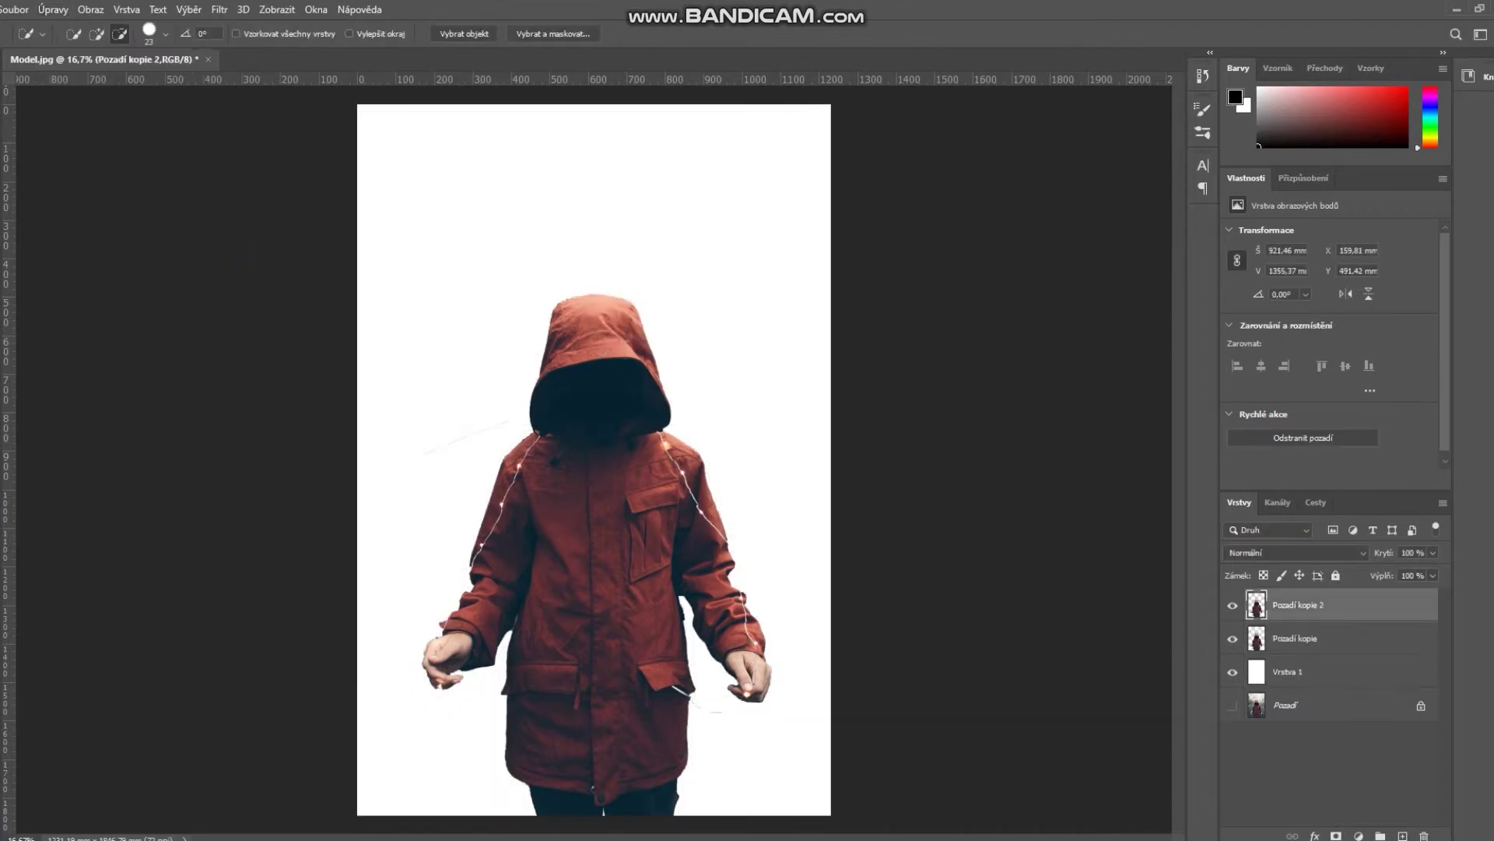
Rename the lower cut-out layer Effect and the upper one Model.
double_click(1297, 638)
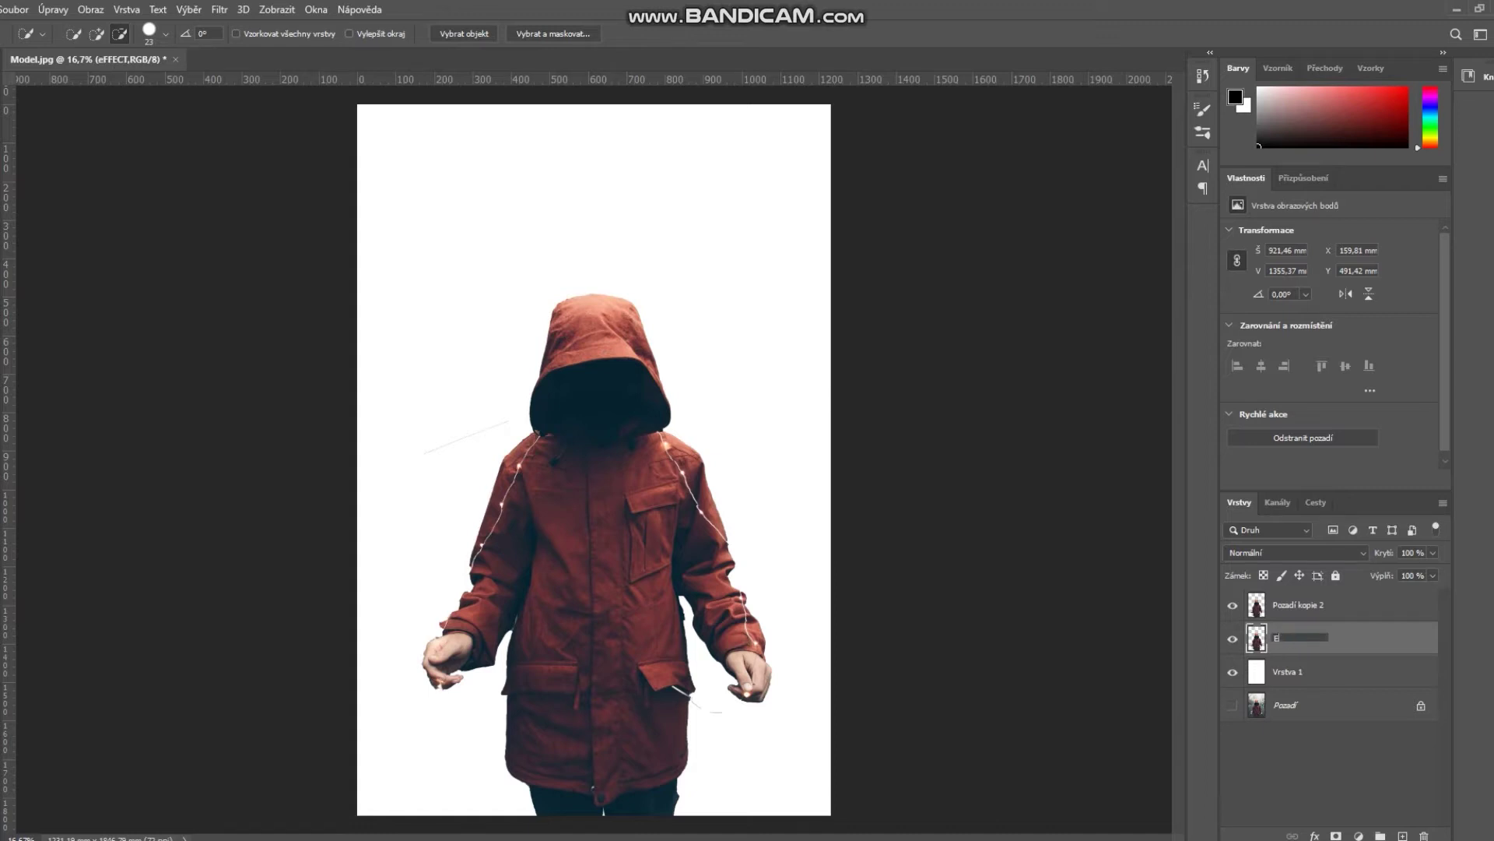
double_click(1298, 605)
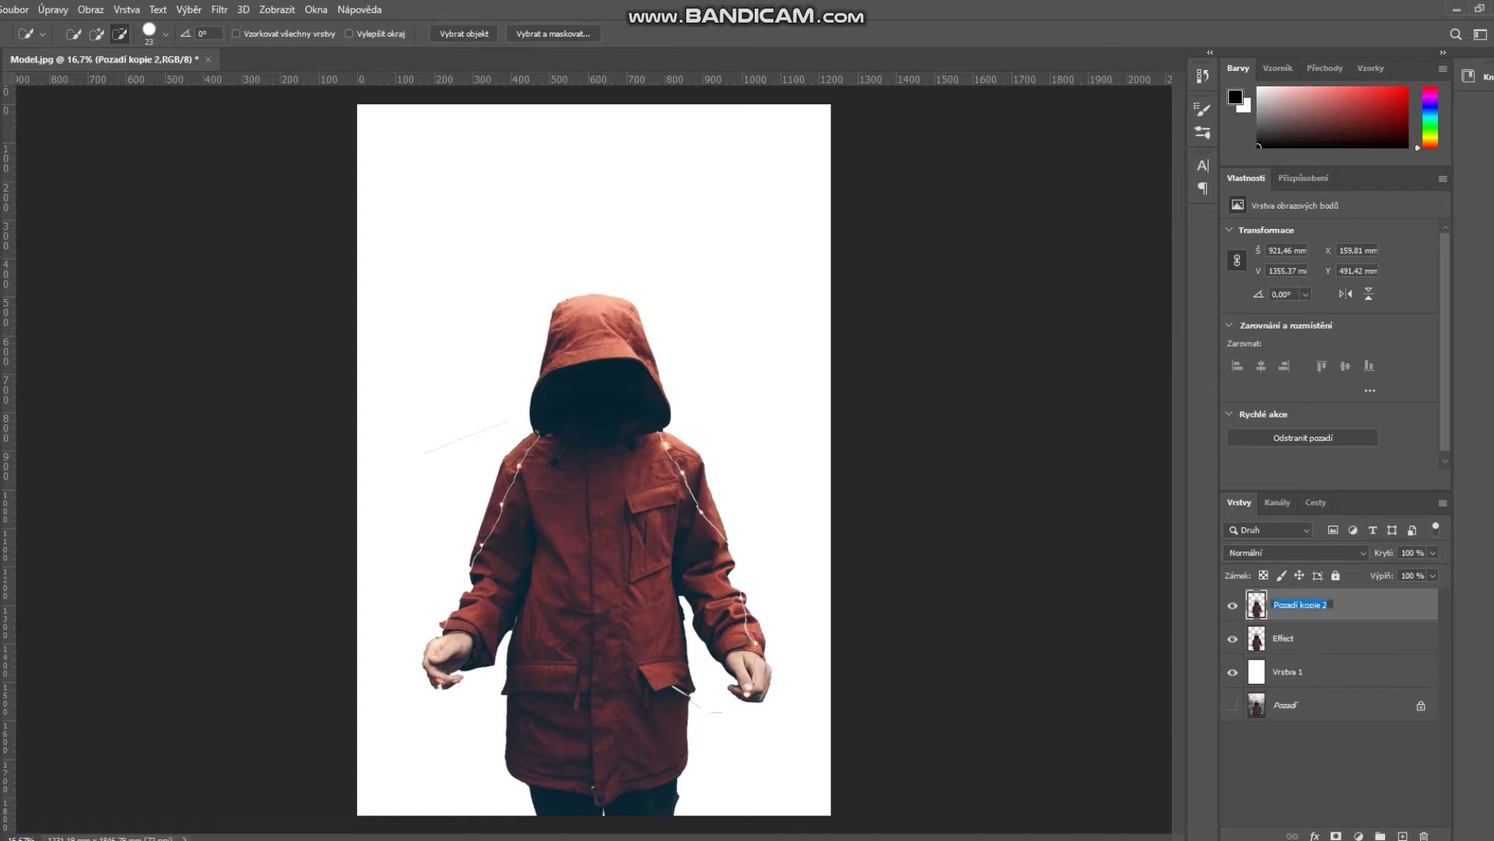
left_click(1292, 638)
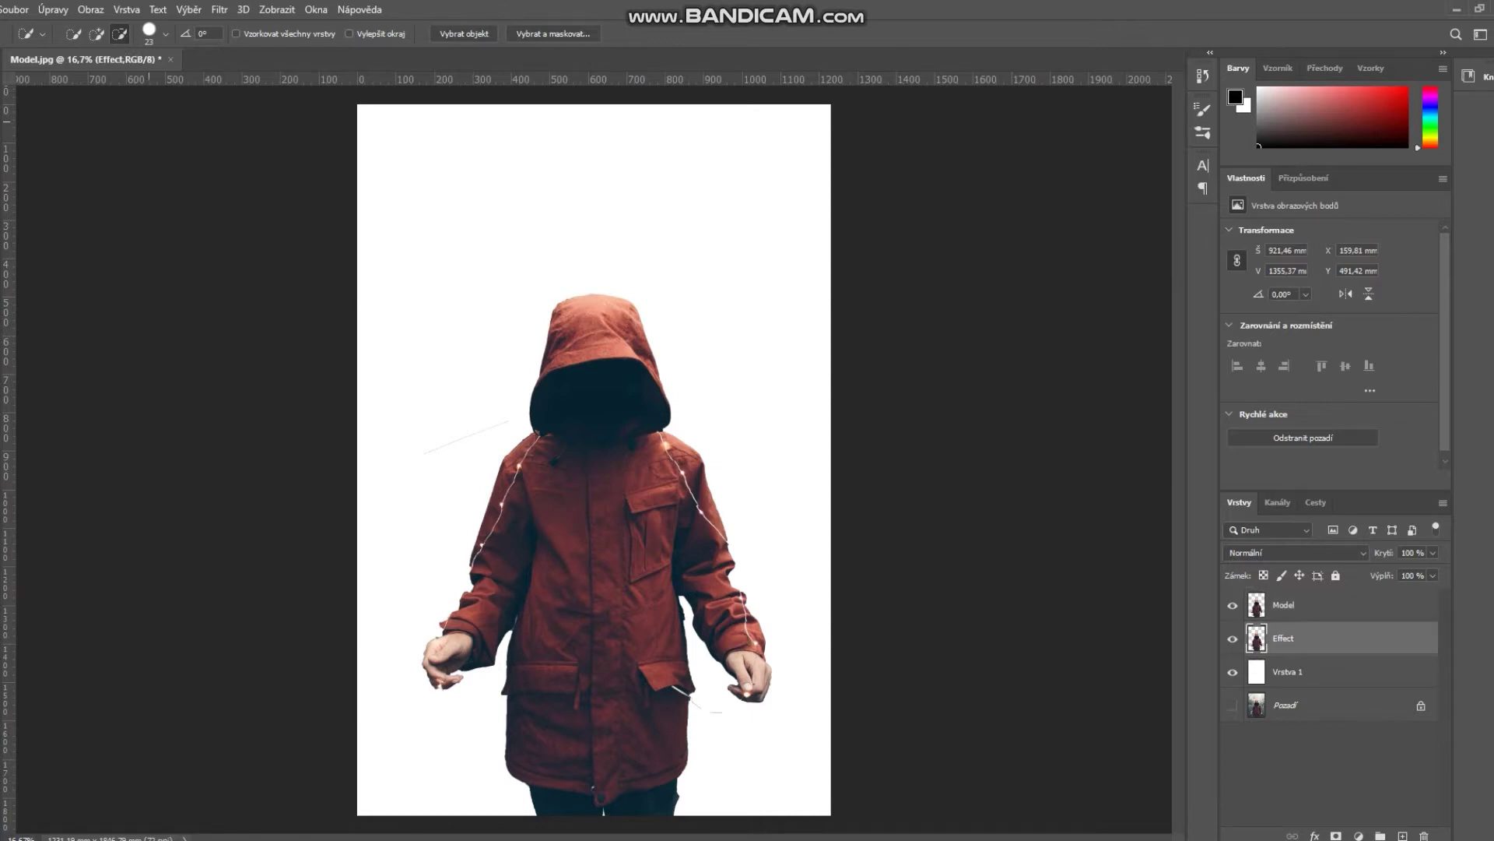
Liquify the Effect layer, smearing the figure outward across the canvas with brush sizes 1230 and 1067.
left_click(218, 9)
left_click(233, 137)
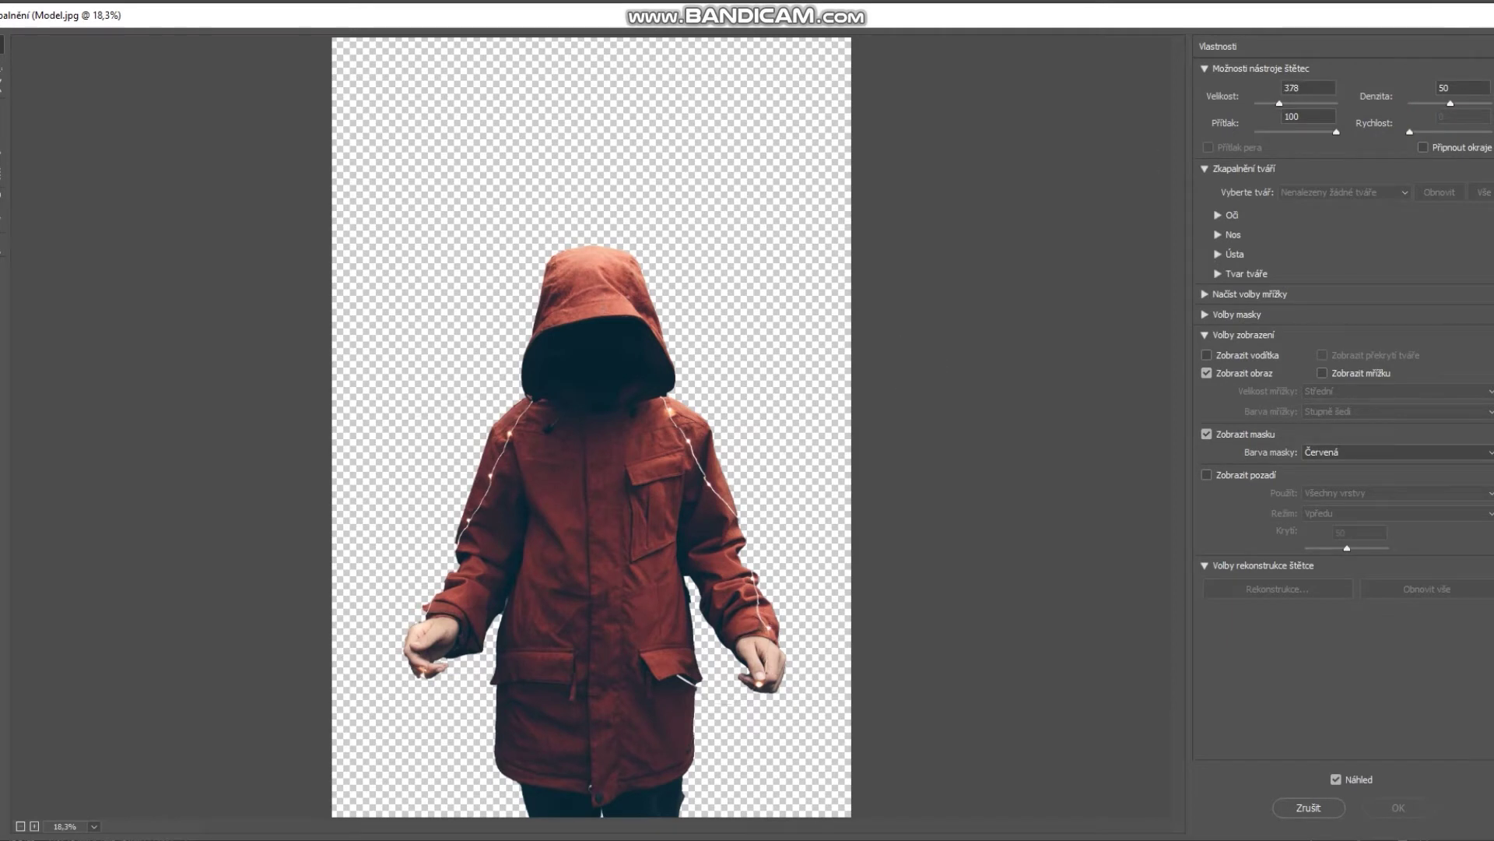
mouse_move(691, 794)
left_mouse_down()
mouse_move(744, 731)
mouse_move(690, 653)
mouse_move(707, 563)
mouse_move(803, 658)
mouse_move(791, 779)
mouse_move(861, 799)
mouse_move(766, 751)
mouse_move(873, 759)
mouse_move(753, 677)
mouse_move(882, 701)
mouse_move(748, 621)
mouse_move(897, 634)
mouse_move(815, 583)
mouse_move(887, 560)
left_mouse_up()
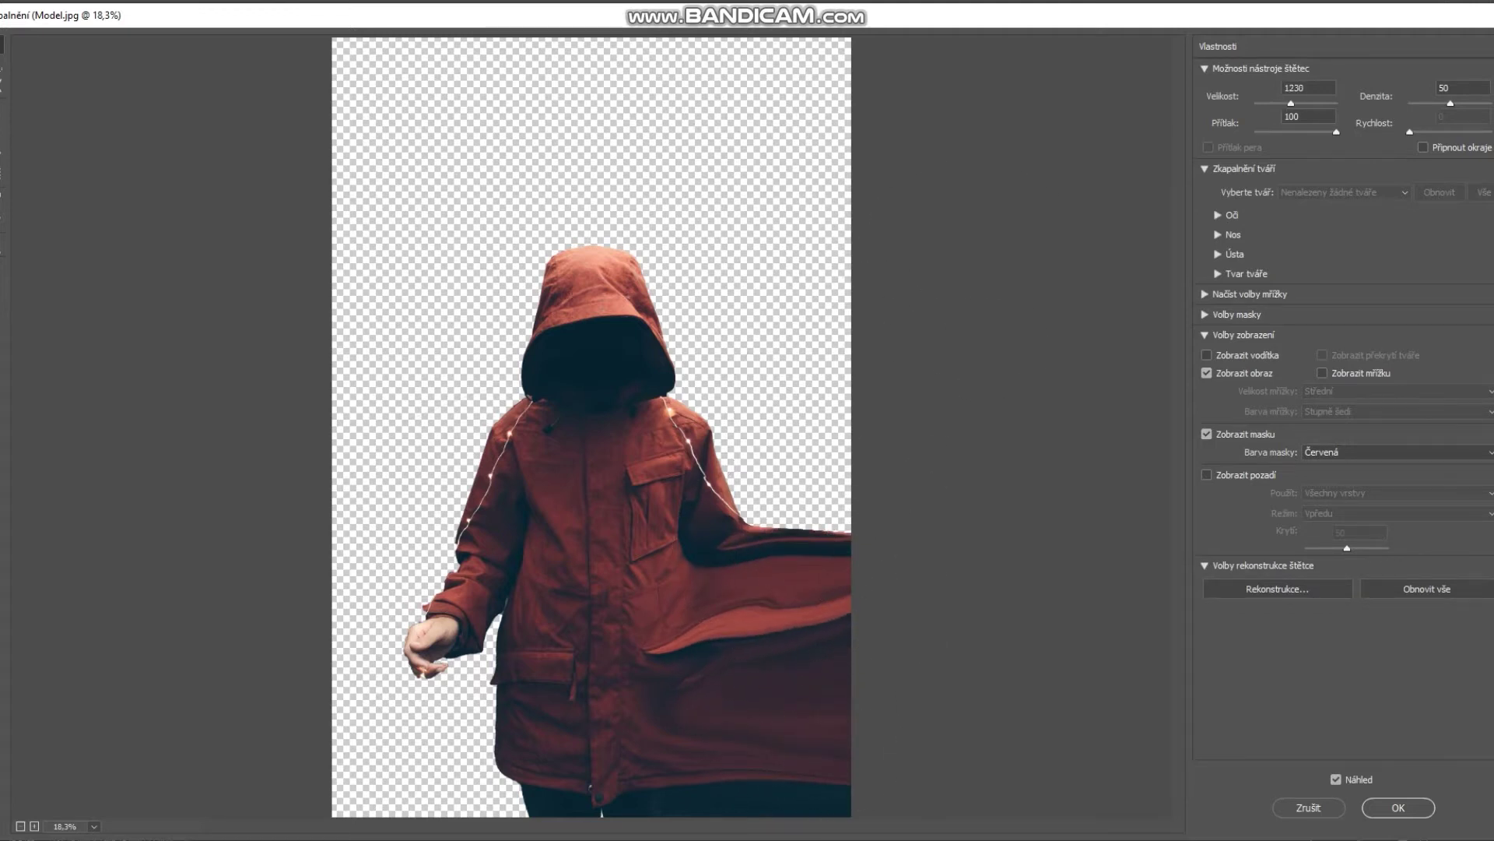
key("bracketleft")
mouse_move(760, 494)
left_mouse_down()
mouse_move(865, 484)
mouse_move(666, 358)
mouse_move(816, 456)
mouse_move(832, 425)
mouse_move(825, 301)
mouse_move(895, 248)
mouse_move(630, 238)
mouse_move(728, 243)
mouse_move(601, 220)
mouse_move(716, 170)
mouse_move(658, 216)
mouse_move(581, 201)
mouse_move(470, 215)
mouse_move(521, 307)
mouse_move(448, 283)
mouse_move(437, 263)
mouse_move(404, 353)
mouse_move(450, 434)
mouse_move(314, 338)
mouse_move(350, 391)
mouse_move(466, 380)
mouse_move(282, 178)
mouse_move(387, 201)
mouse_move(505, 450)
mouse_move(255, 383)
mouse_move(248, 293)
mouse_move(386, 476)
mouse_move(377, 526)
mouse_move(400, 605)
mouse_move(205, 605)
mouse_move(278, 497)
mouse_move(372, 565)
mouse_move(412, 495)
mouse_move(221, 446)
mouse_move(515, 561)
mouse_move(307, 670)
mouse_move(439, 686)
mouse_move(325, 621)
mouse_move(474, 638)
mouse_move(552, 763)
mouse_move(526, 818)
mouse_move(466, 789)
mouse_move(374, 801)
mouse_move(302, 739)
mouse_move(617, 815)
mouse_move(585, 777)
mouse_move(527, 817)
left_mouse_up()
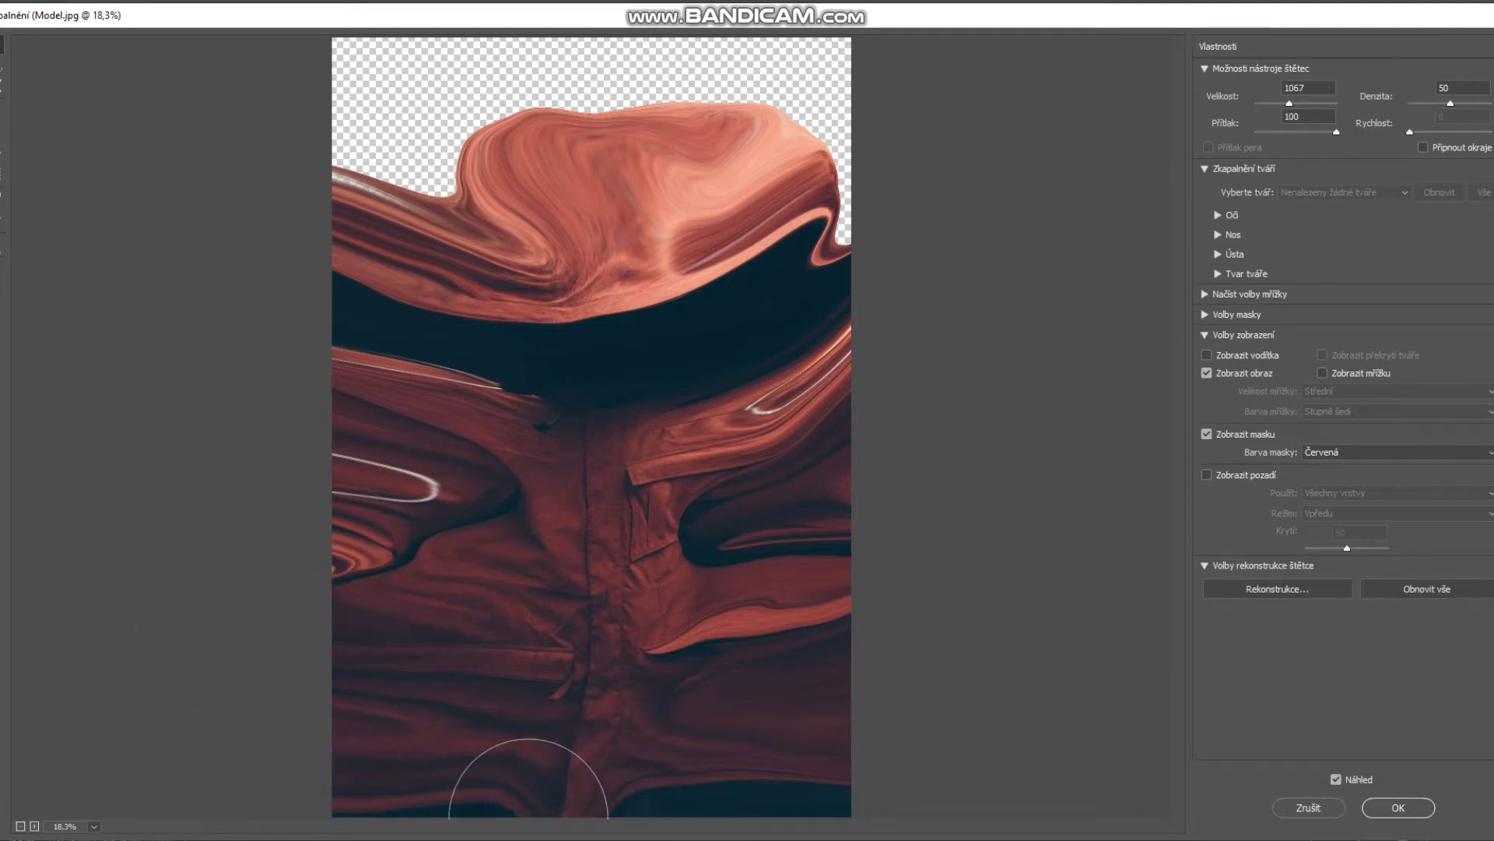
Push the smeared hood's upper edge outward at both sides with brush size 1067 and apply the Liquify filter.
left_click_drag(465, 220, 425, 160)
left_click_drag(844, 215, 839, 167)
left_click_drag(394, 205, 313, 167)
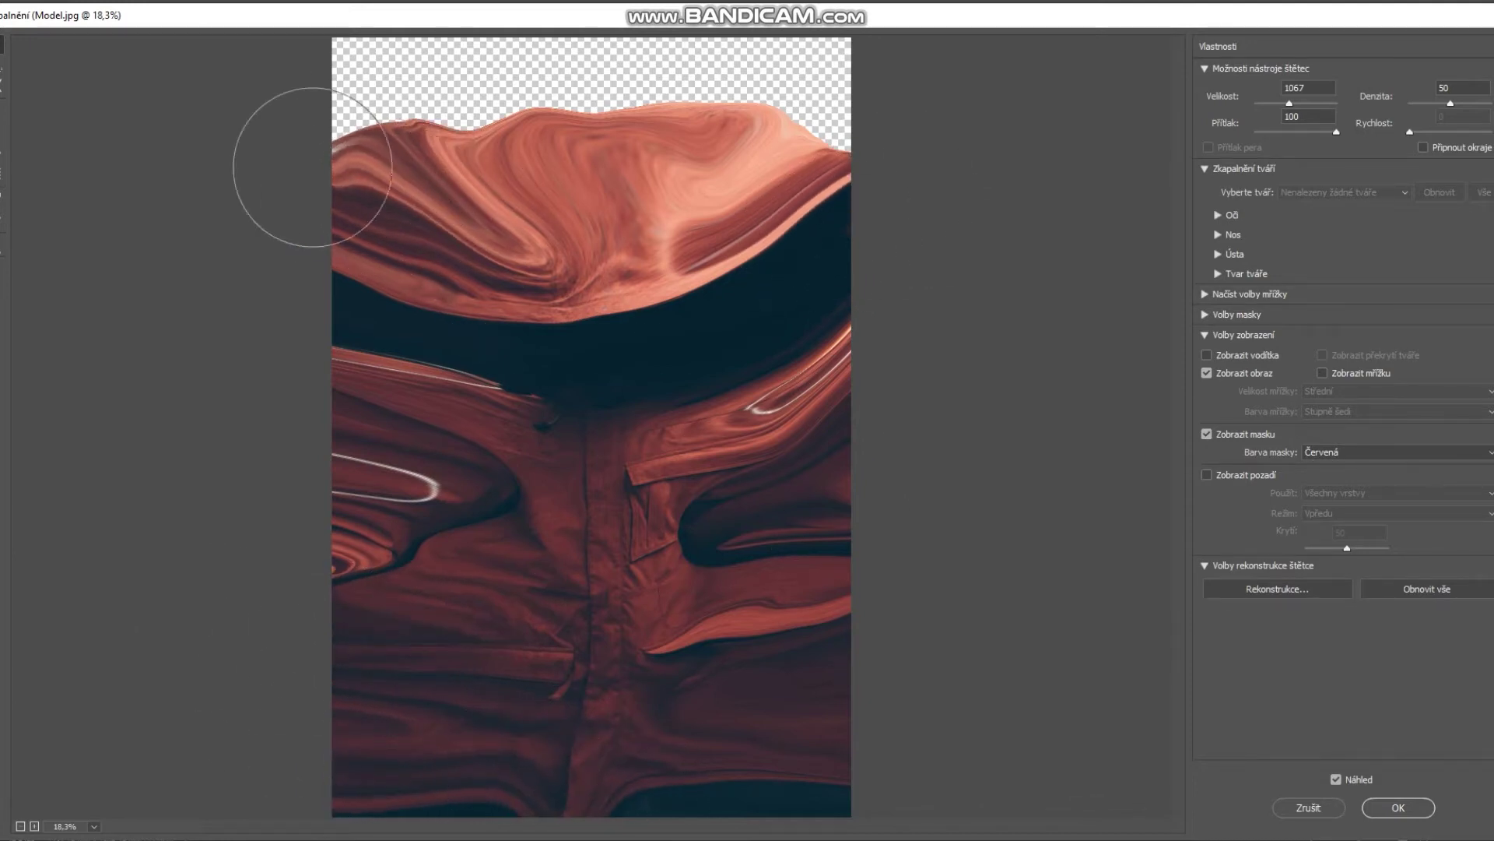
left_click(1398, 808)
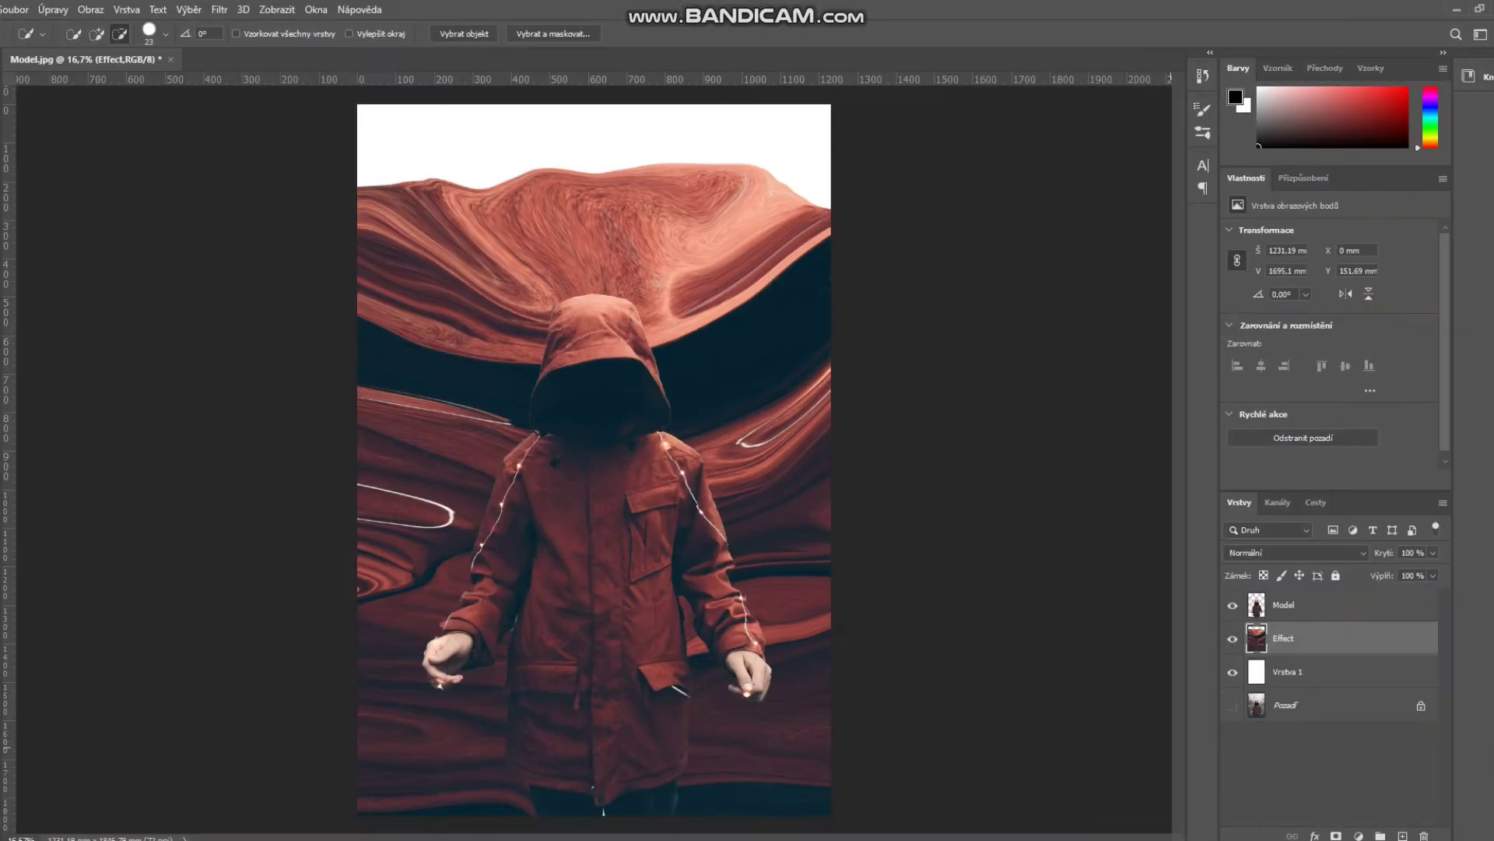
Compare the image with the Model layer hidden and shown, then add a layer mask to Effect and invert it to black.
left_click(1232, 605)
left_click(1232, 604)
left_click(1232, 605)
left_click(1337, 836)
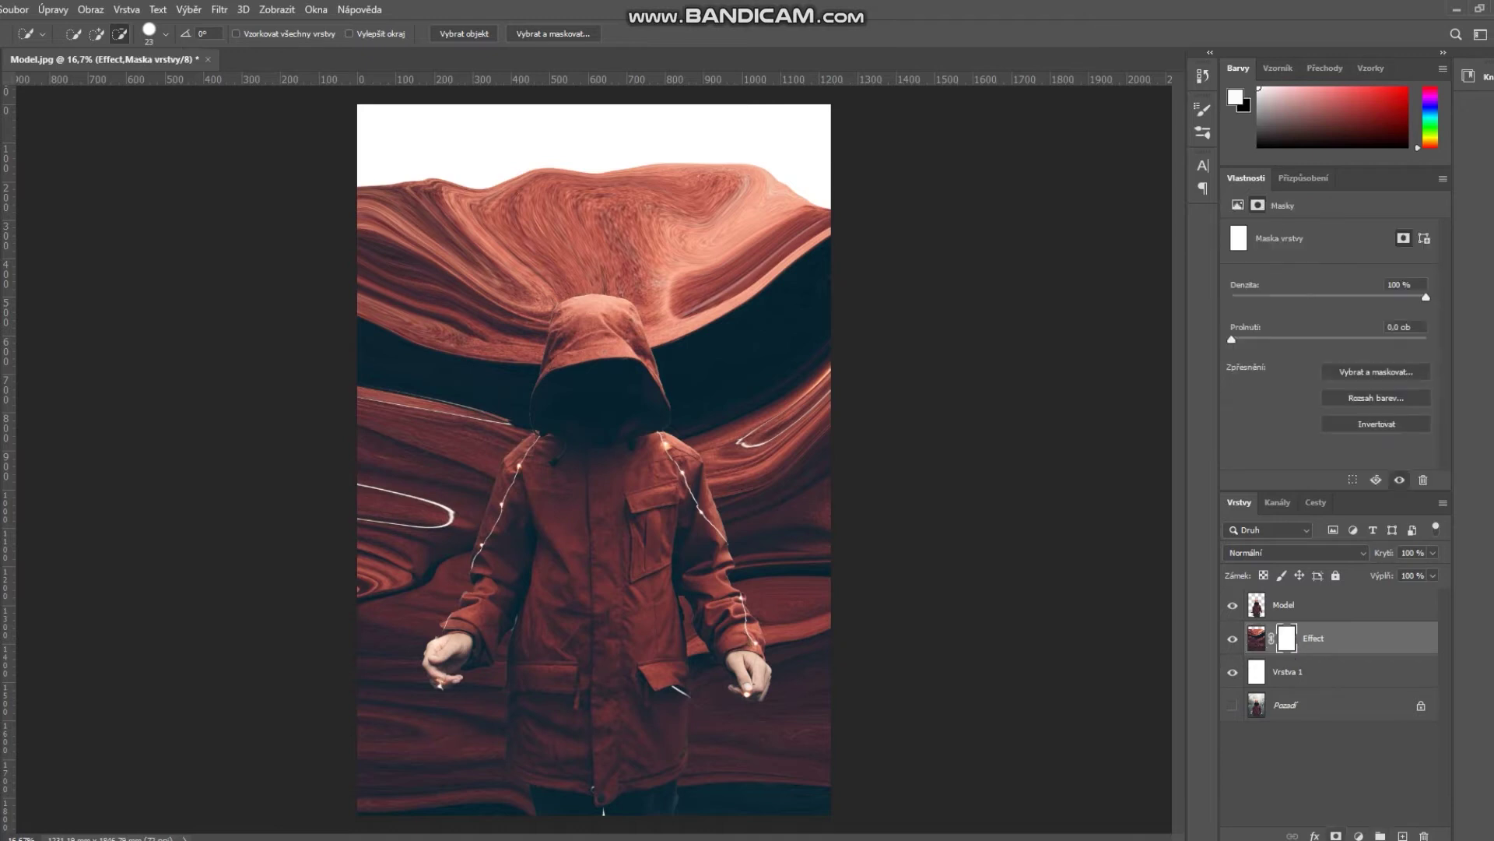
key("ctrl+i")
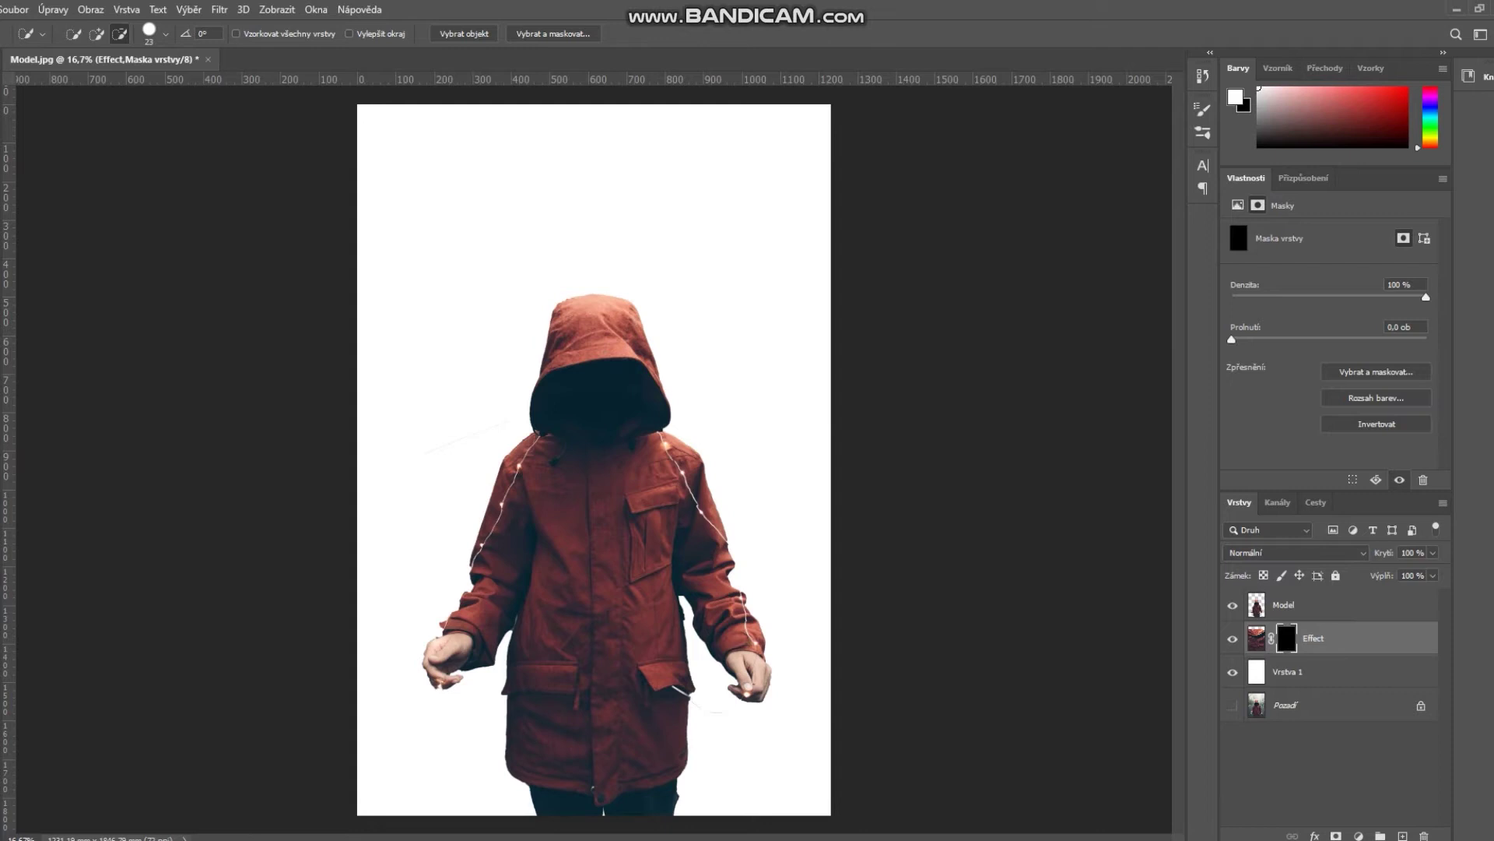
Add a white layer mask to the Model layer and make the mask active.
key("v")
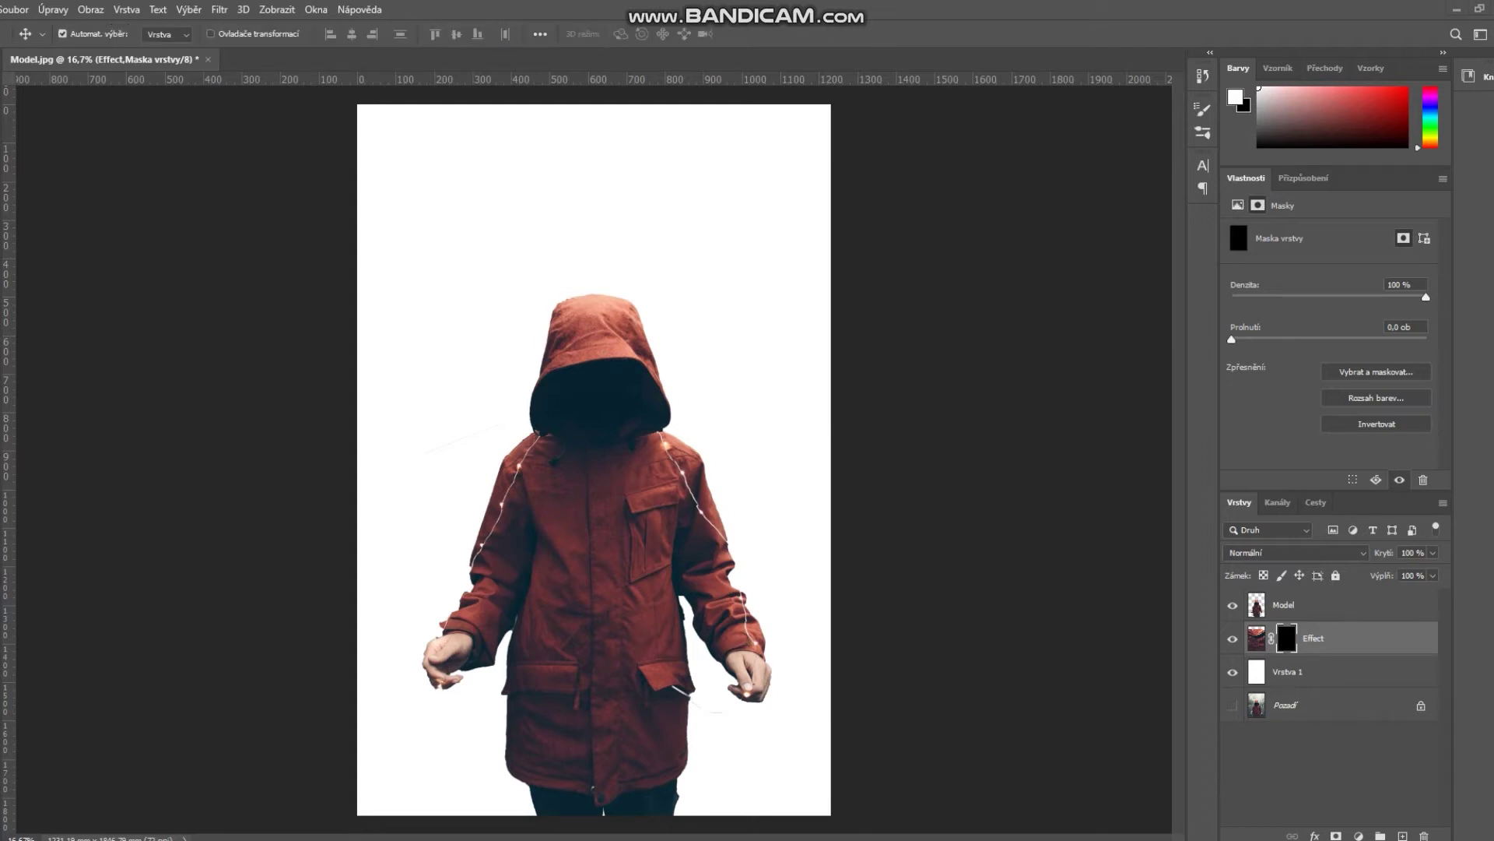
left_click(1284, 604)
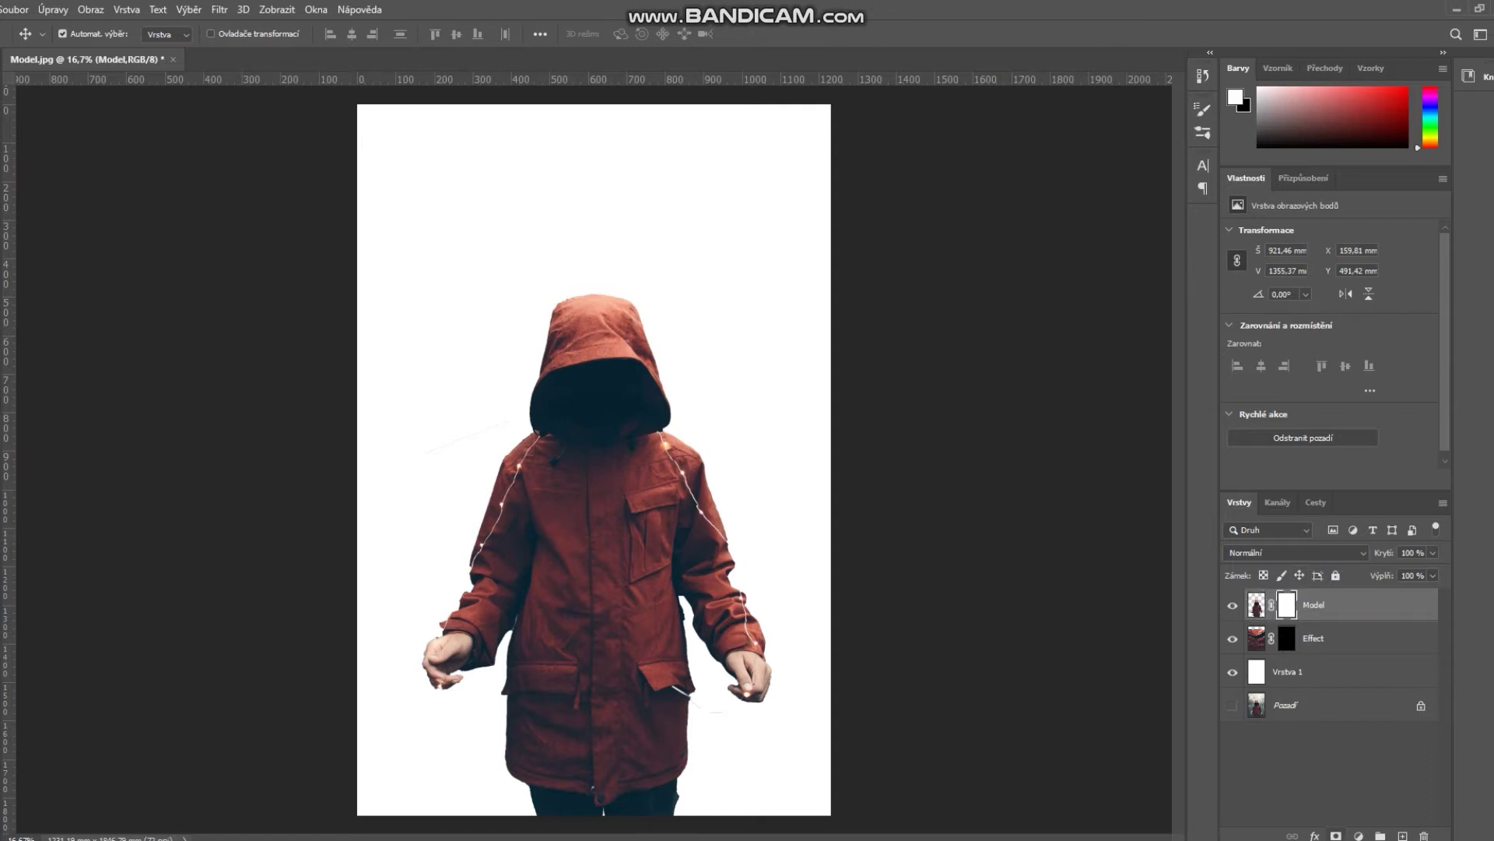
left_click(1287, 604)
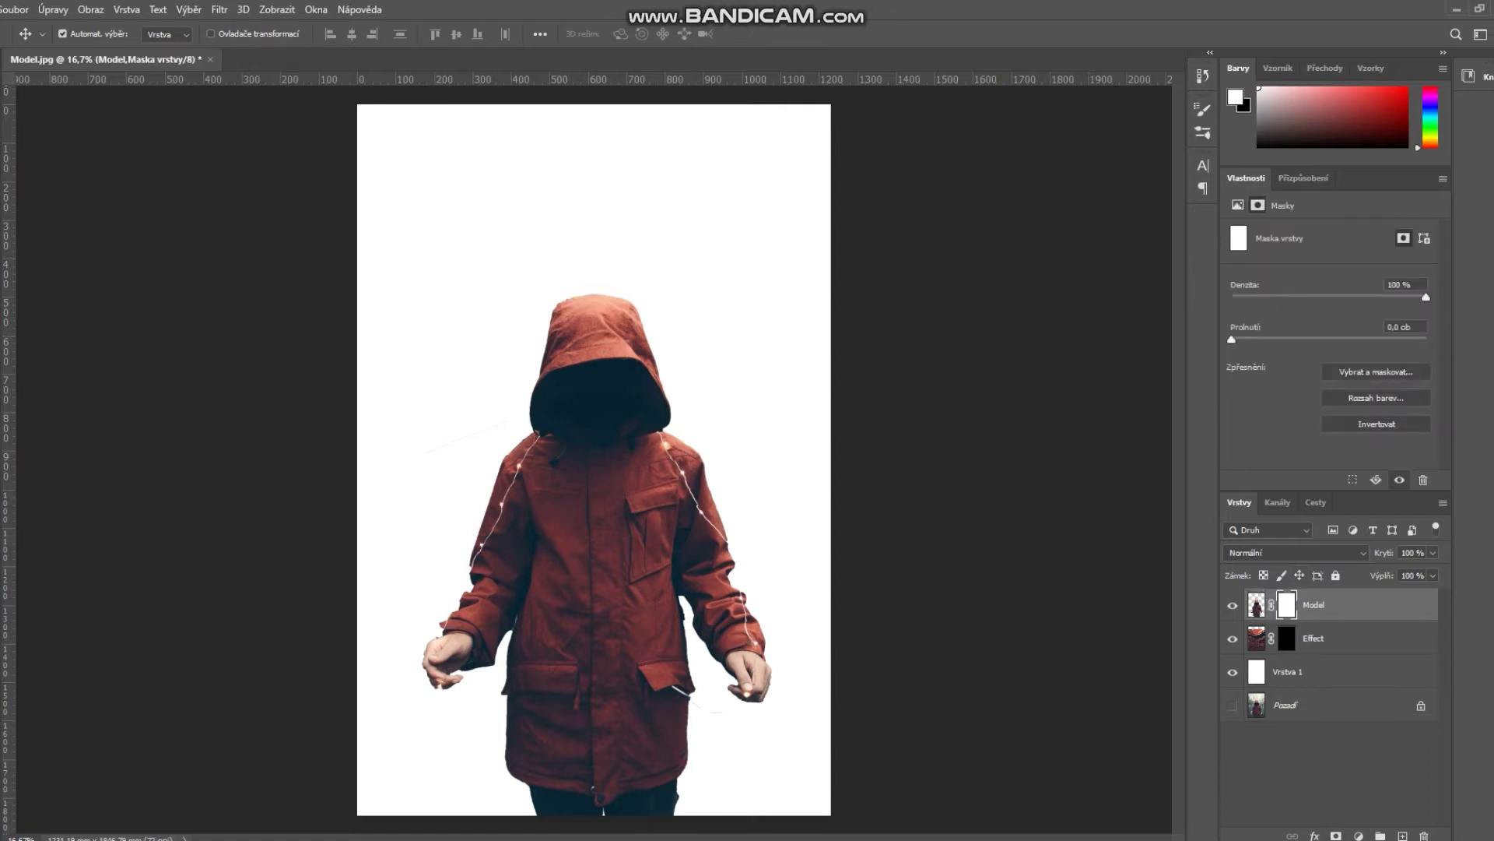
Paint black on the Model mask with the bg4 brush at 1000 px to dissolve both hood edges and the shoulder on the image's right.
key("z")
left_click_drag(596, 347, 705, 347)
key("b")
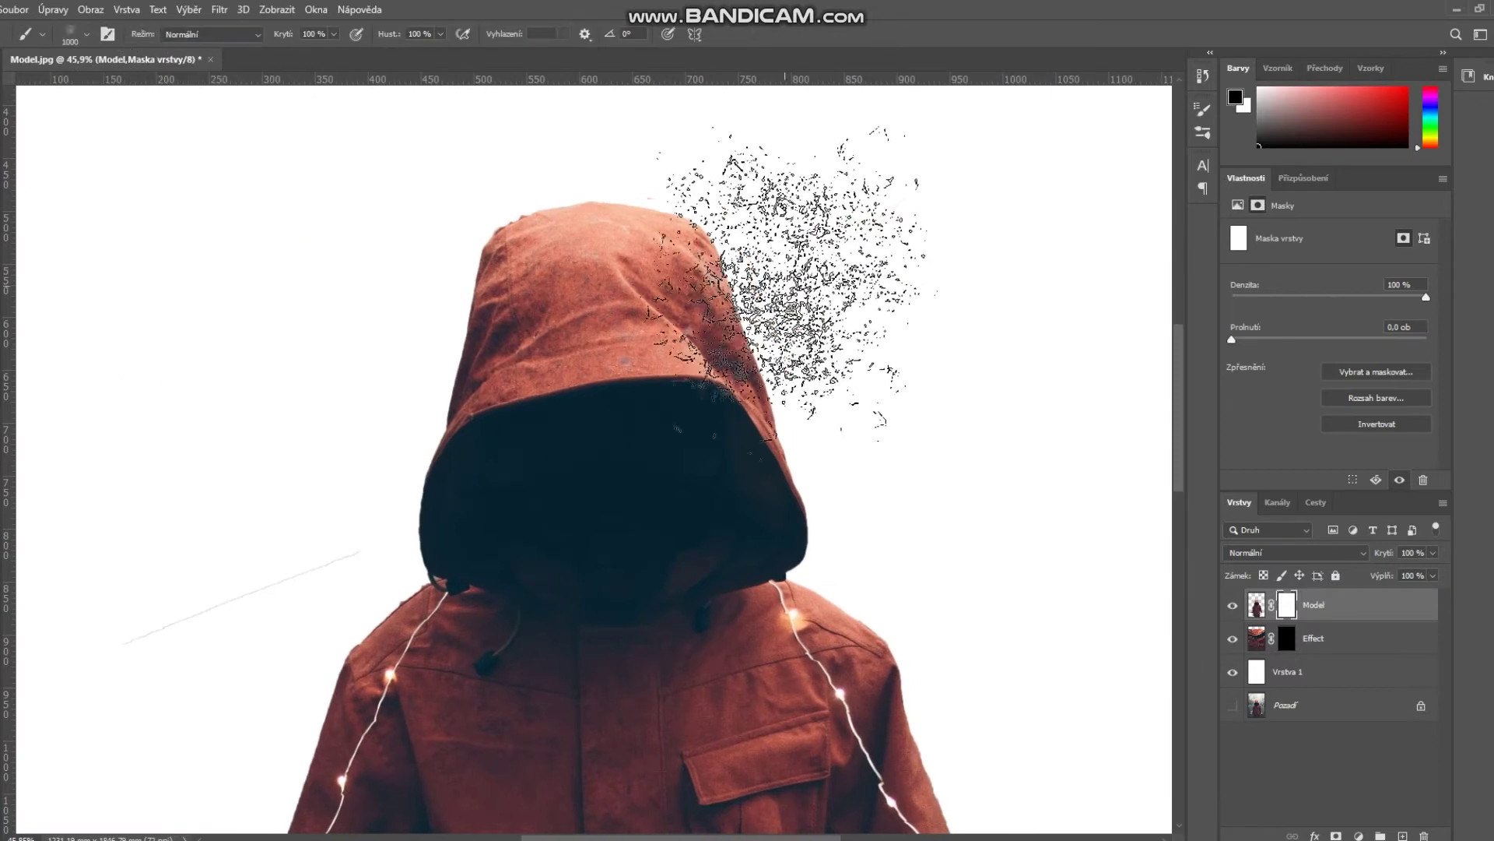
left_click(813, 282)
left_click(757, 179)
left_click(879, 478)
left_click(905, 548)
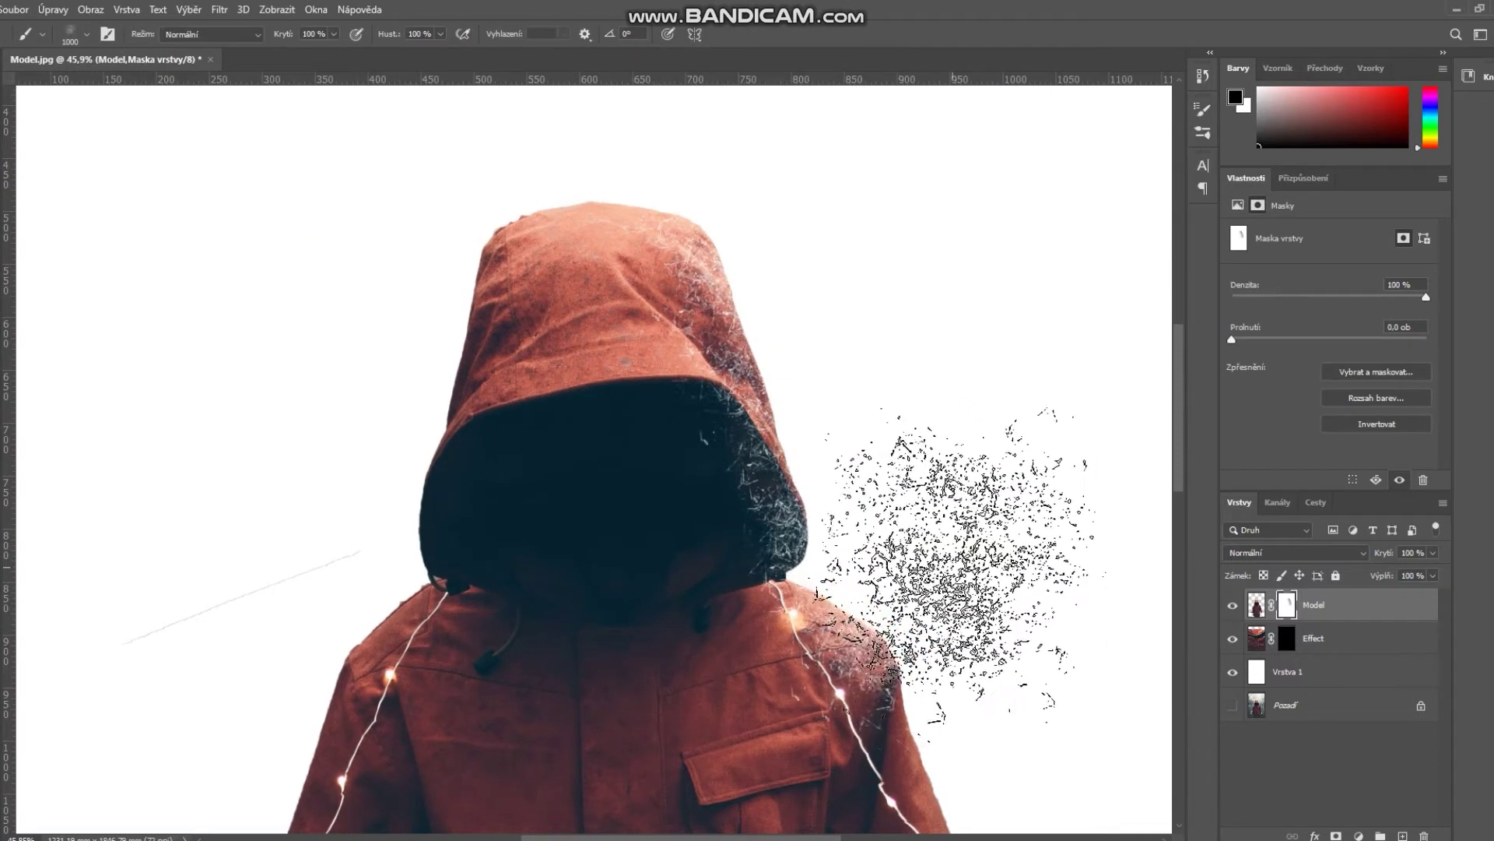
left_click(987, 623)
left_click(881, 443)
left_click(833, 294)
left_click(719, 158)
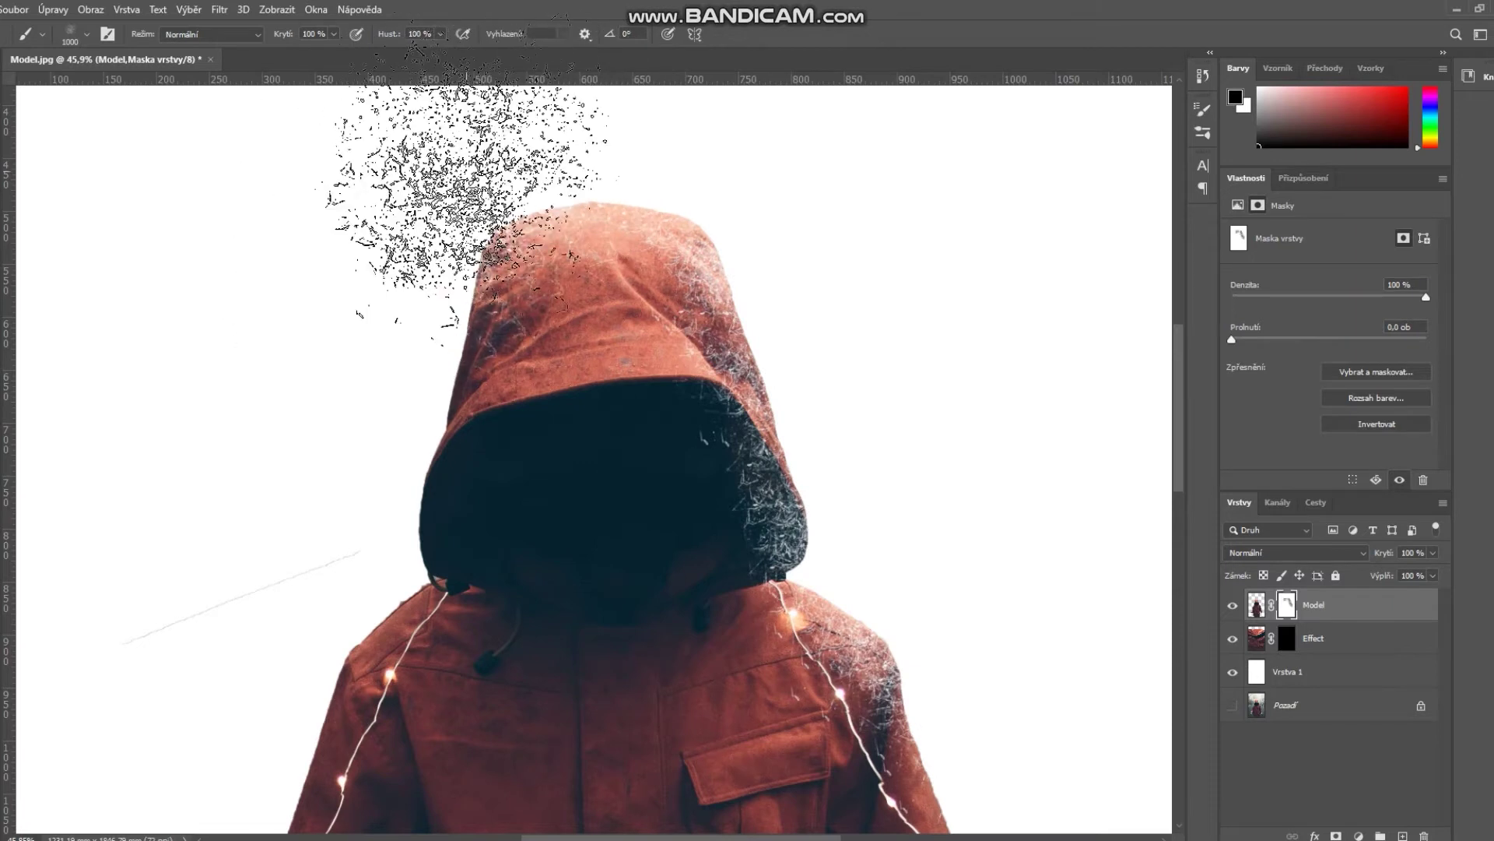
mouse_move(618, 97)
left_mouse_down()
mouse_move(362, 394)
mouse_move(317, 595)
left_mouse_up()
Rotate the bg4 brush to 155° and dissolve the shoulder, sleeve and hand on the image's left.
scroll(315, 591, "down", 6)
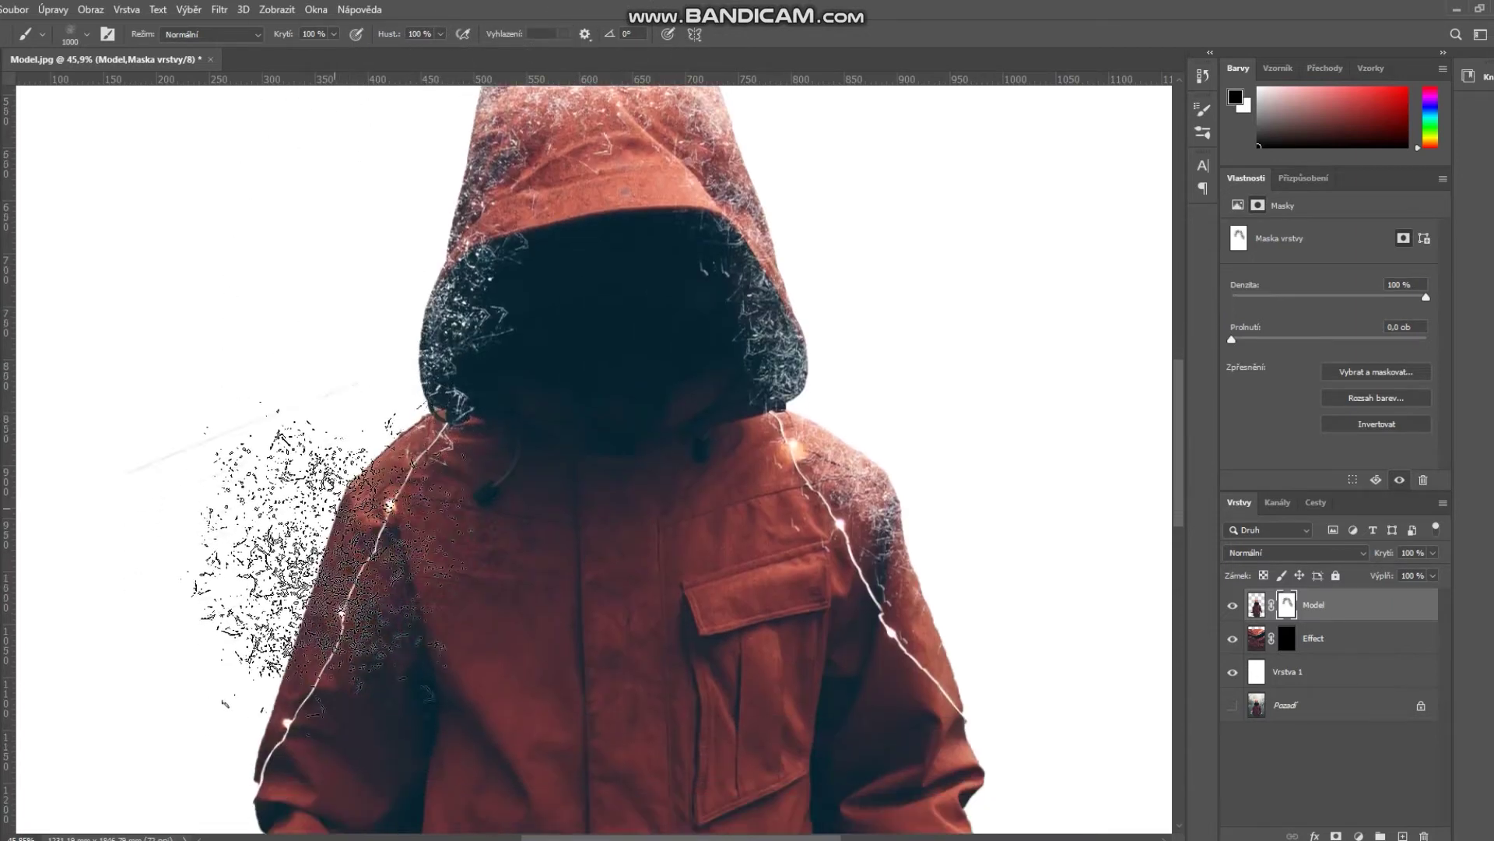
left_click(86, 34)
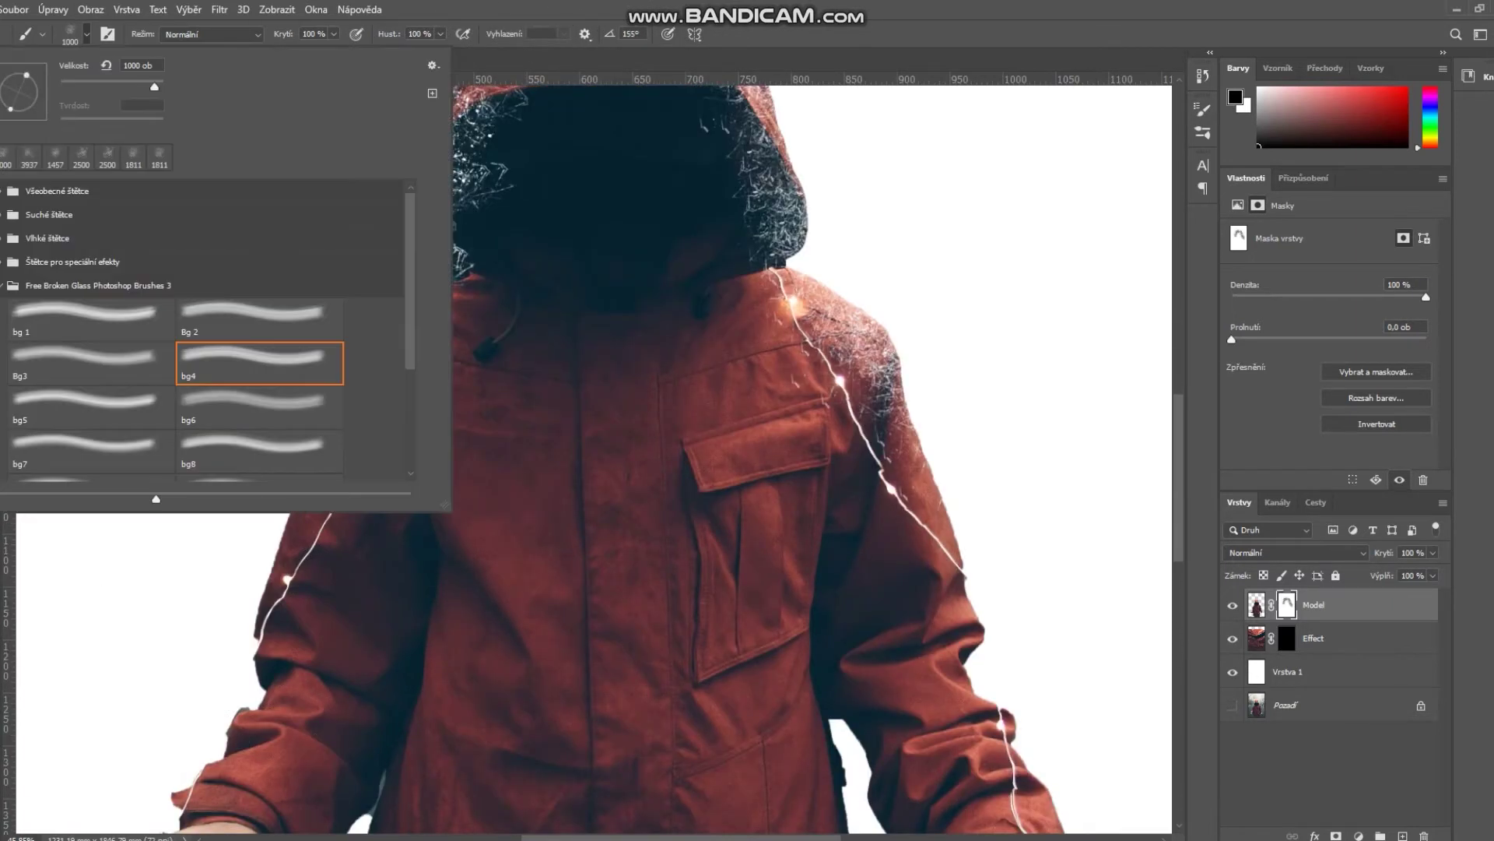
key("Return")
left_click(269, 376)
left_click(300, 310)
left_click(173, 566)
scroll(151, 689, "down", 2)
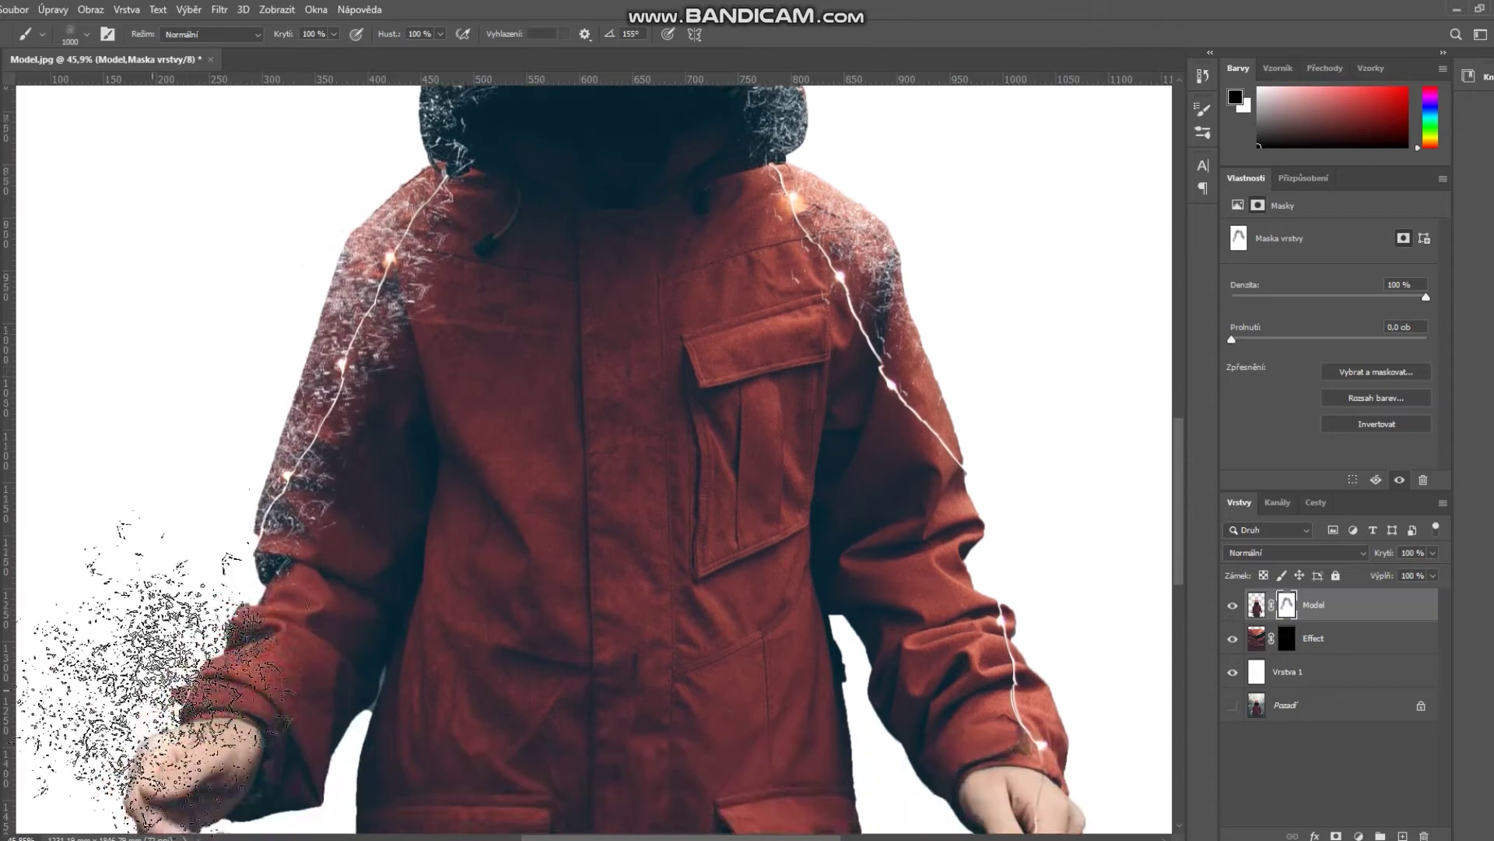
scroll(152, 690, "down", 3)
left_click(211, 457)
left_click(173, 790)
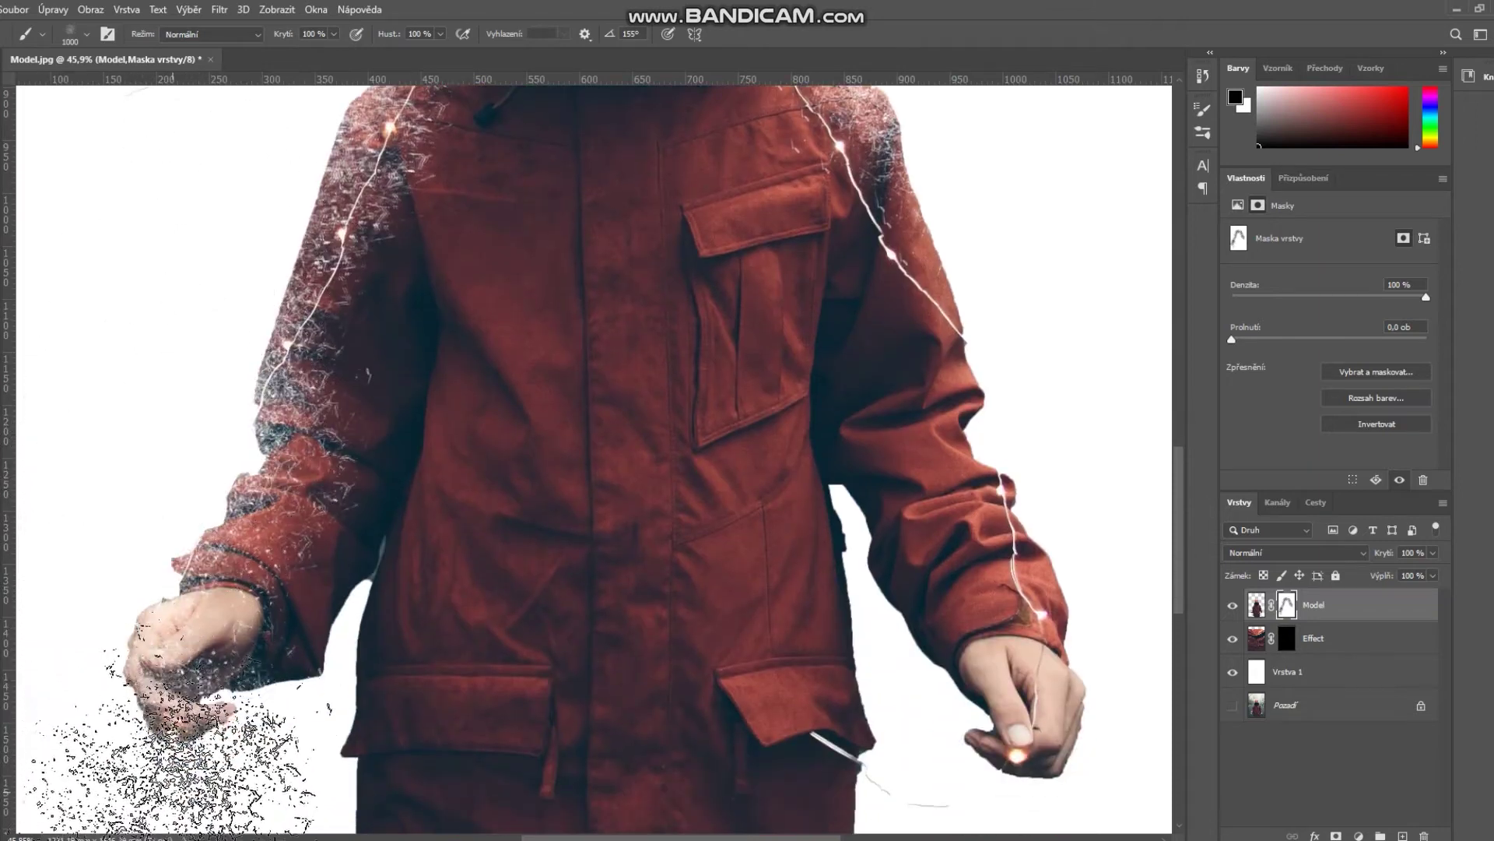
Dissolve both edges of the lower coat and trousers on the Model mask with the bg4 brush.
scroll(537, 739, "down", 6)
left_click(269, 549)
left_click(302, 483)
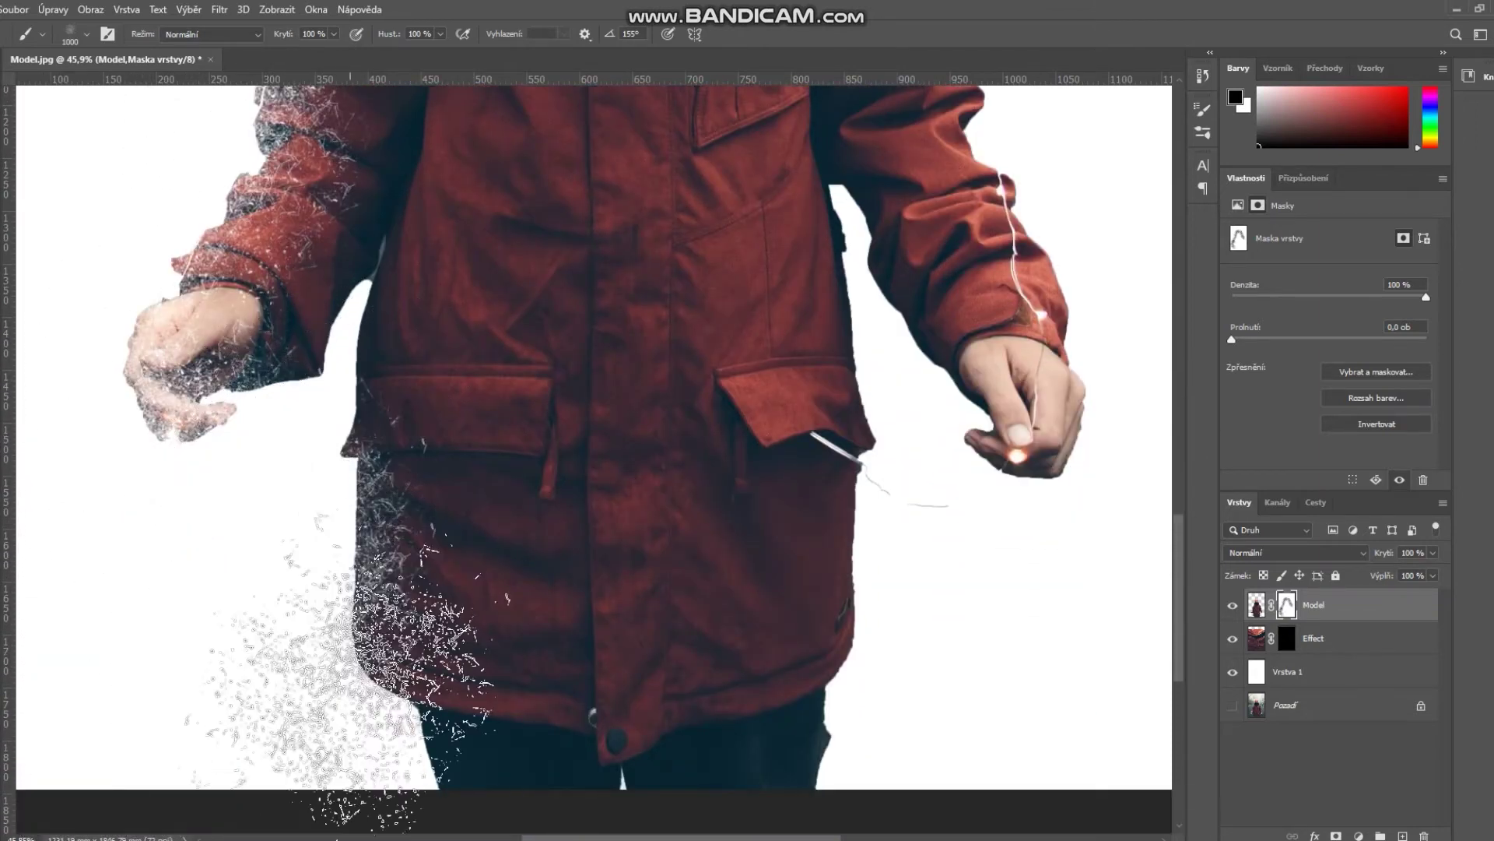
left_click(343, 685)
left_click(333, 755)
left_click(926, 728)
left_click(969, 611)
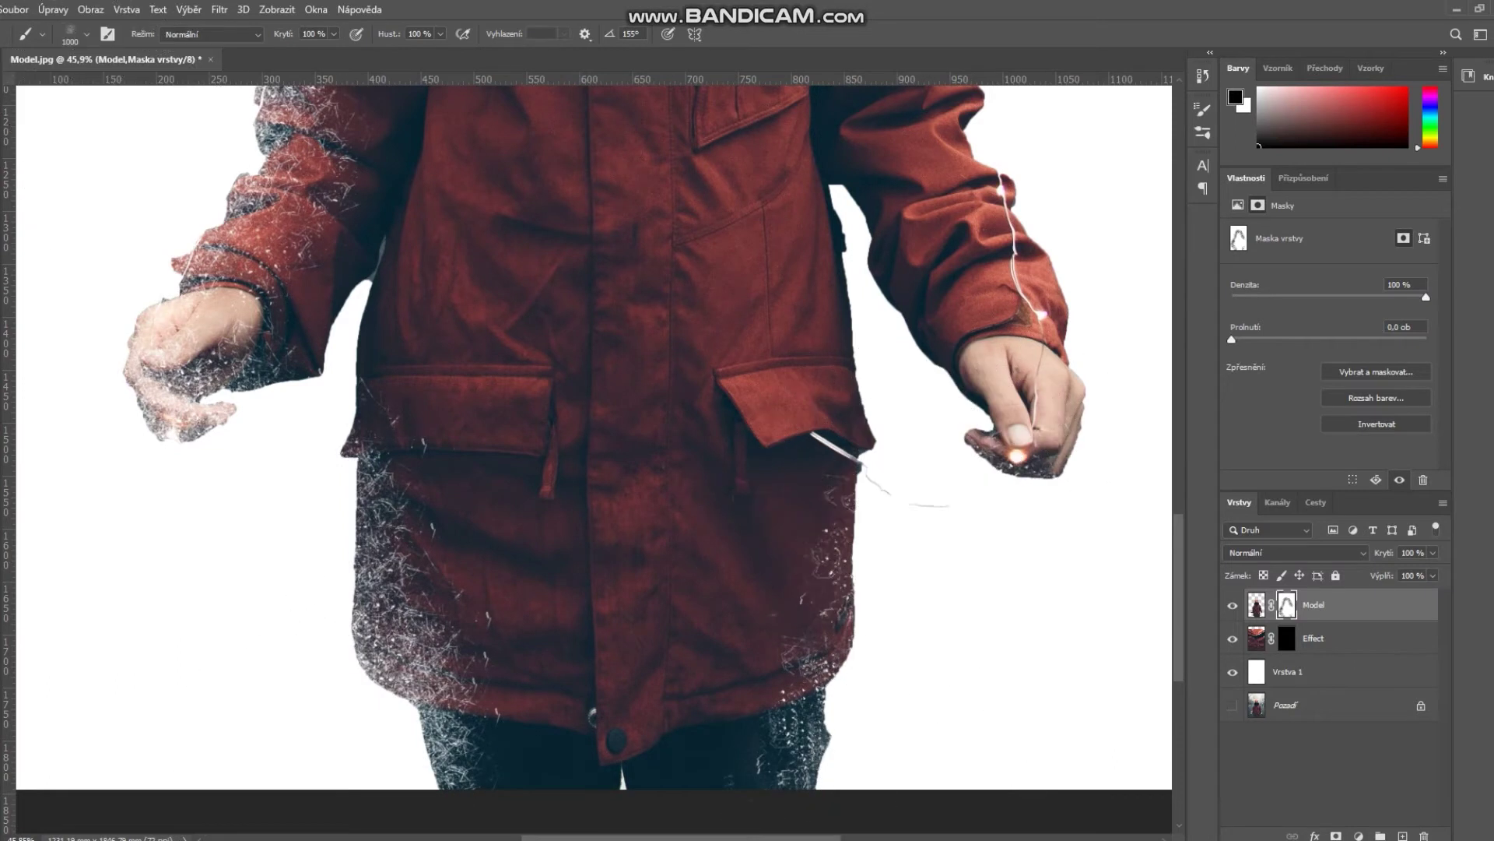
Switch to the bg5 brush at 1000 px and dissolve the hand, lower sleeve and coat pocket on the image's right.
left_click(86, 34)
left_click(91, 407)
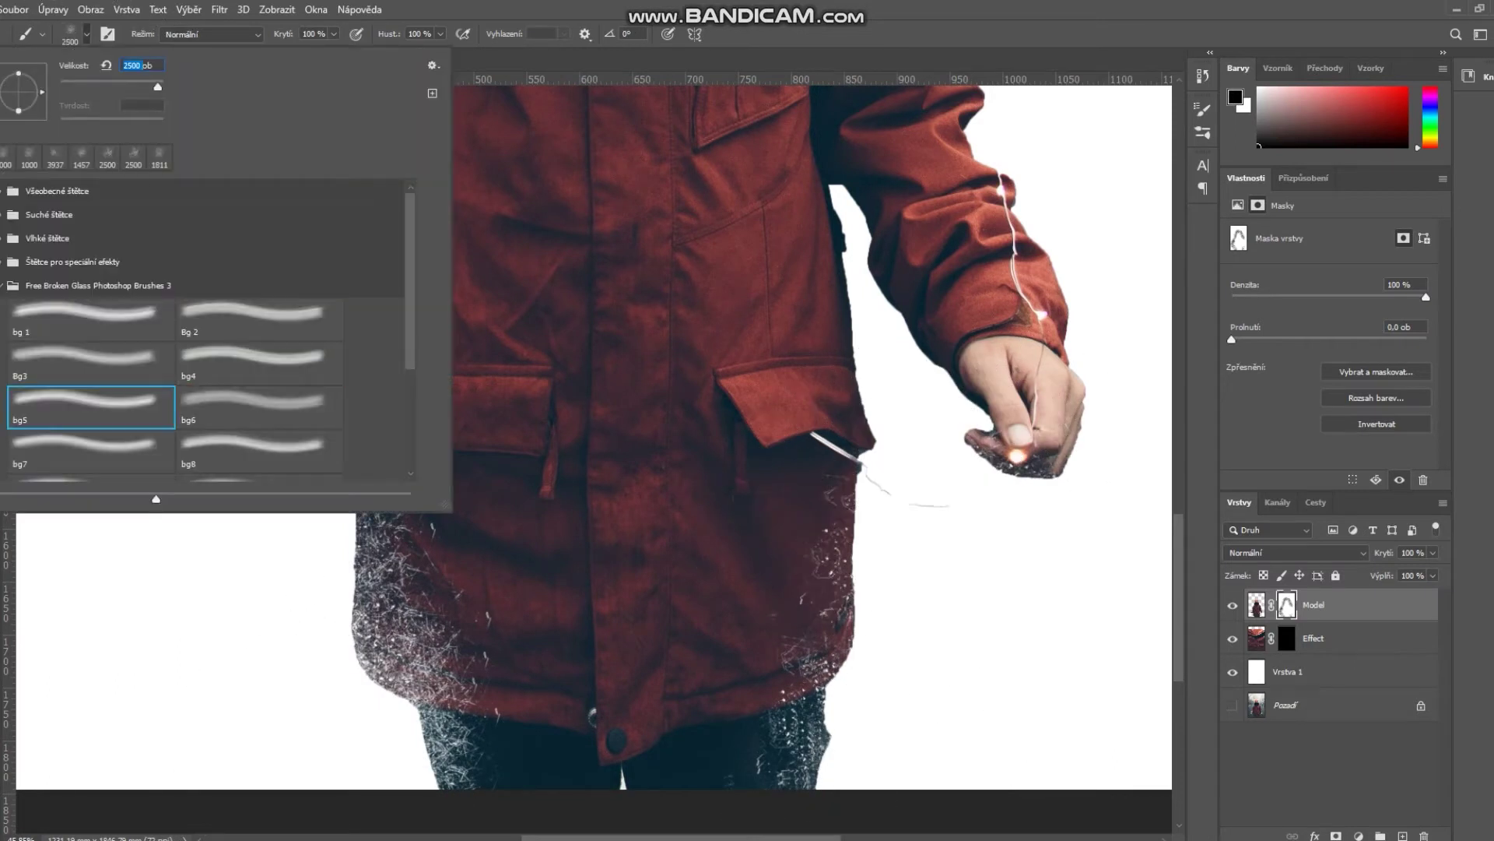
type("1000")
key("Return")
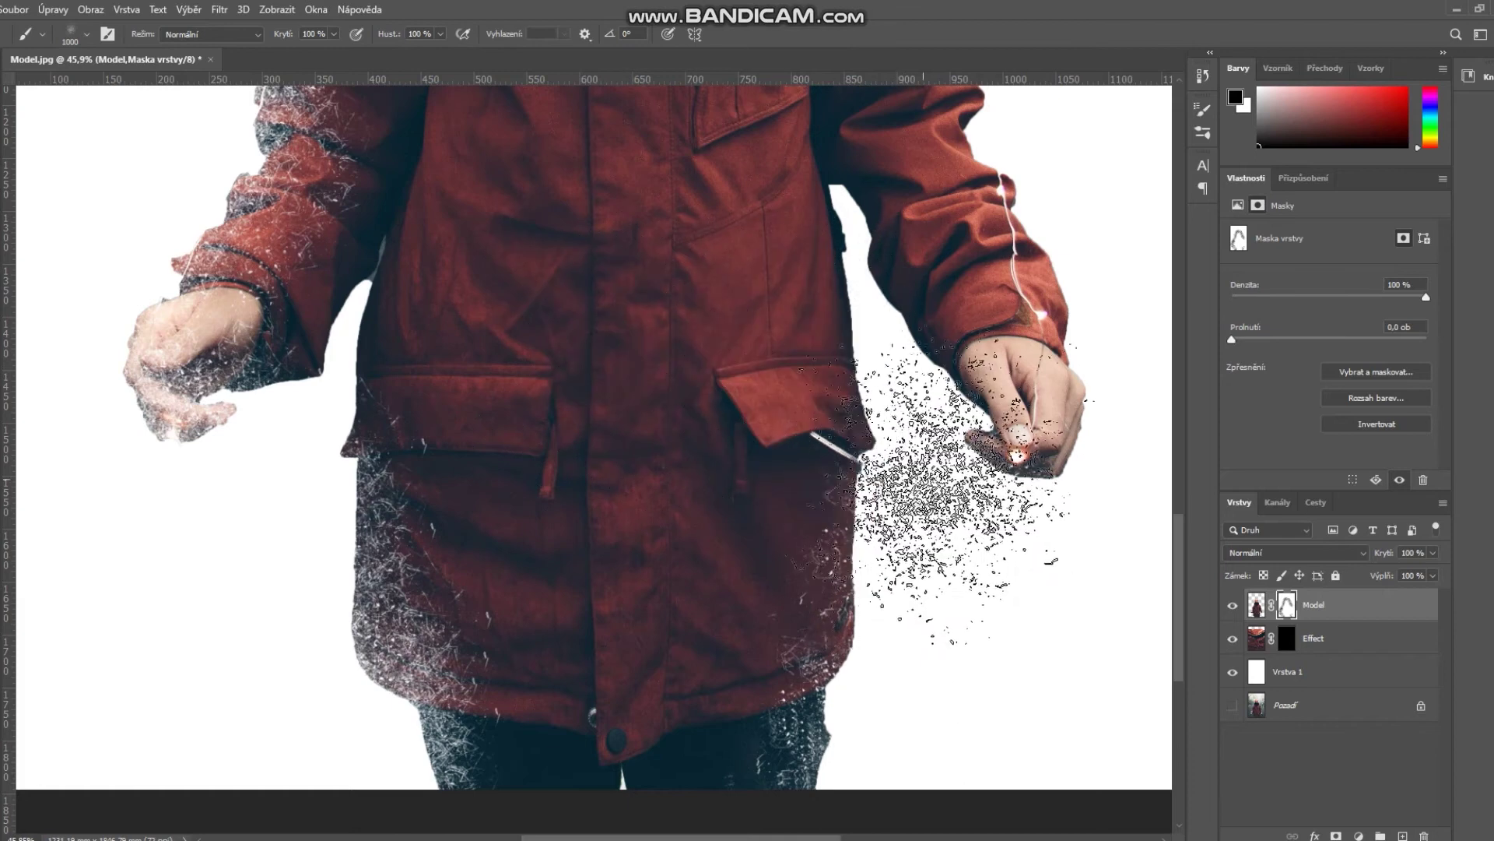
scroll(1090, 374, "up", 4)
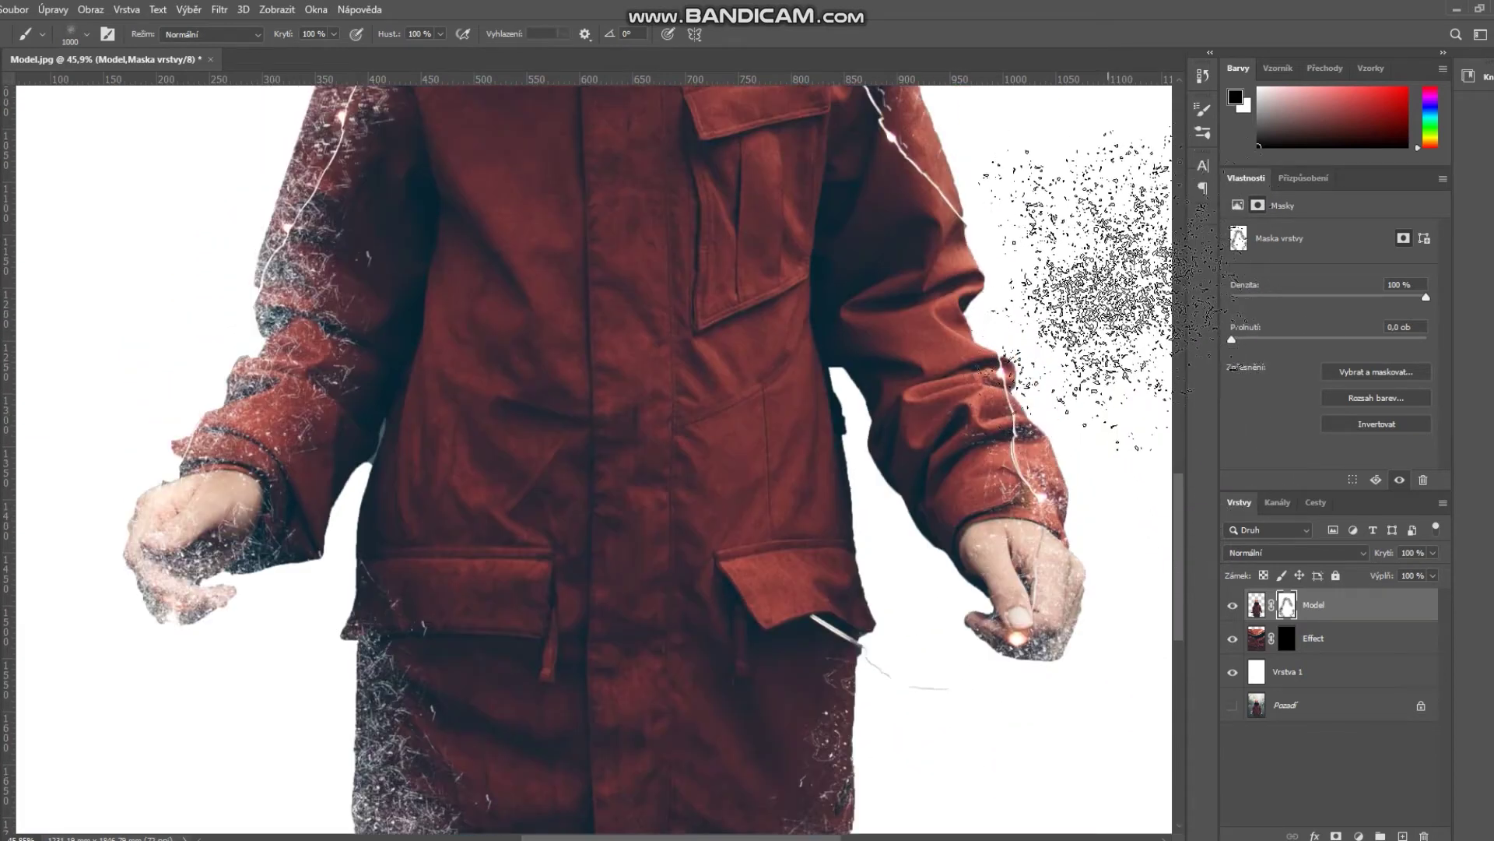
scroll(1094, 311, "up", 1)
left_click(903, 607)
scroll(1078, 319, "up", 1)
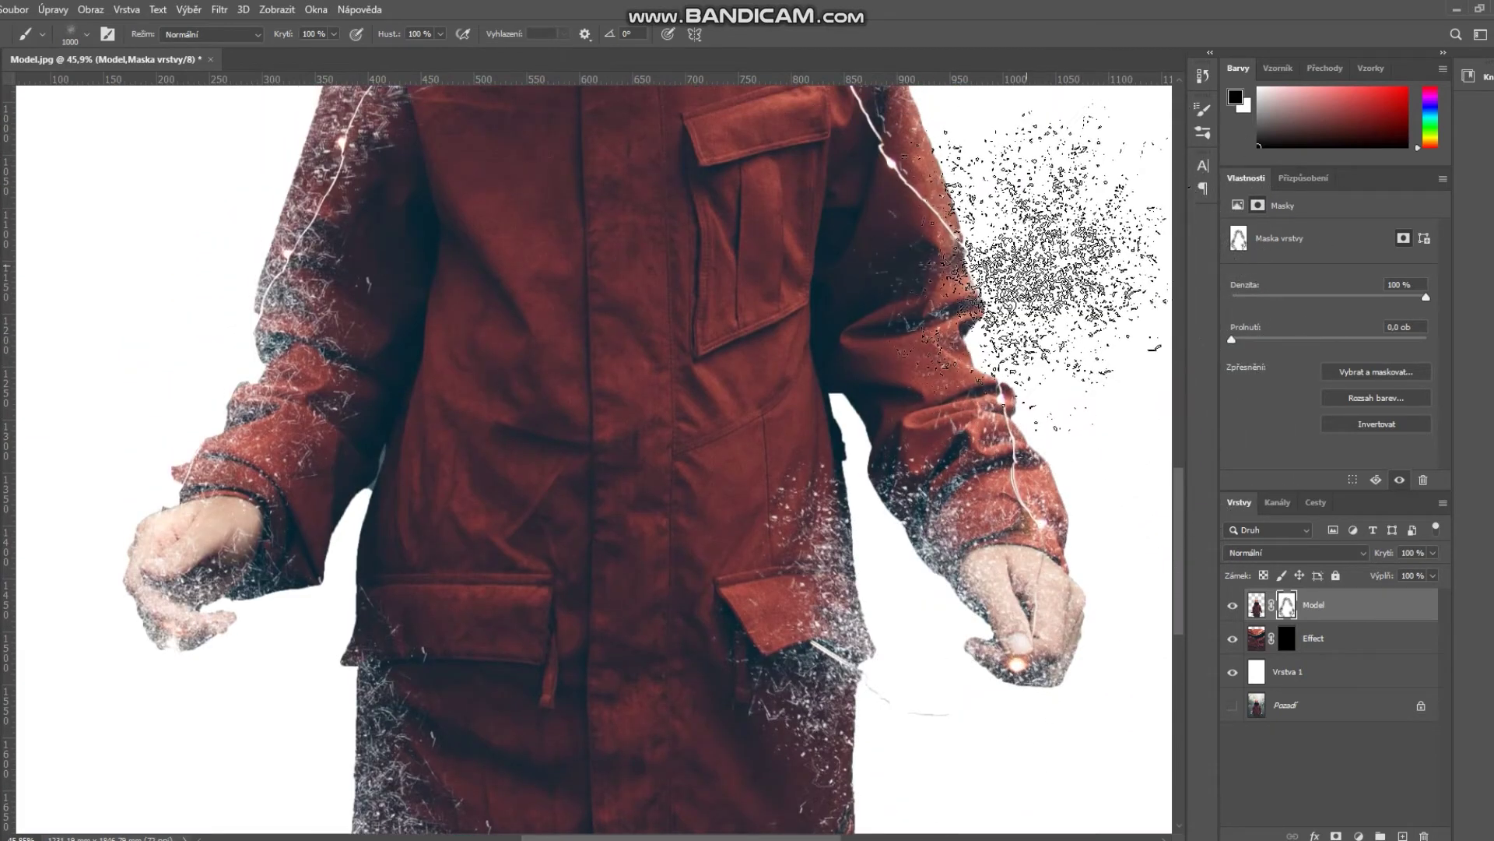
Extend the bg5 particles over the upper sleeve on the image's right and around both coat pockets.
scroll(1066, 467, "up", 5)
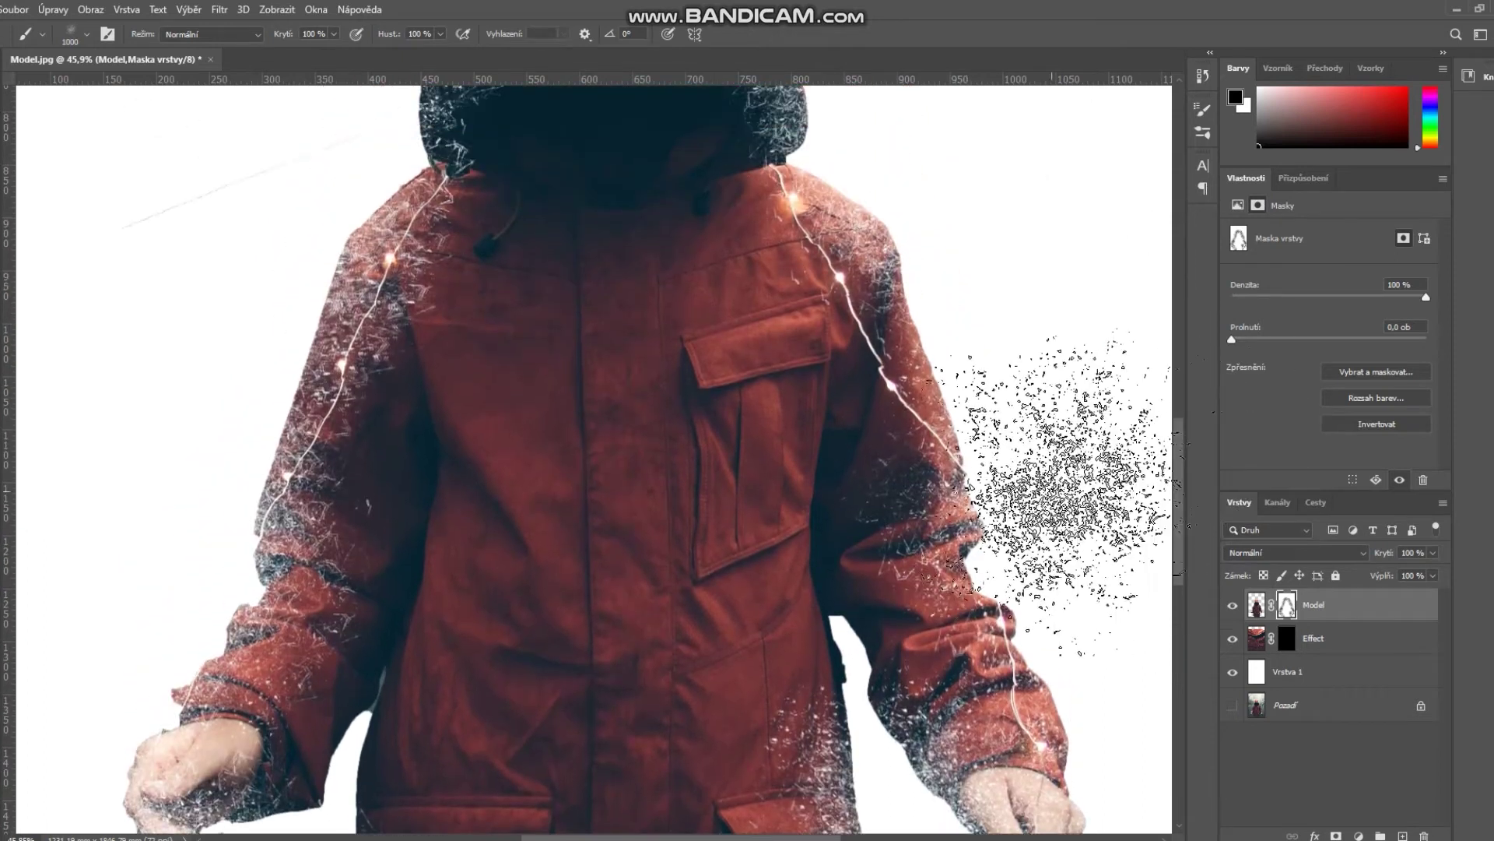
scroll(537, 700, "down", 5)
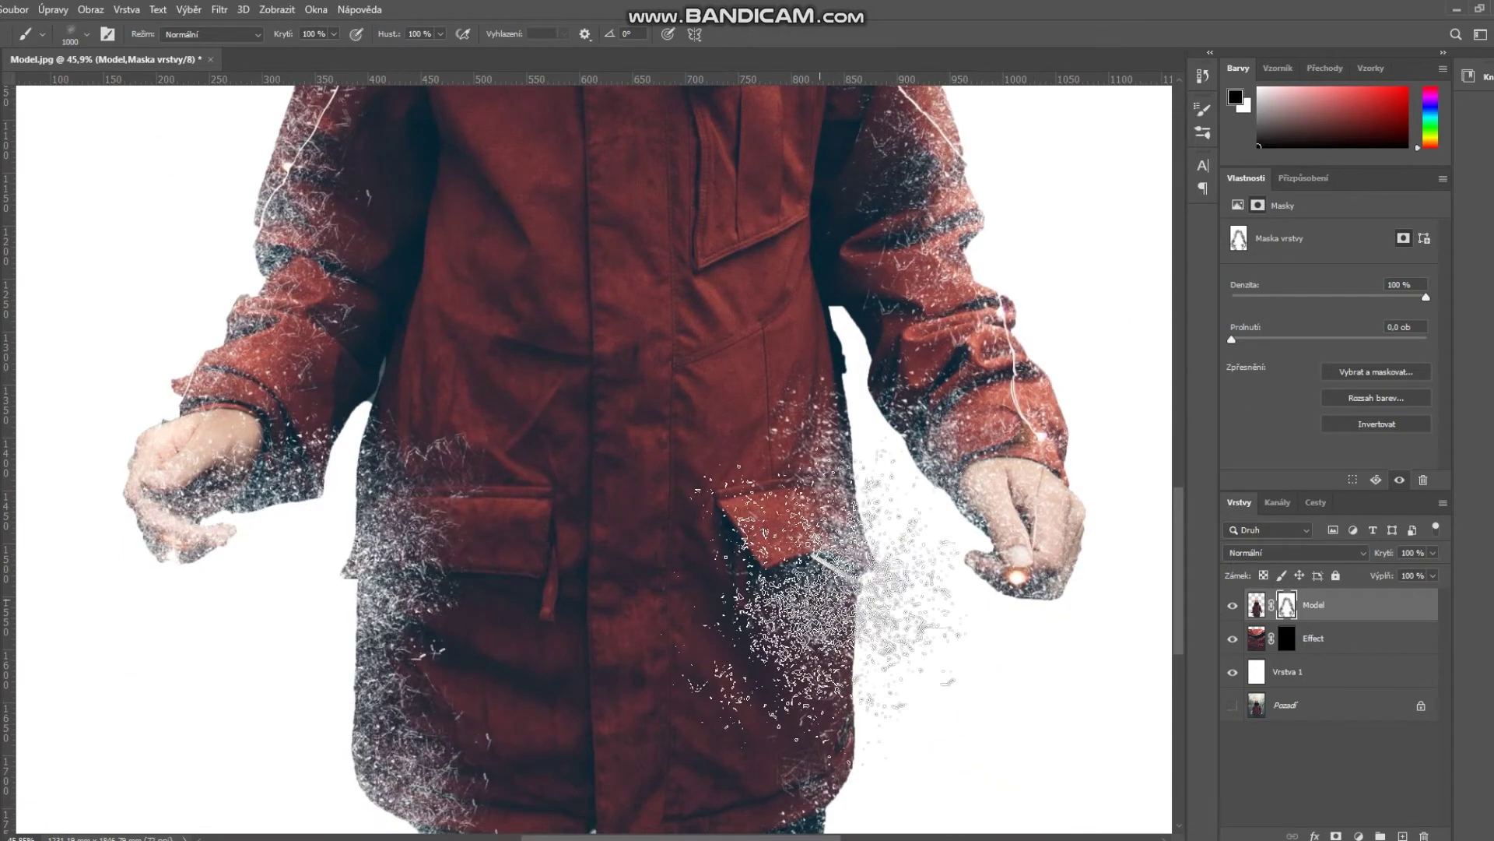
key("ctrl+minus")
key("ctrl+minus")
key("ctrl+minus")
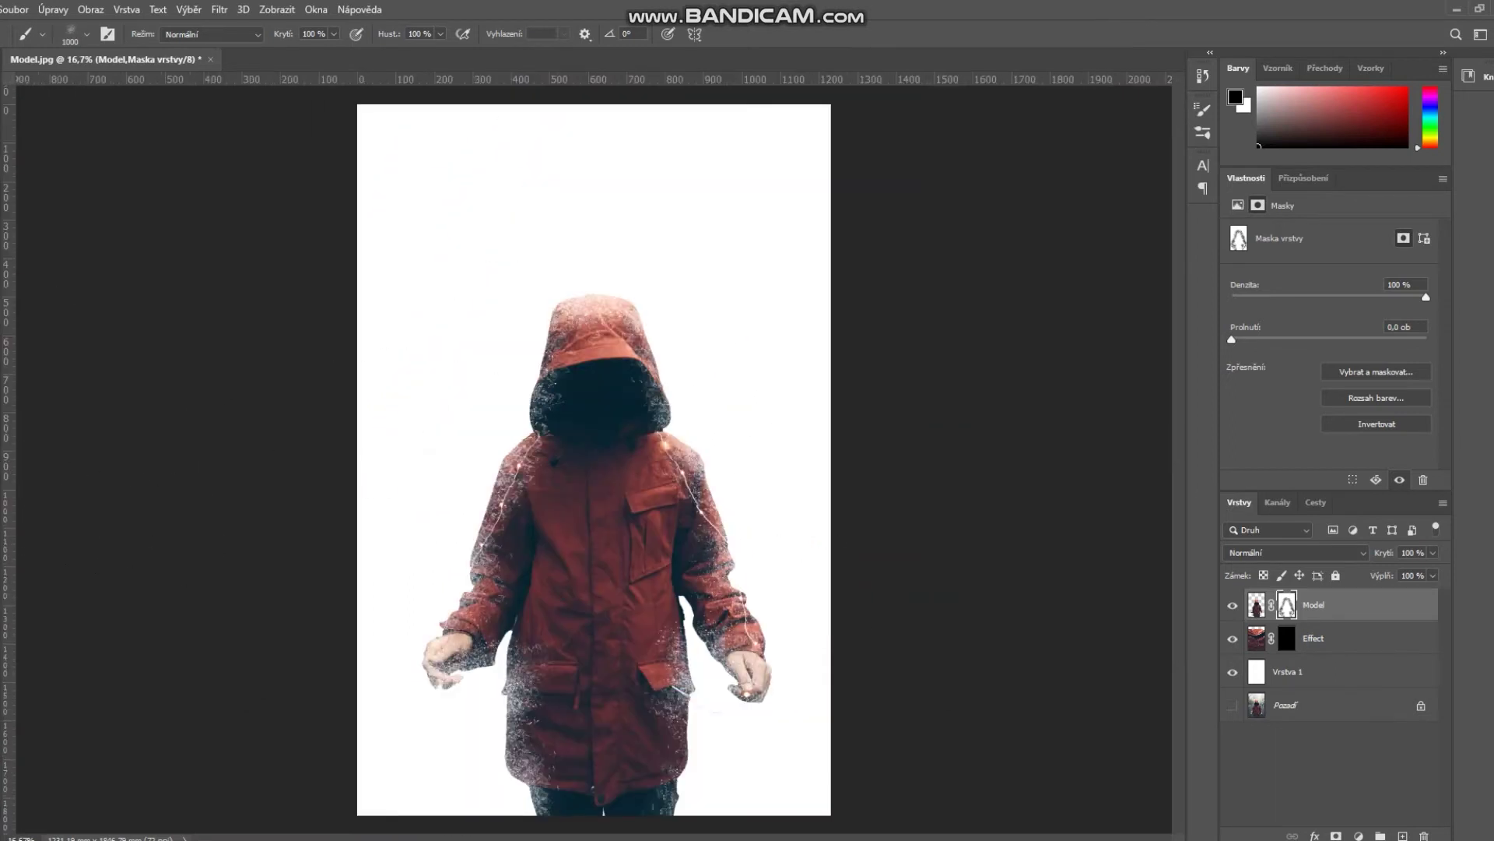
Choose the bg 1 brush at 2500 px, rotate it to 33° and mask larger shards across the hood opening, chest and shoulder.
left_click(87, 34)
left_click(595, 281)
left_click(86, 34)
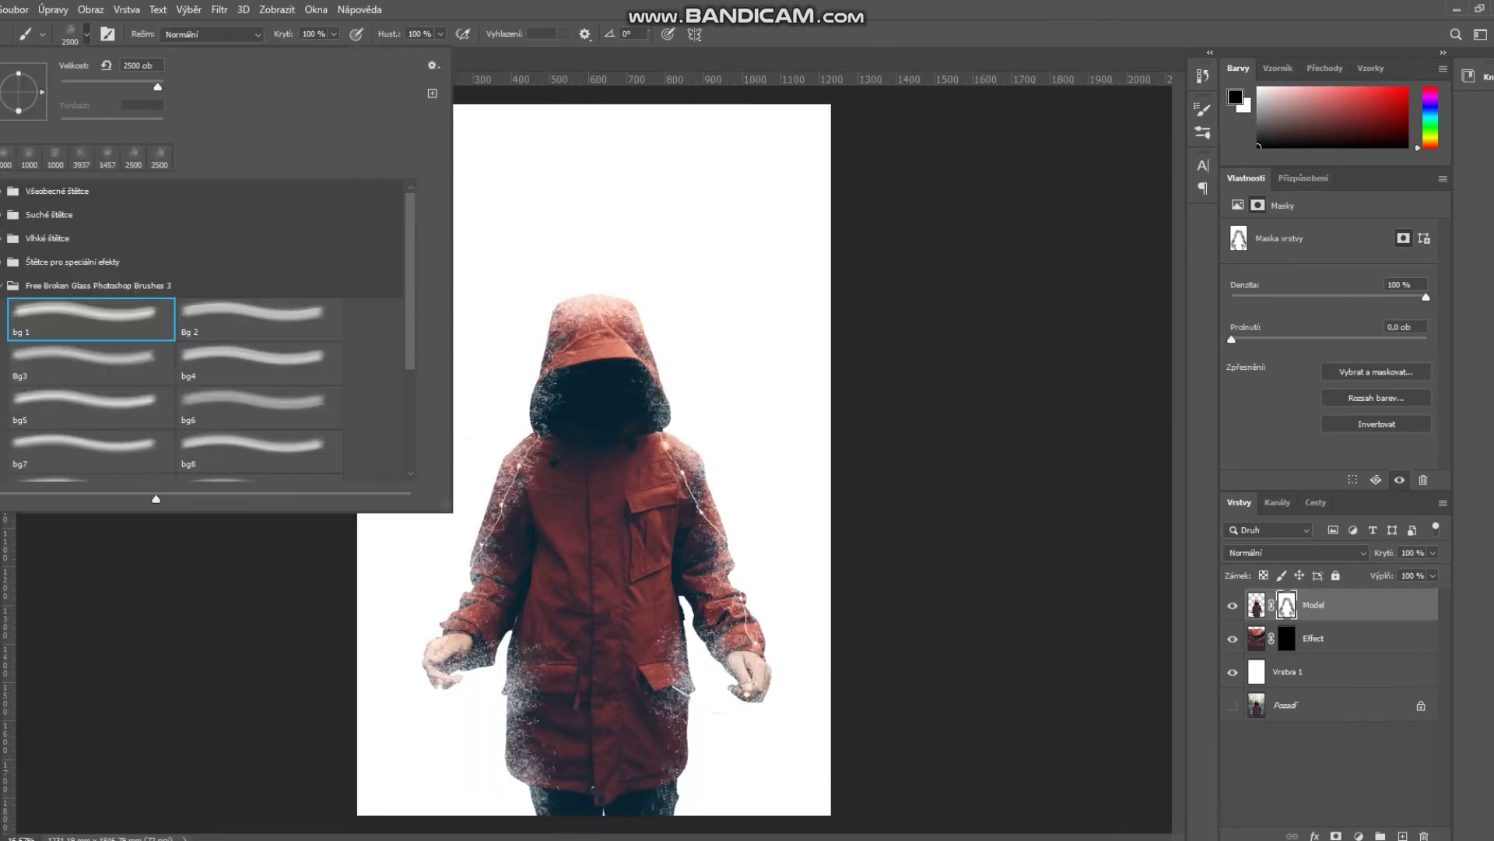
left_click(655, 498)
key("ctrl+plus")
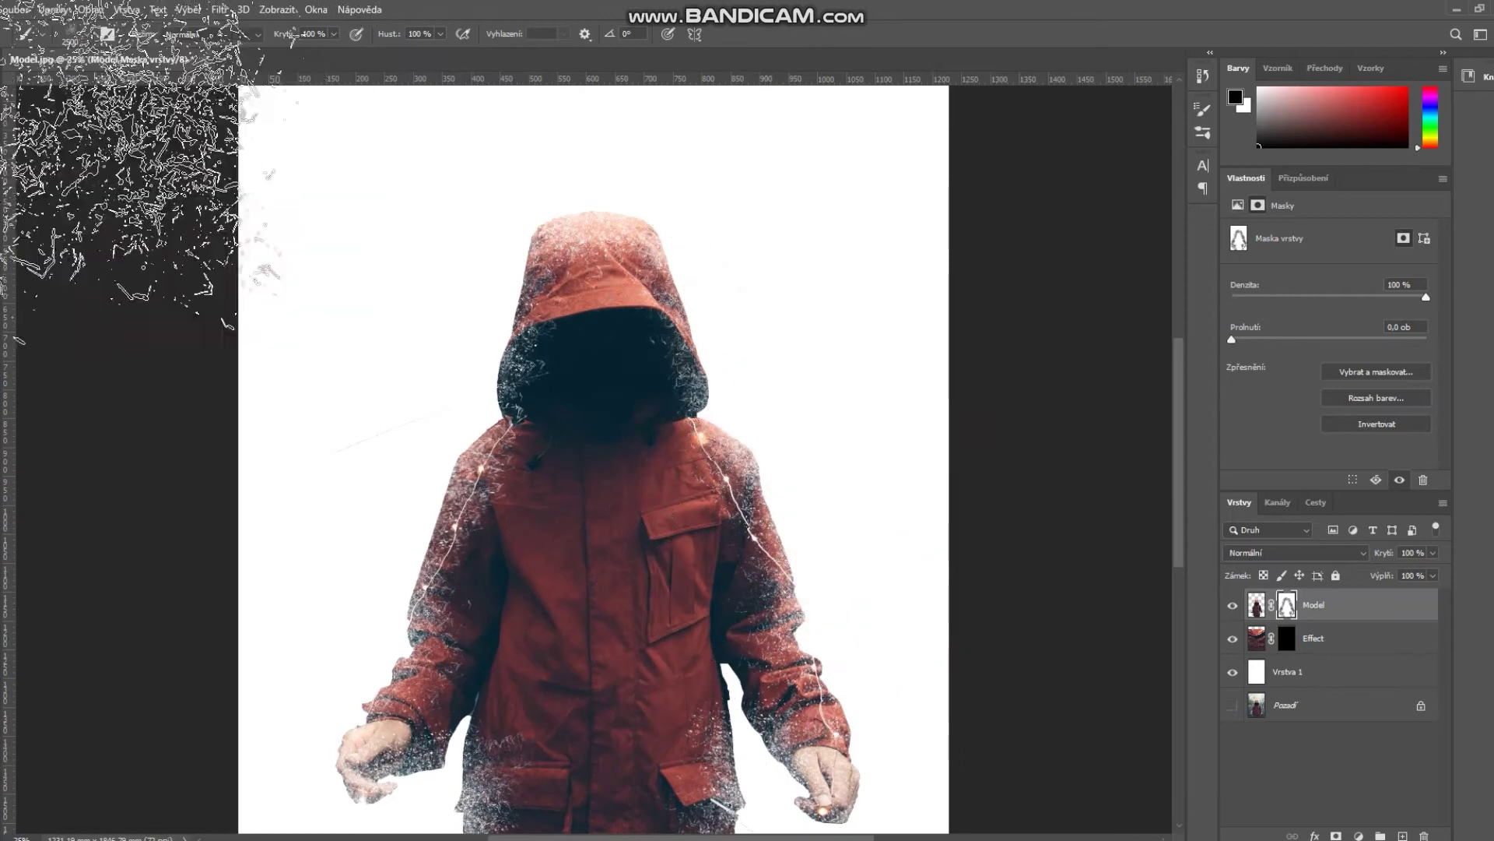
left_click(86, 35)
left_click_drag(41, 86, 37, 78)
left_click(766, 273)
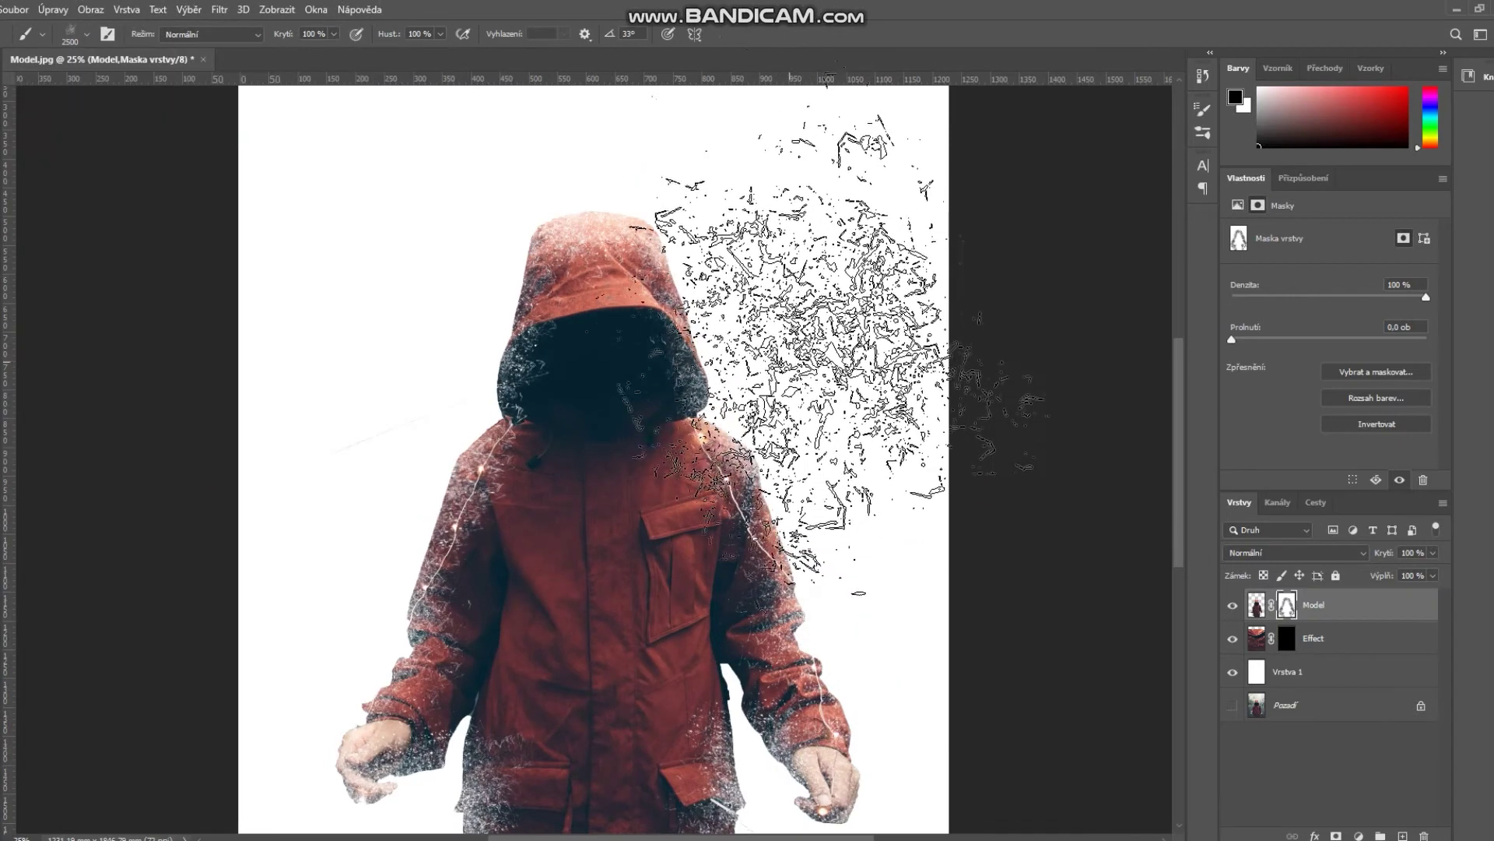
left_click(807, 447)
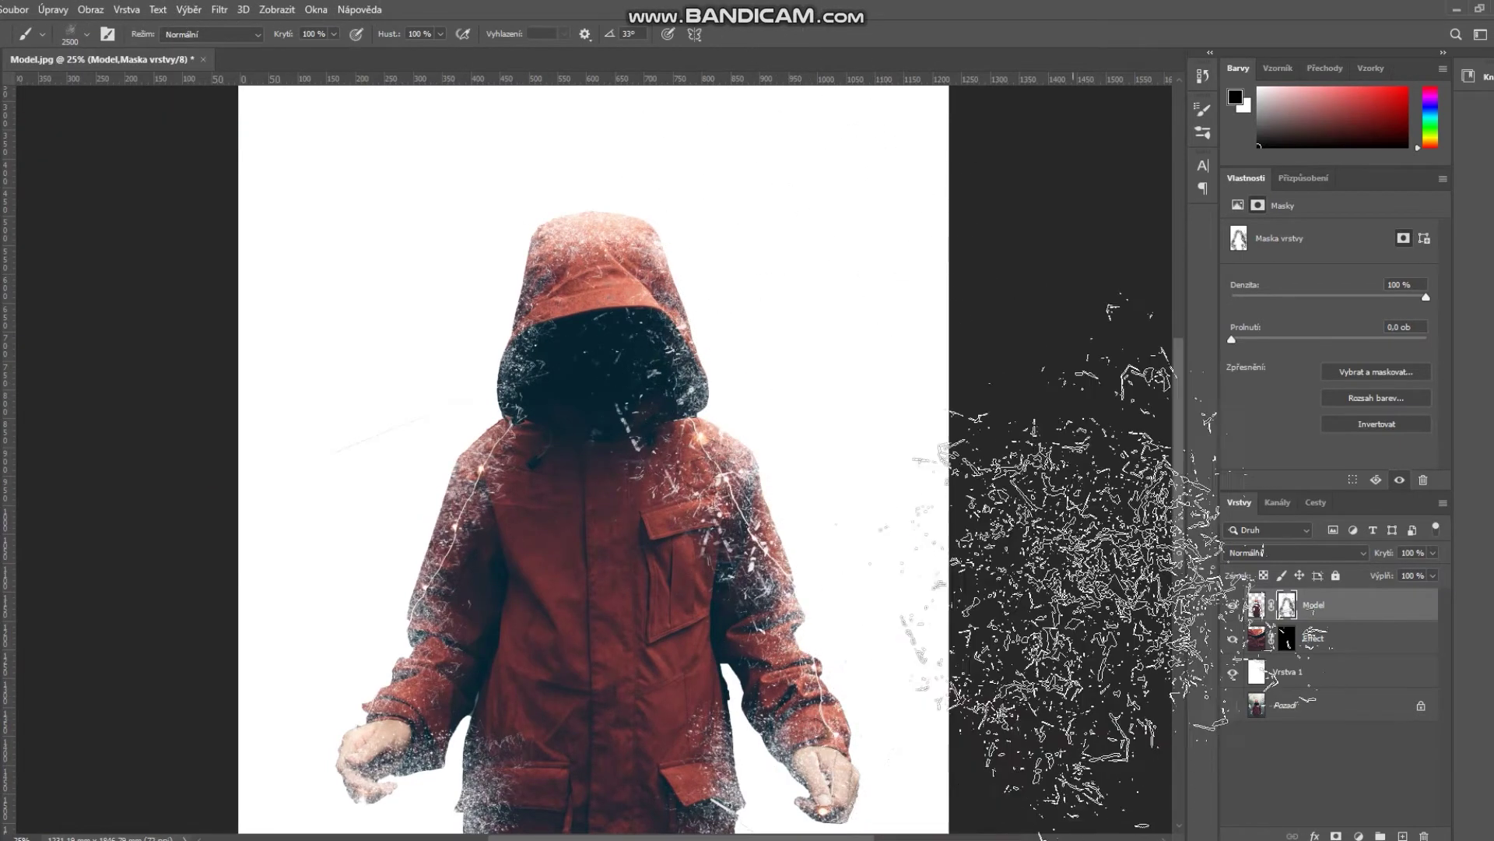
Continue masking bg 1 shards over the lower coat and its hem on the image's right.
scroll(895, 684, "down", 3)
scroll(919, 677, "down", 1)
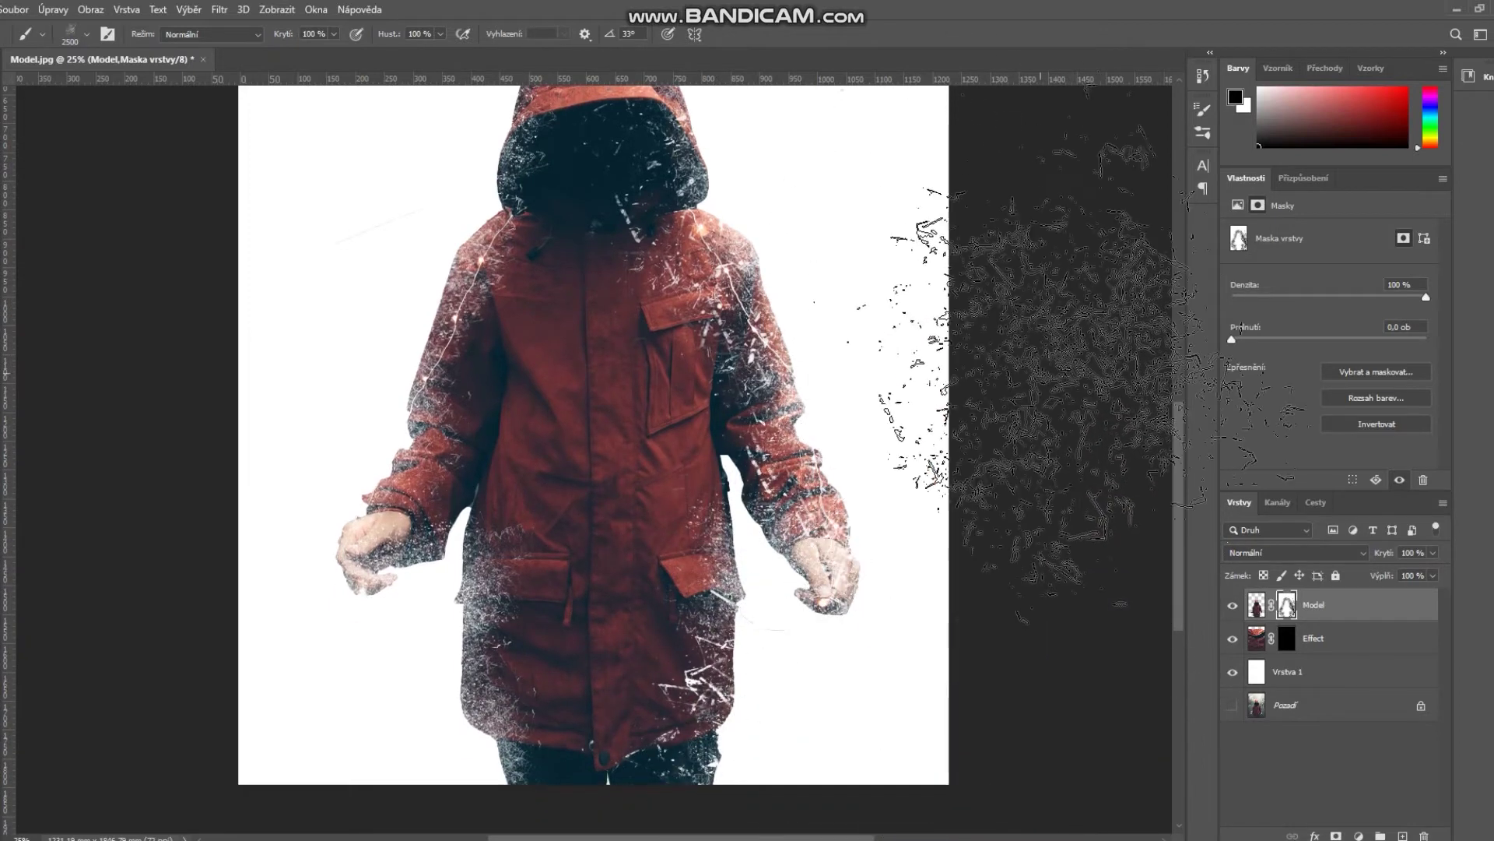
scroll(918, 467, "up", 1)
Rotate the bg 1 brush to -81° and mask shards across the hood, the sleeve on the image's right and the lower coat on the image's left.
left_click(86, 35)
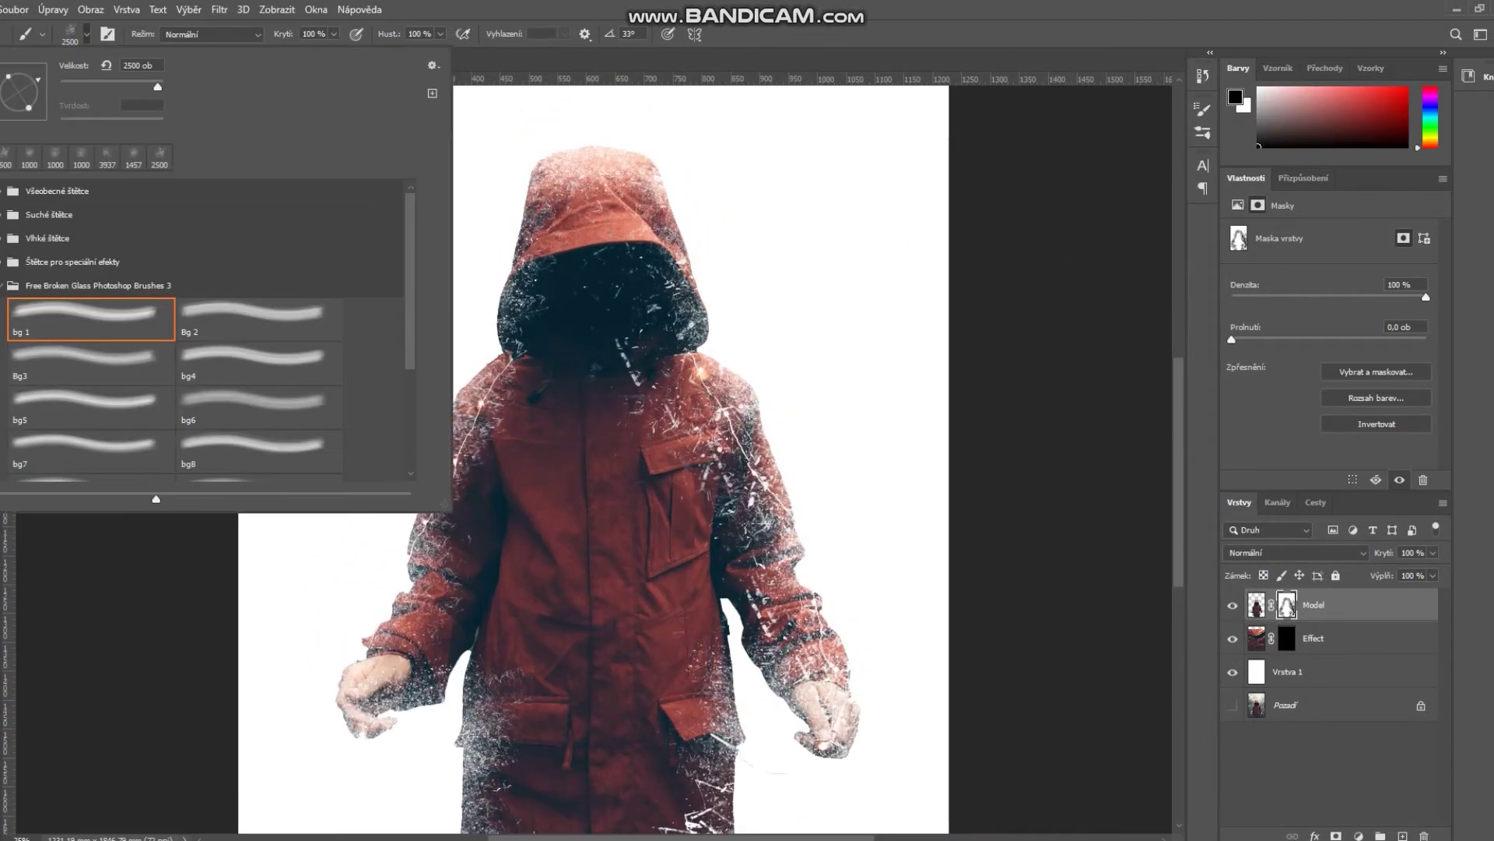
left_click(932, 406)
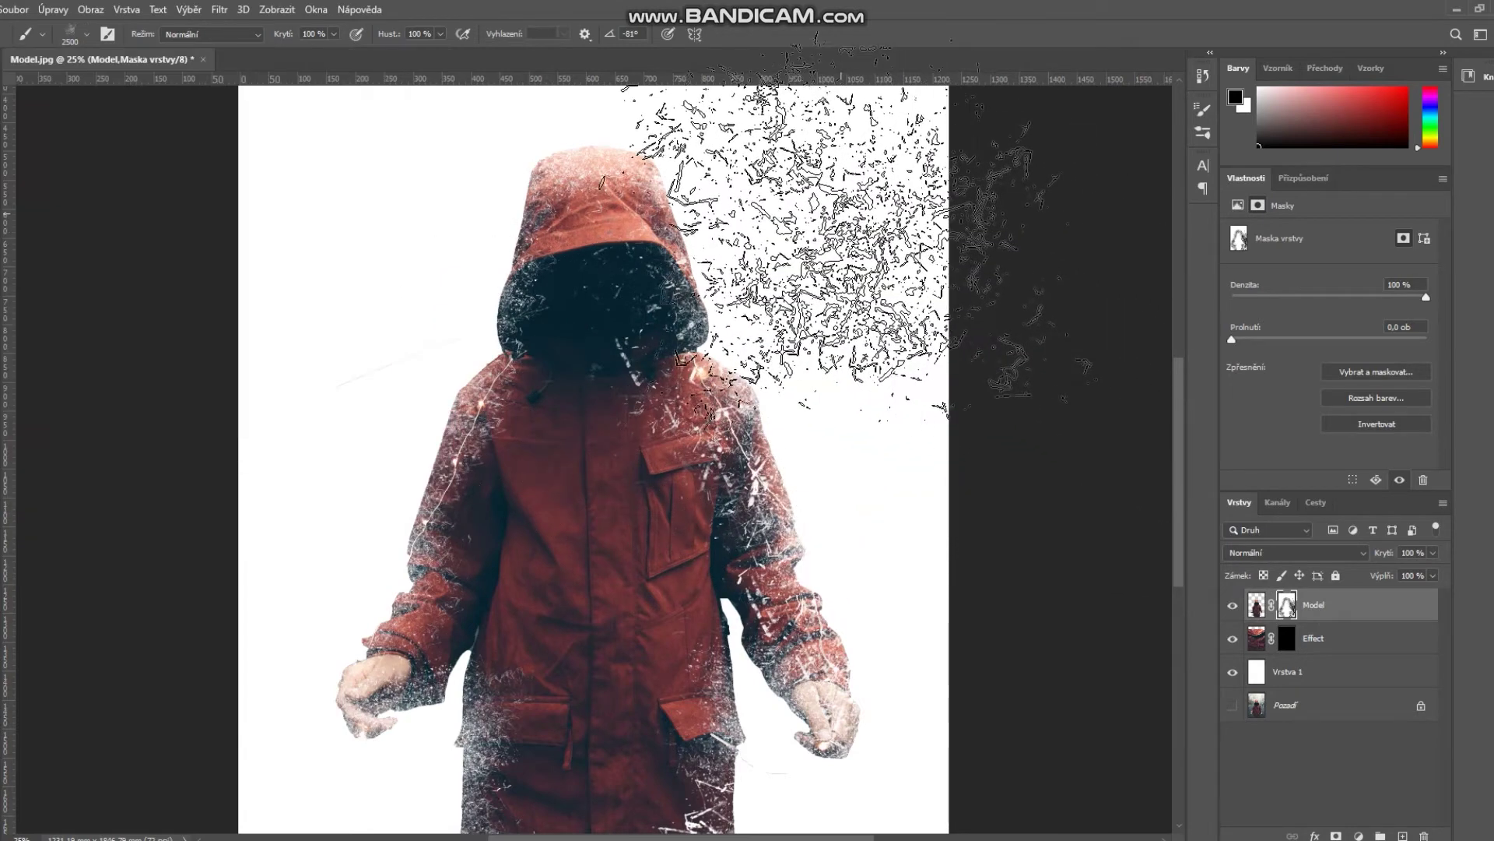
left_click(840, 210)
scroll(778, 218, "up", 3)
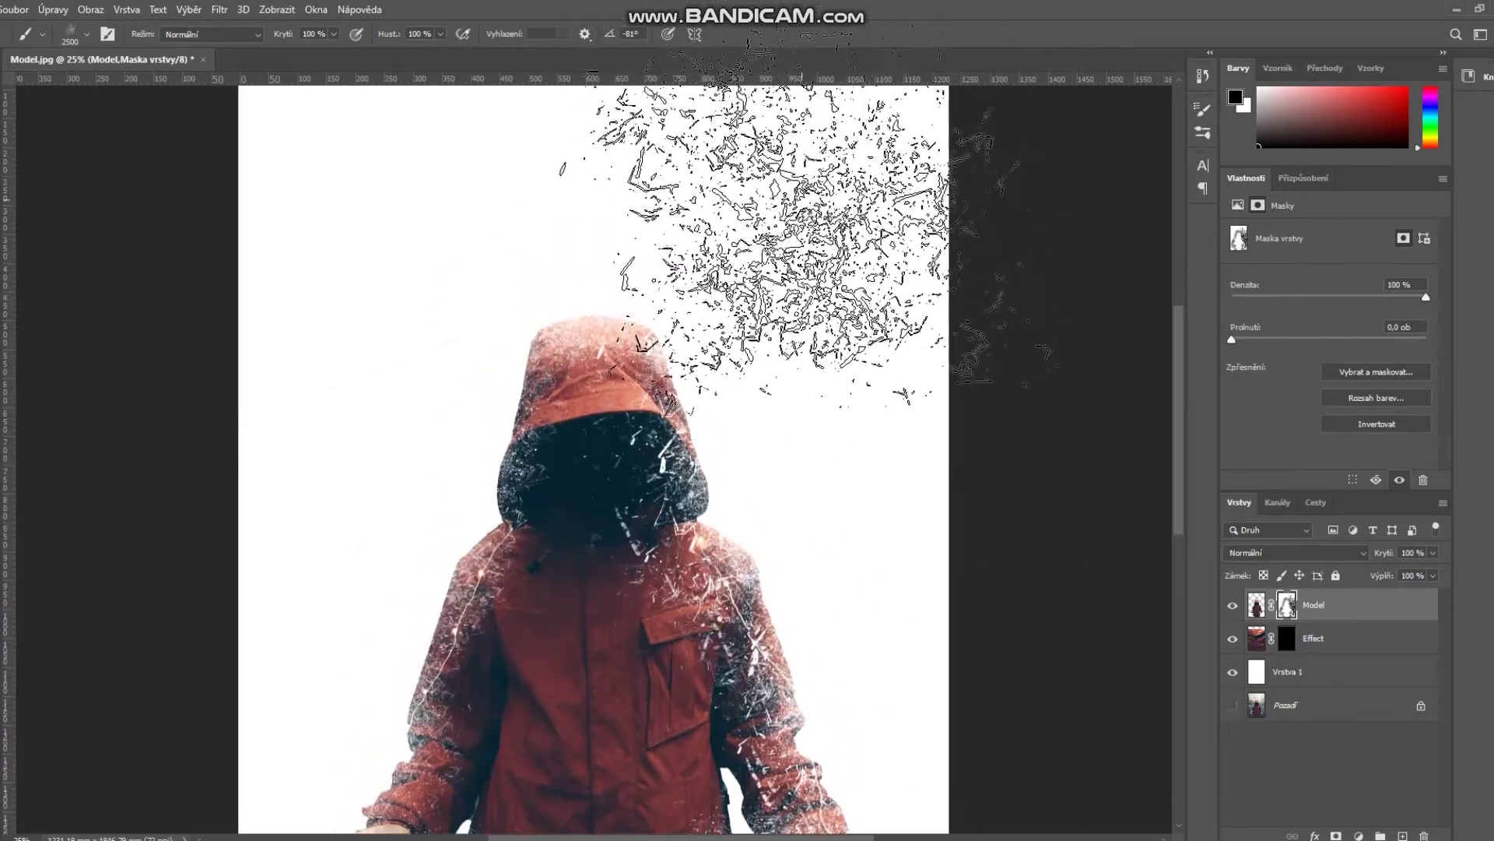
scroll(801, 264, "down", 6)
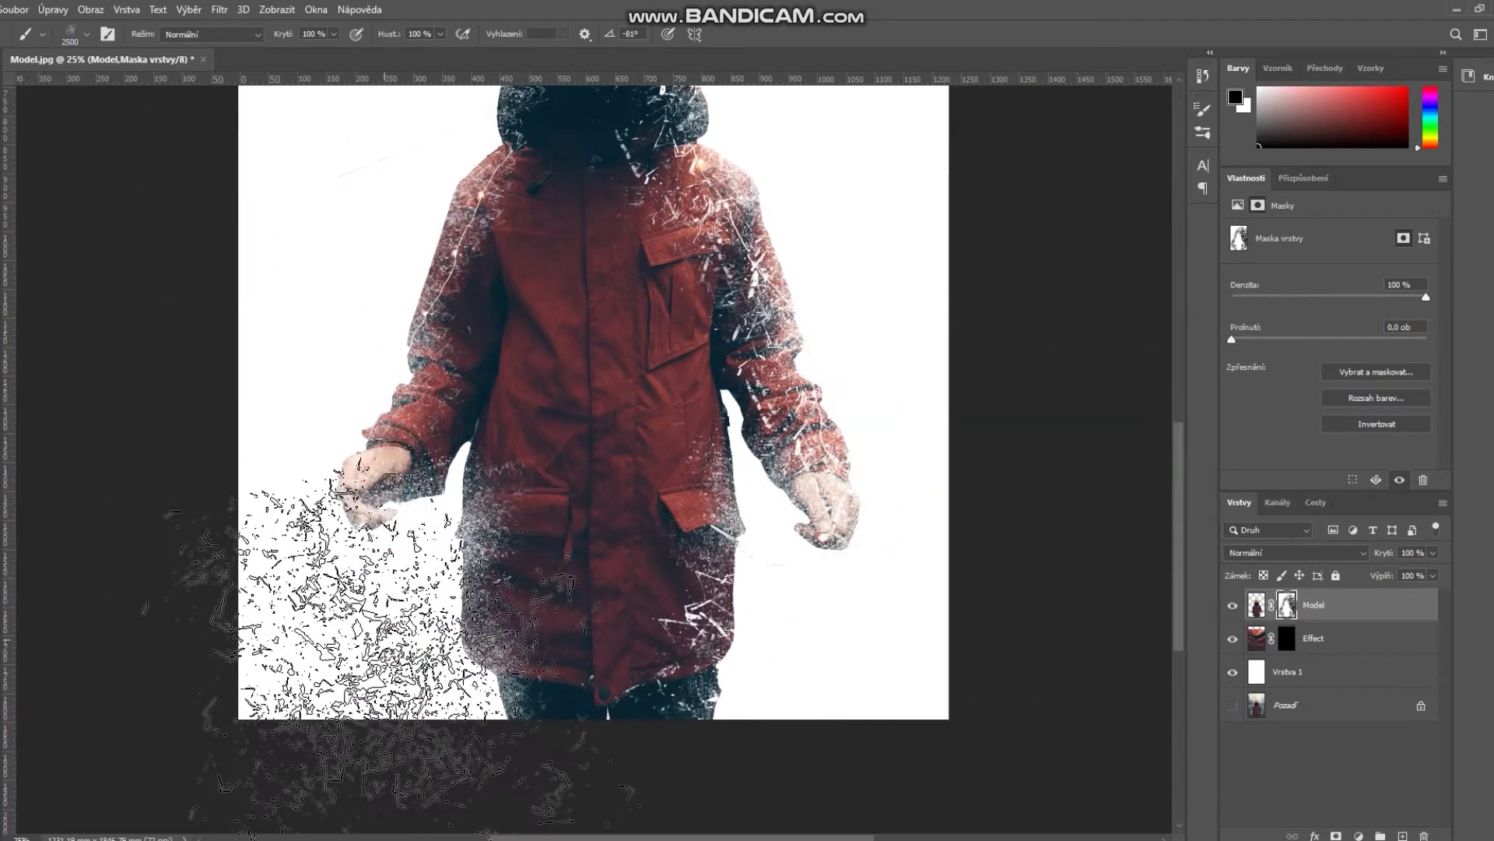
scroll(513, 319, "up", 1)
scroll(350, 405, "down", 1)
scroll(156, 435, "up", 2)
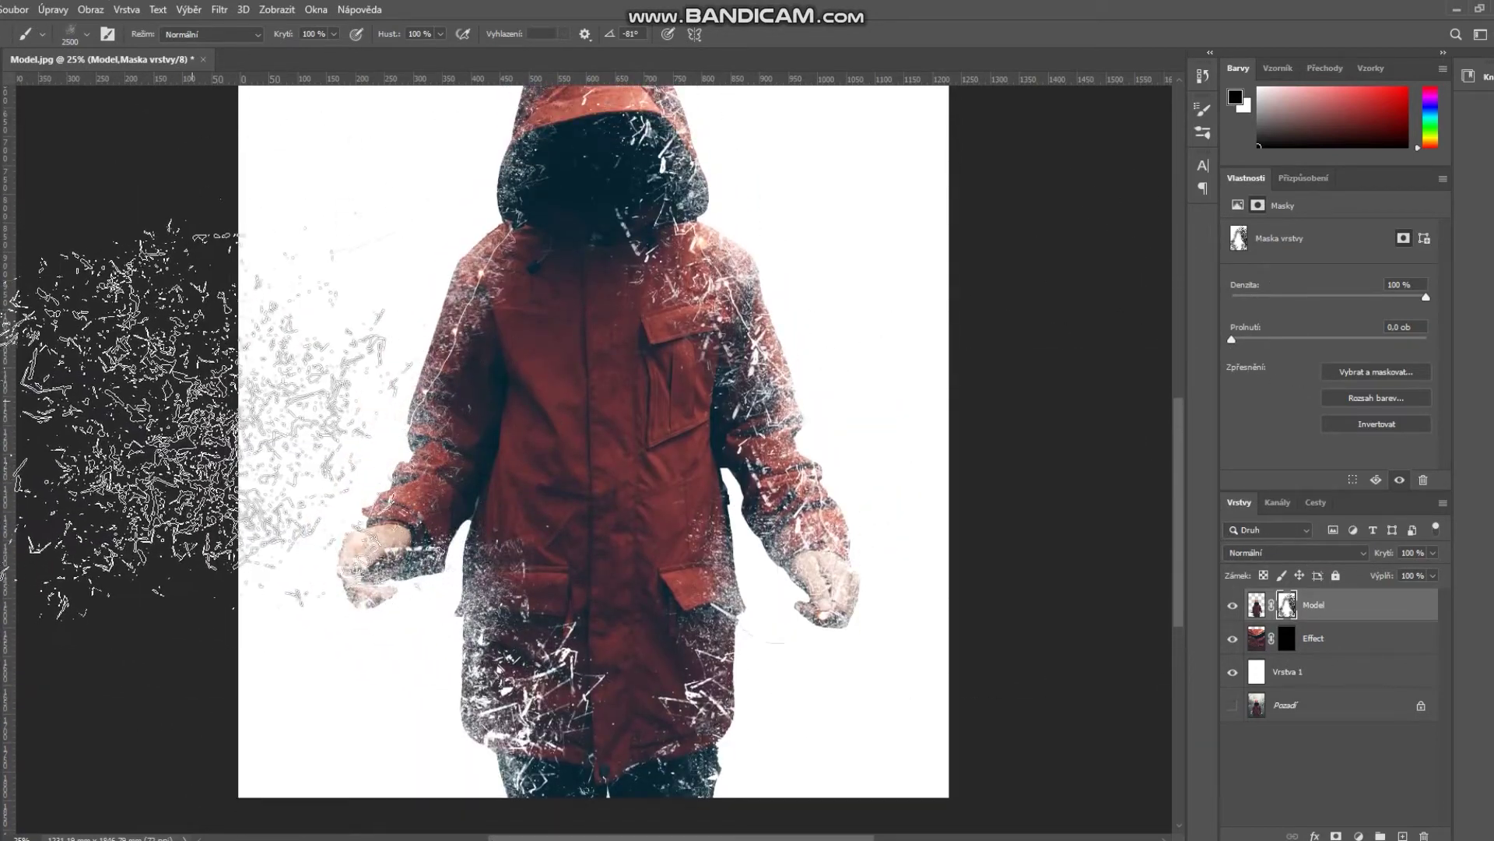
Rotate the bg 1 brush to 156° and mask shards over the hood and the shoulder, sleeve and hand on the image's left.
left_click(87, 34)
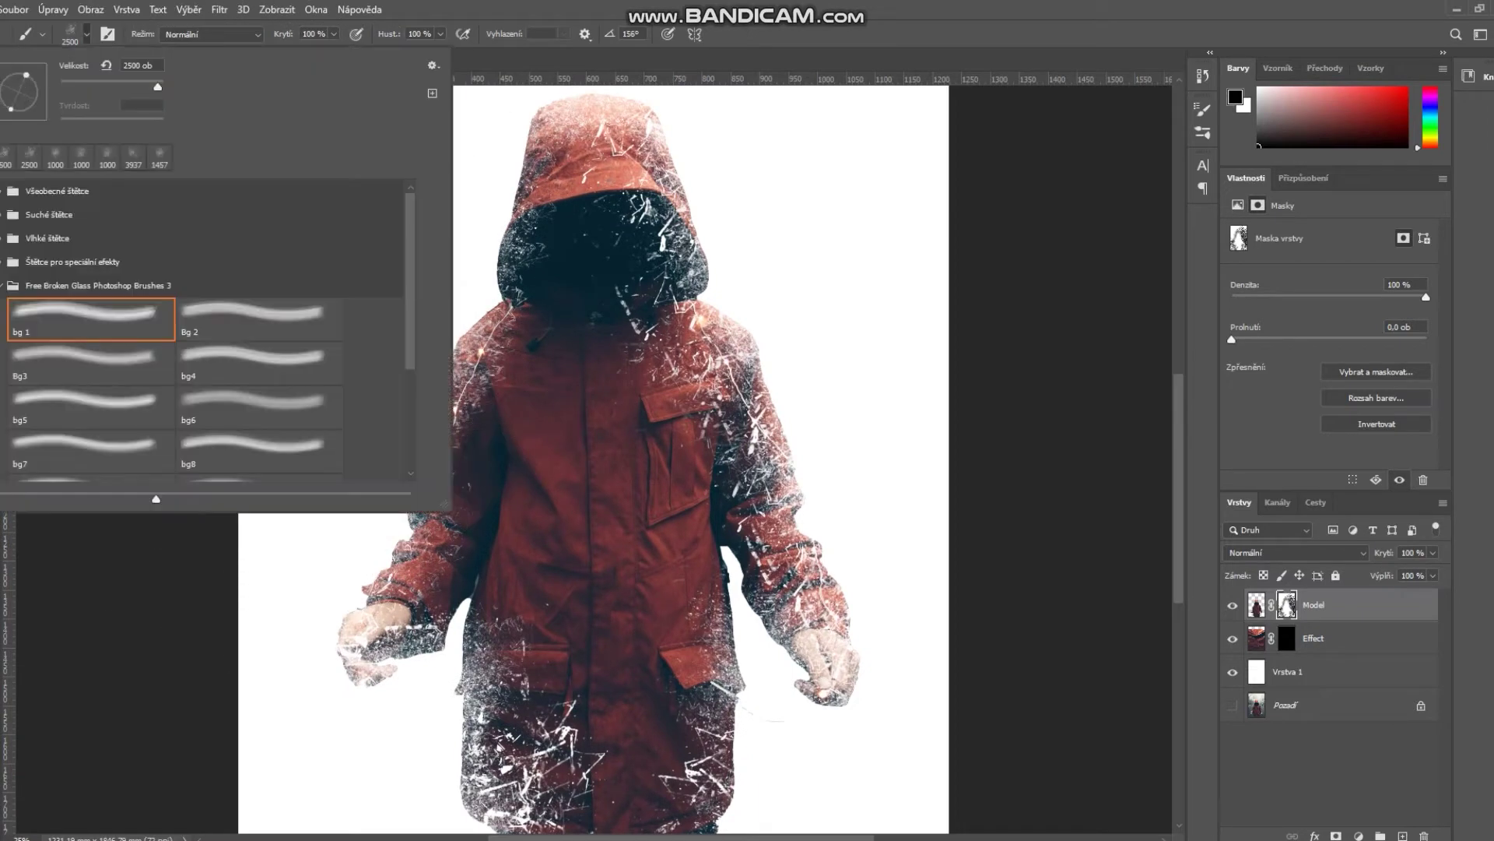
key("Return")
left_click(279, 471)
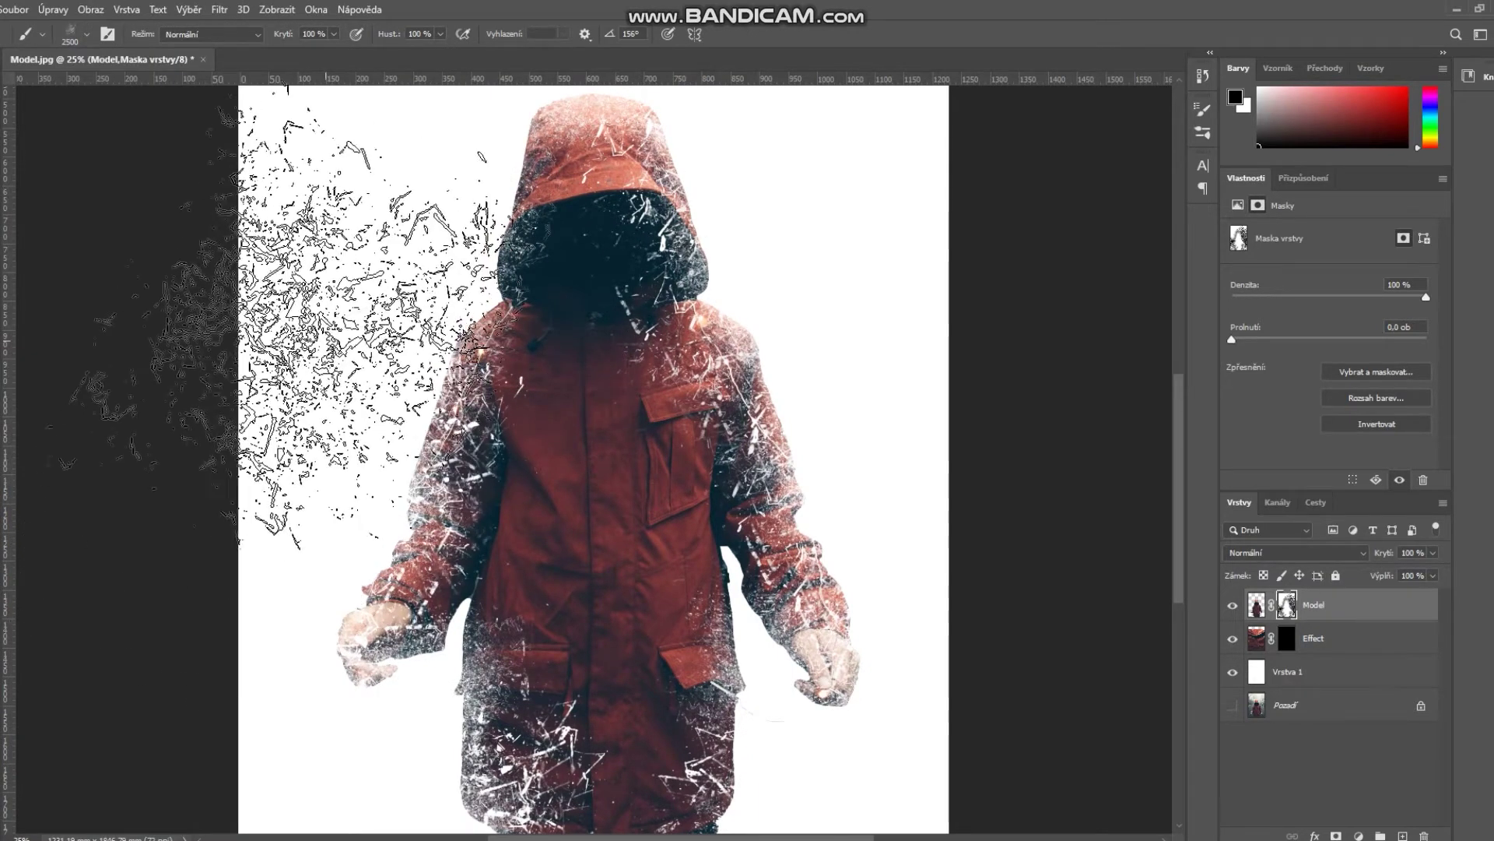
scroll(296, 315, "up", 3)
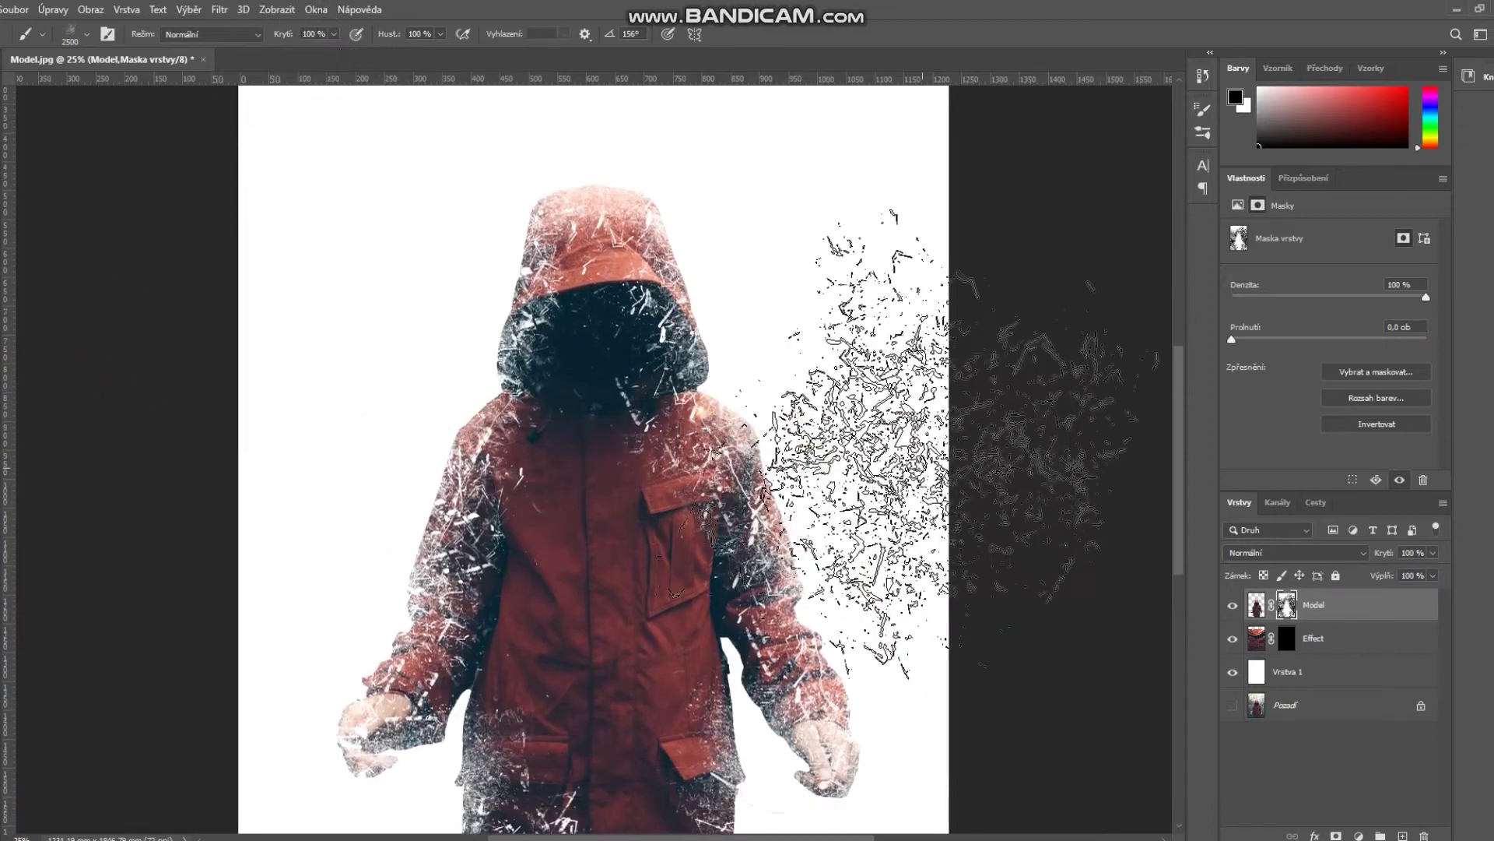
Switch to the bg5 brush at 369 px and dissolve the edges where the arms meet the coat.
scroll(284, 550, "down", 3)
left_click(87, 35)
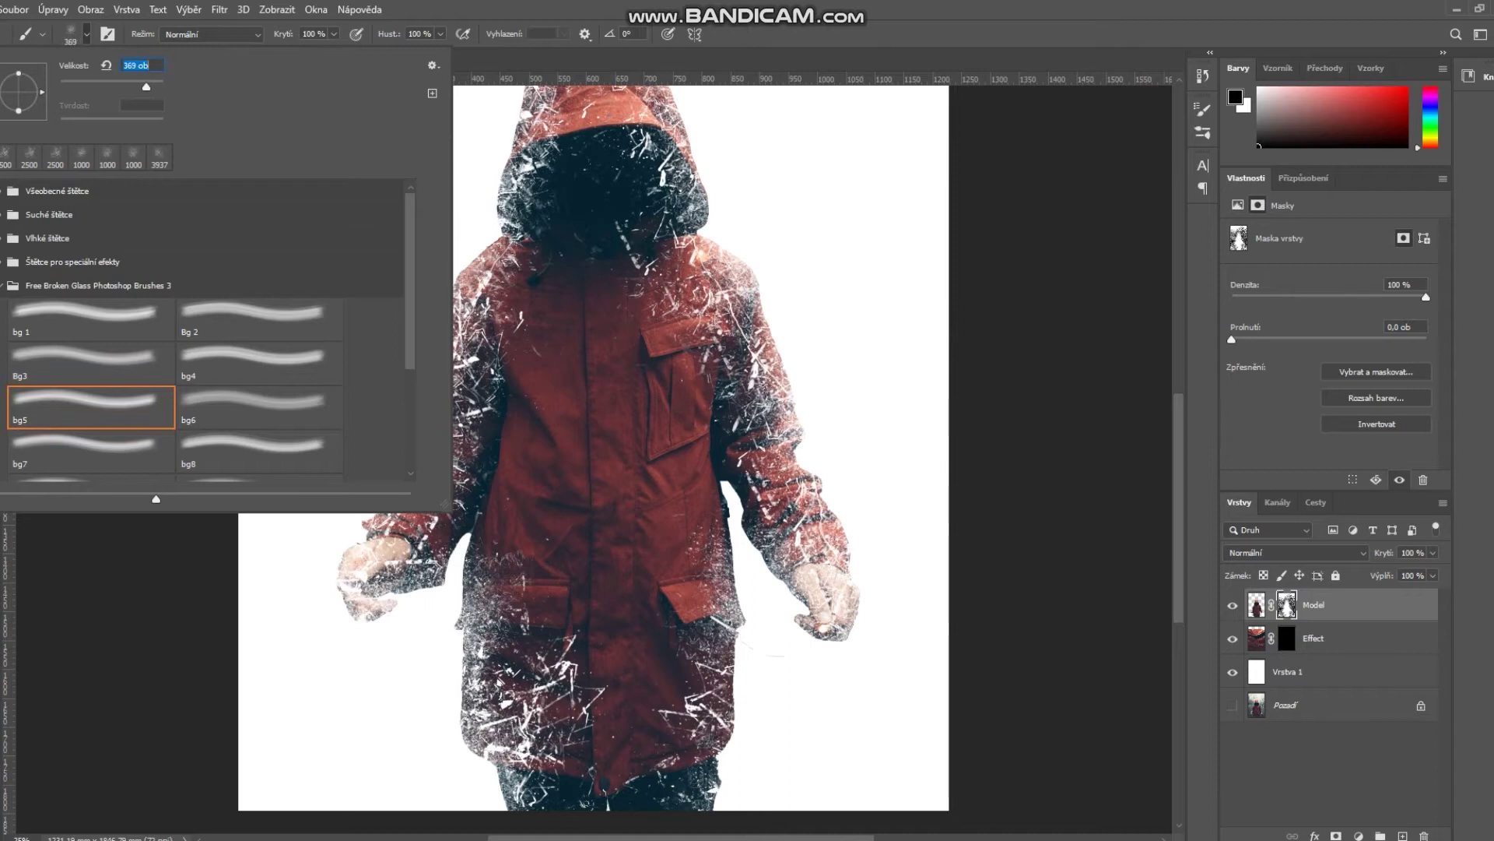
key("Return")
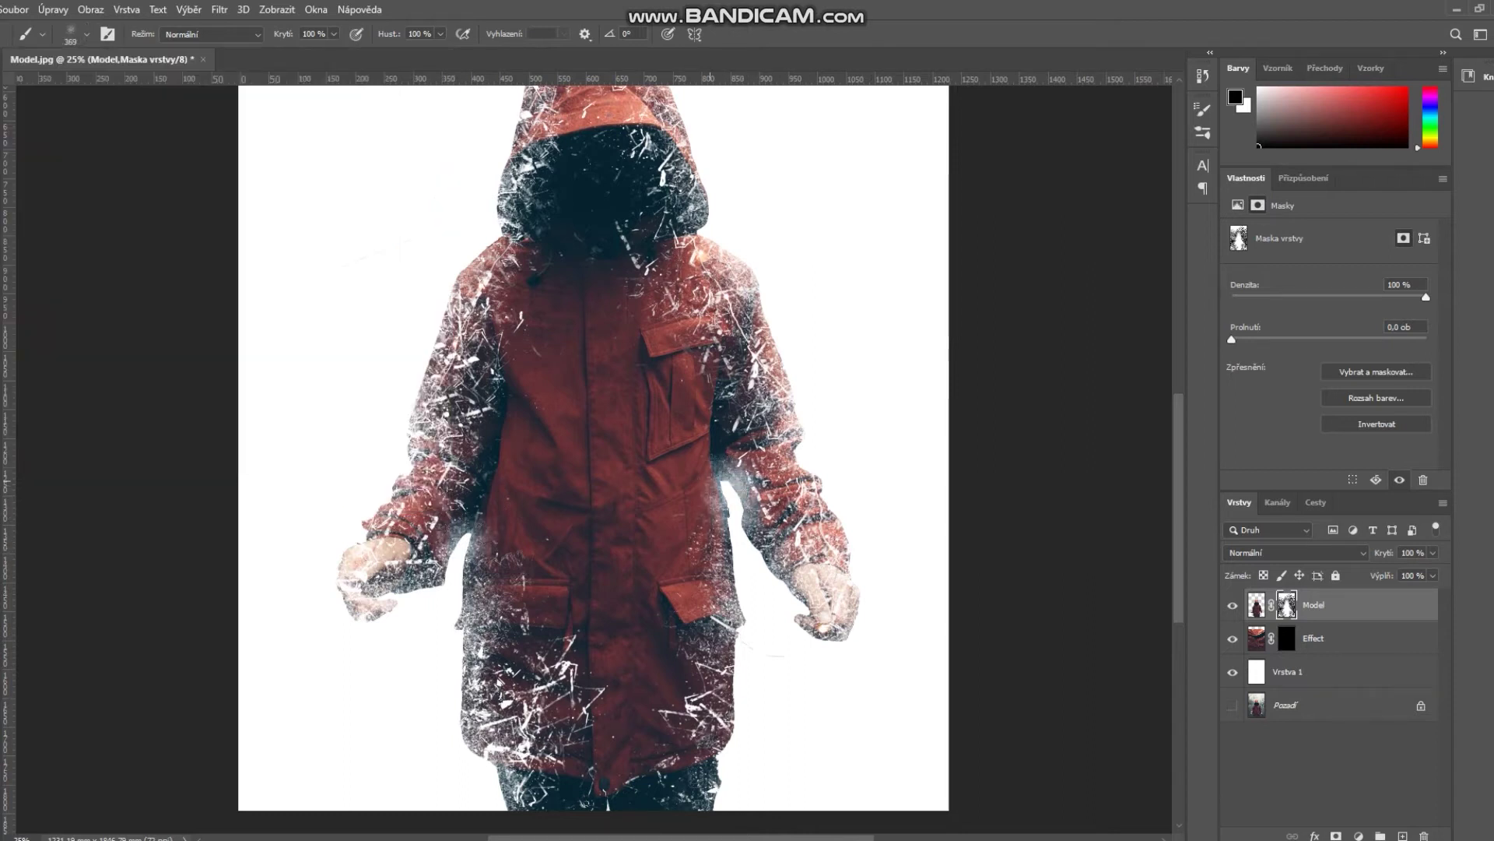
Target the Effect mask and paint white with the bg6 brush at 2500 px around the lower coat and hood.
key("ctrl+minus")
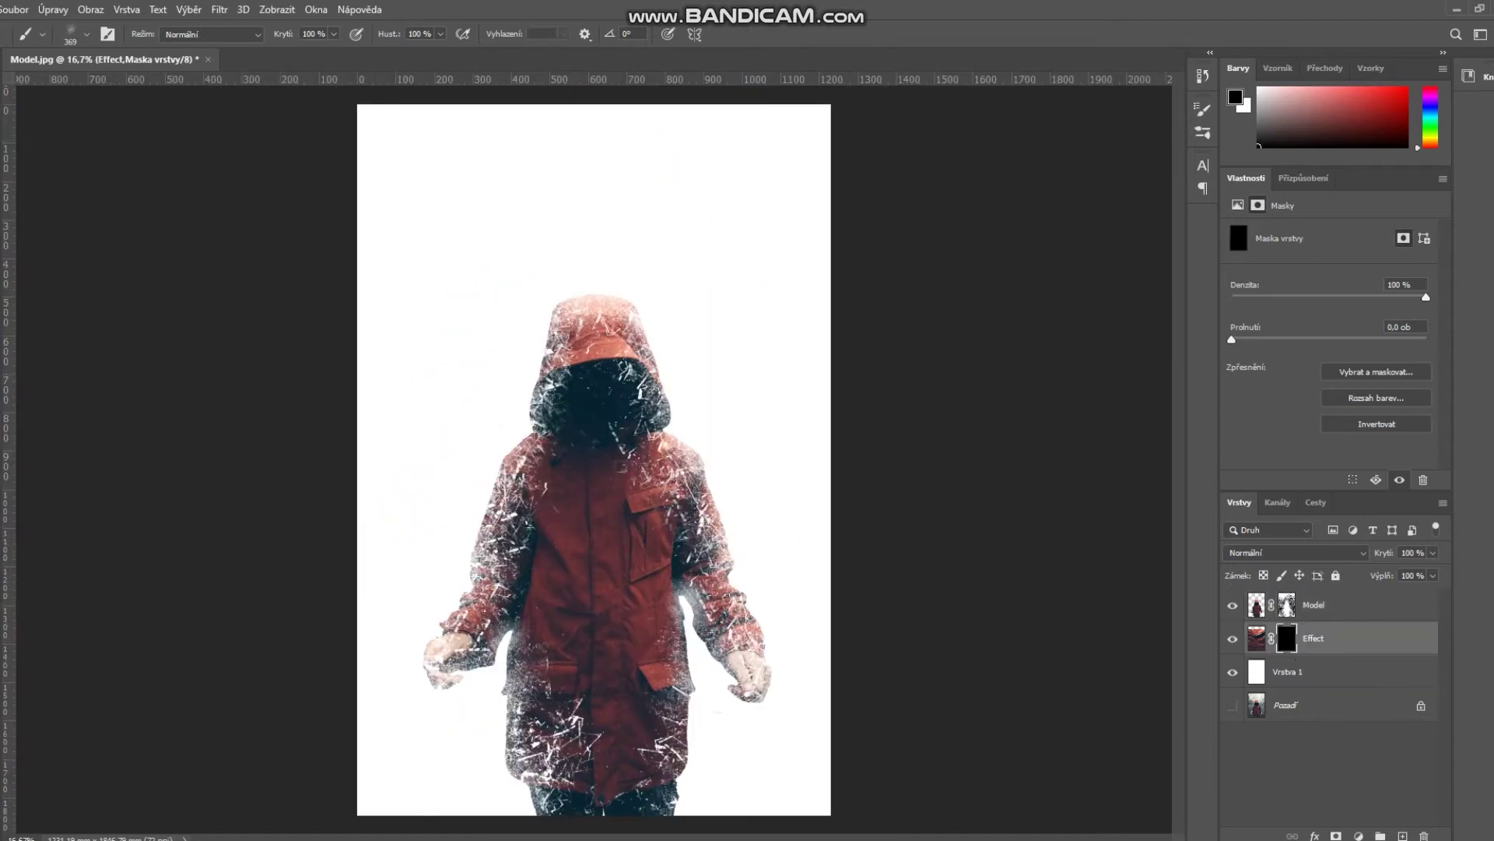
left_click(87, 34)
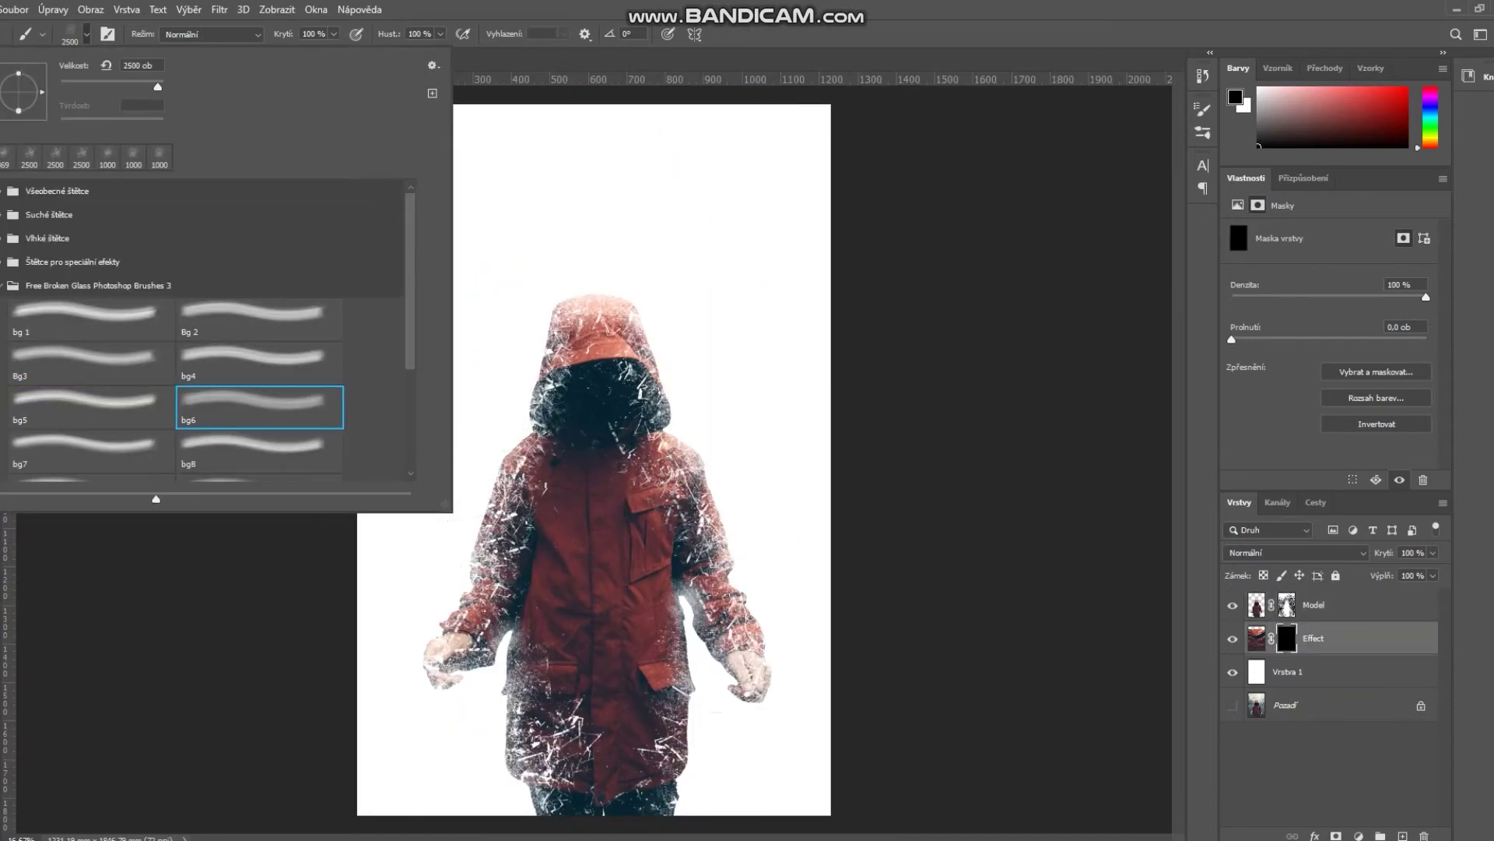
left_click(86, 34)
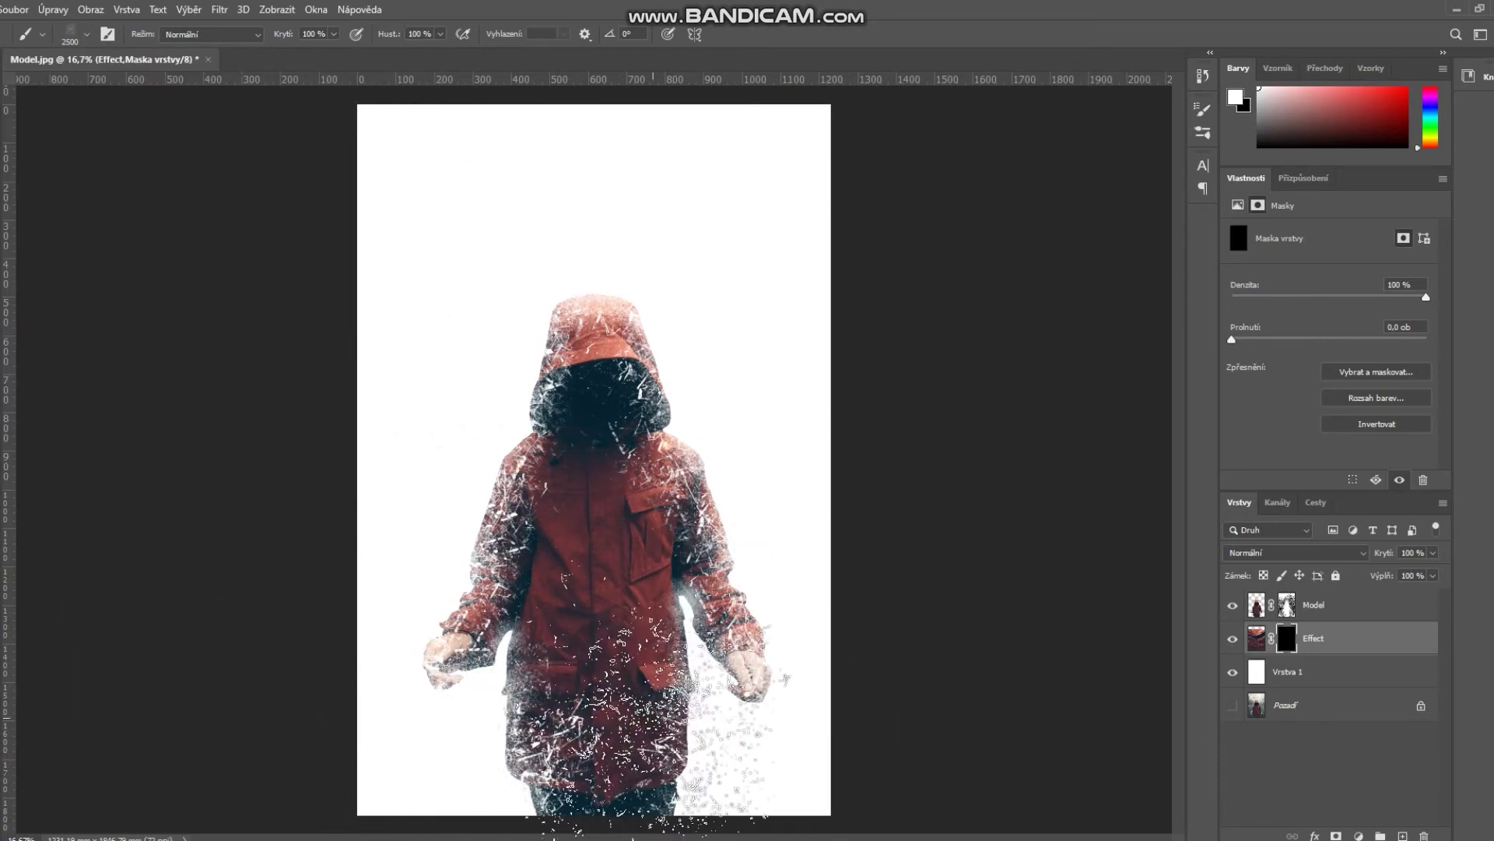
left_click(668, 732)
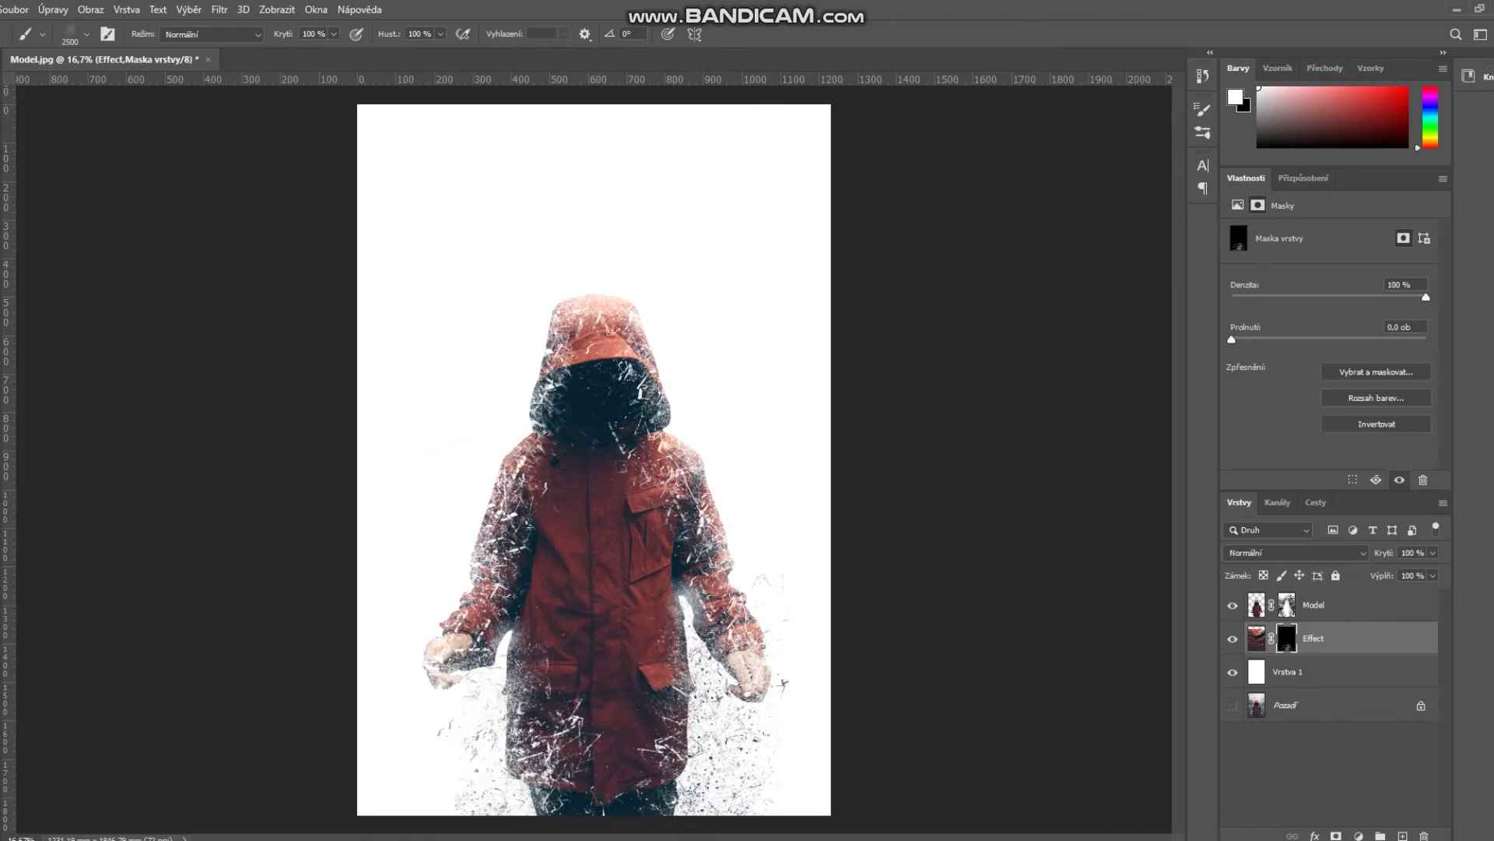
left_click(583, 265)
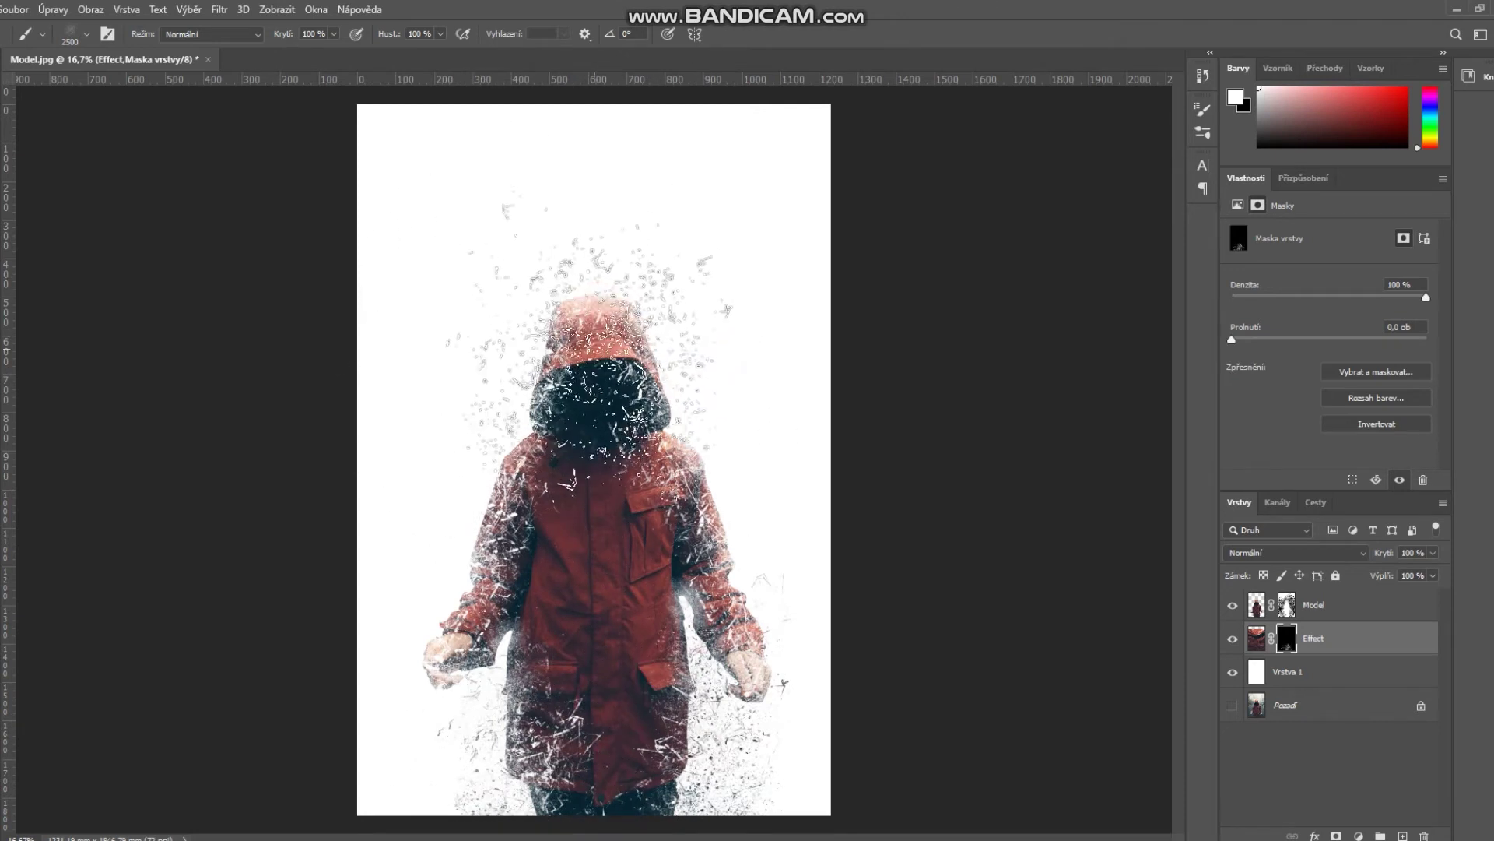
Switch to the bg8 brush at 2500 px and reveal Effect particles around the sleeves, shoulders, lower coat and hood.
left_click(78, 34)
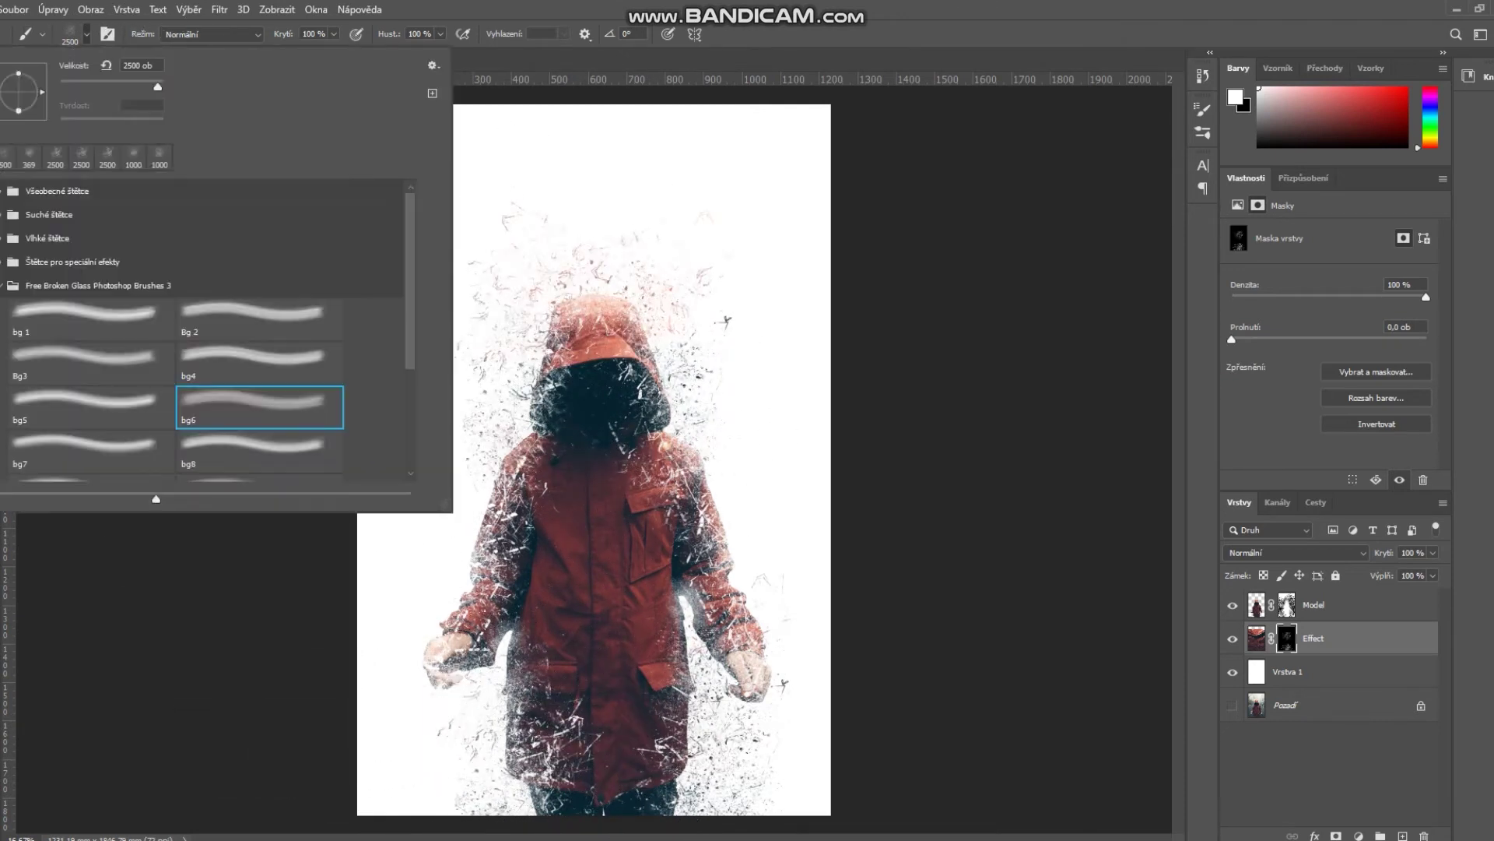
left_click(710, 767)
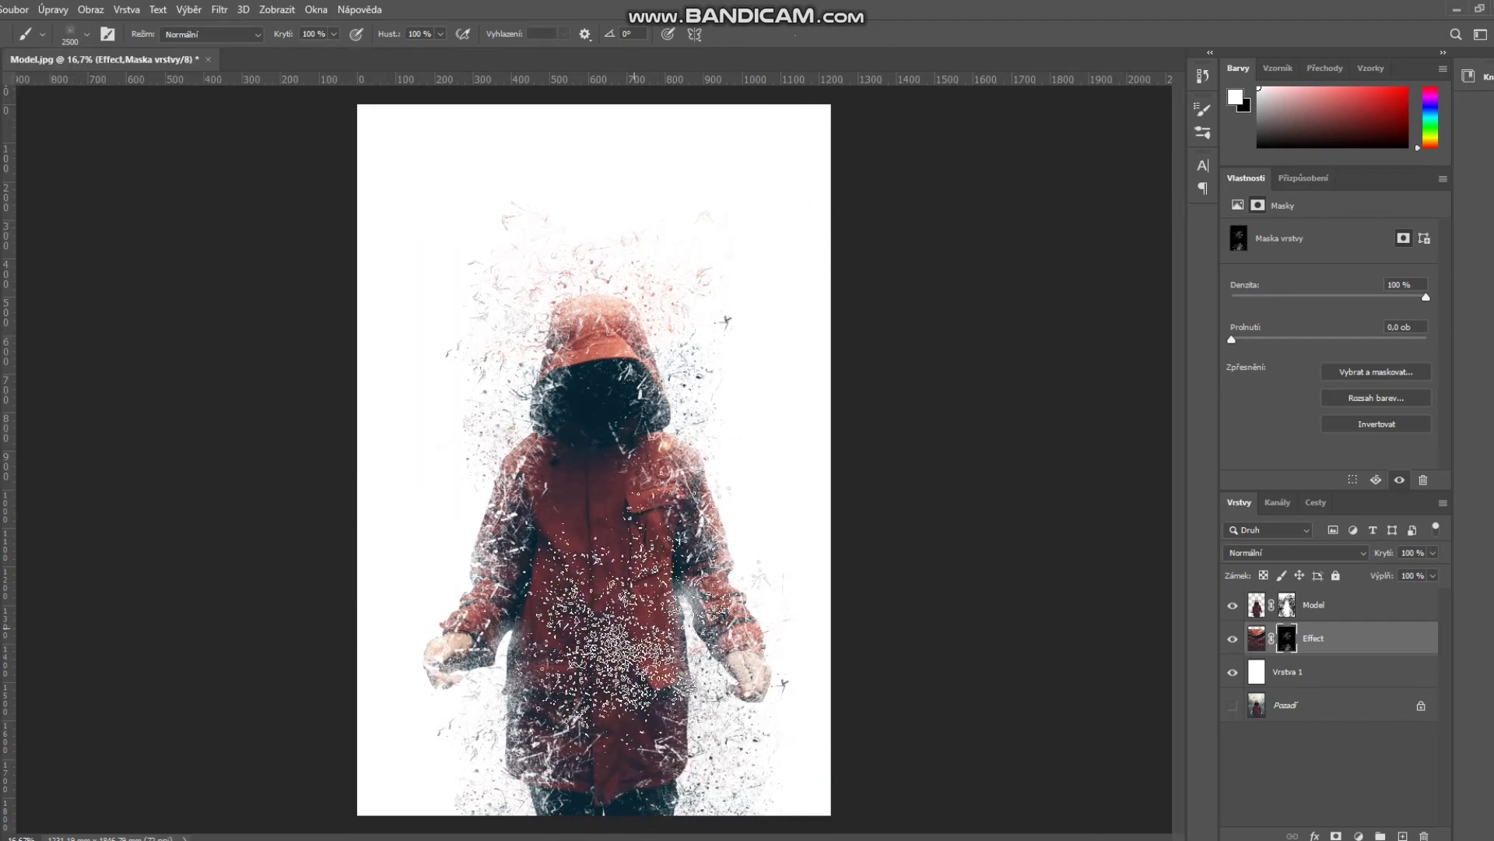
left_click(648, 557)
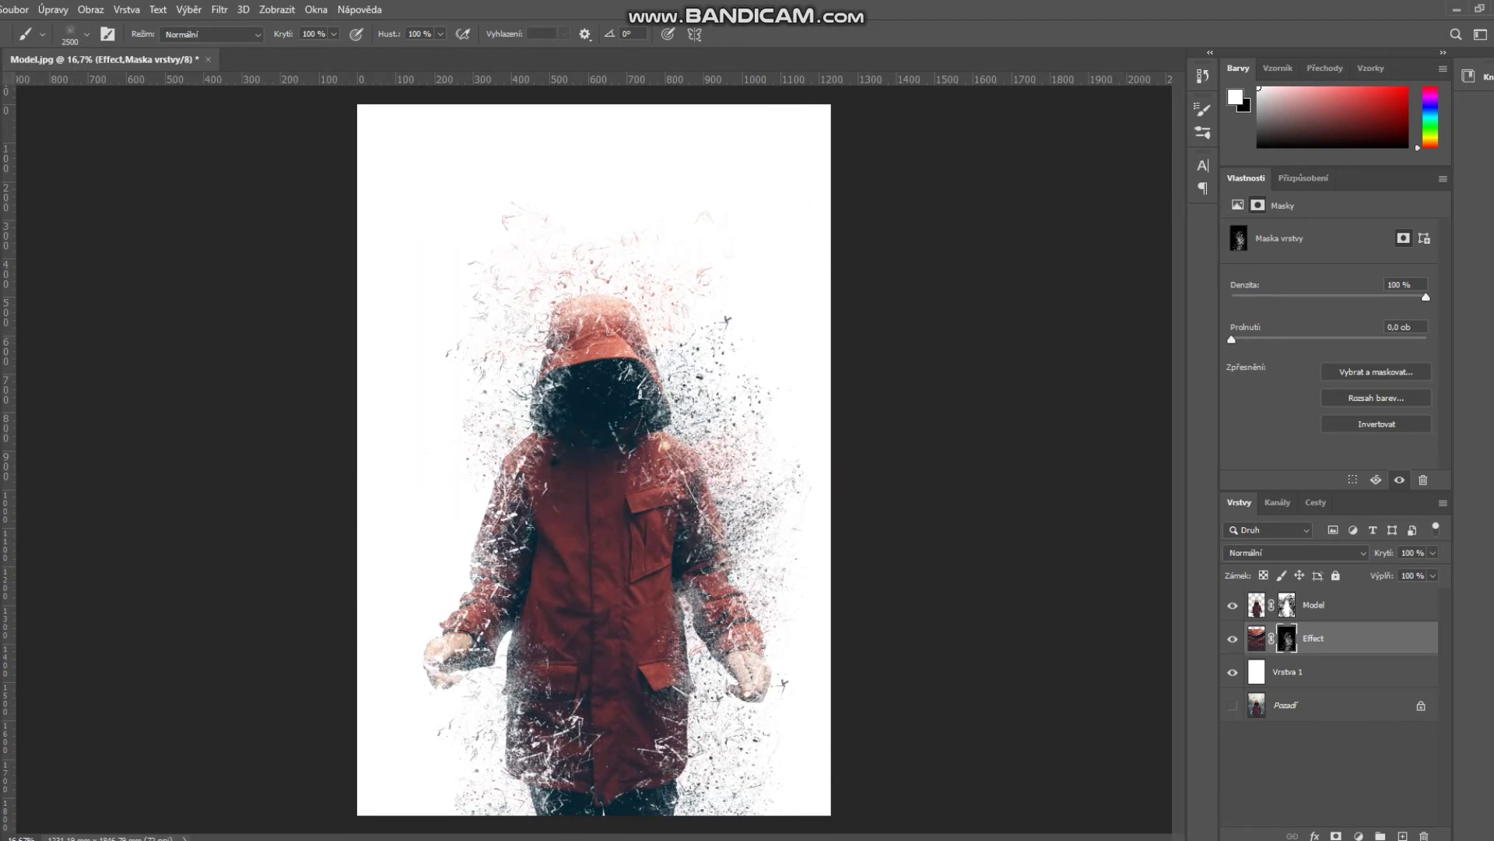
left_click(524, 592)
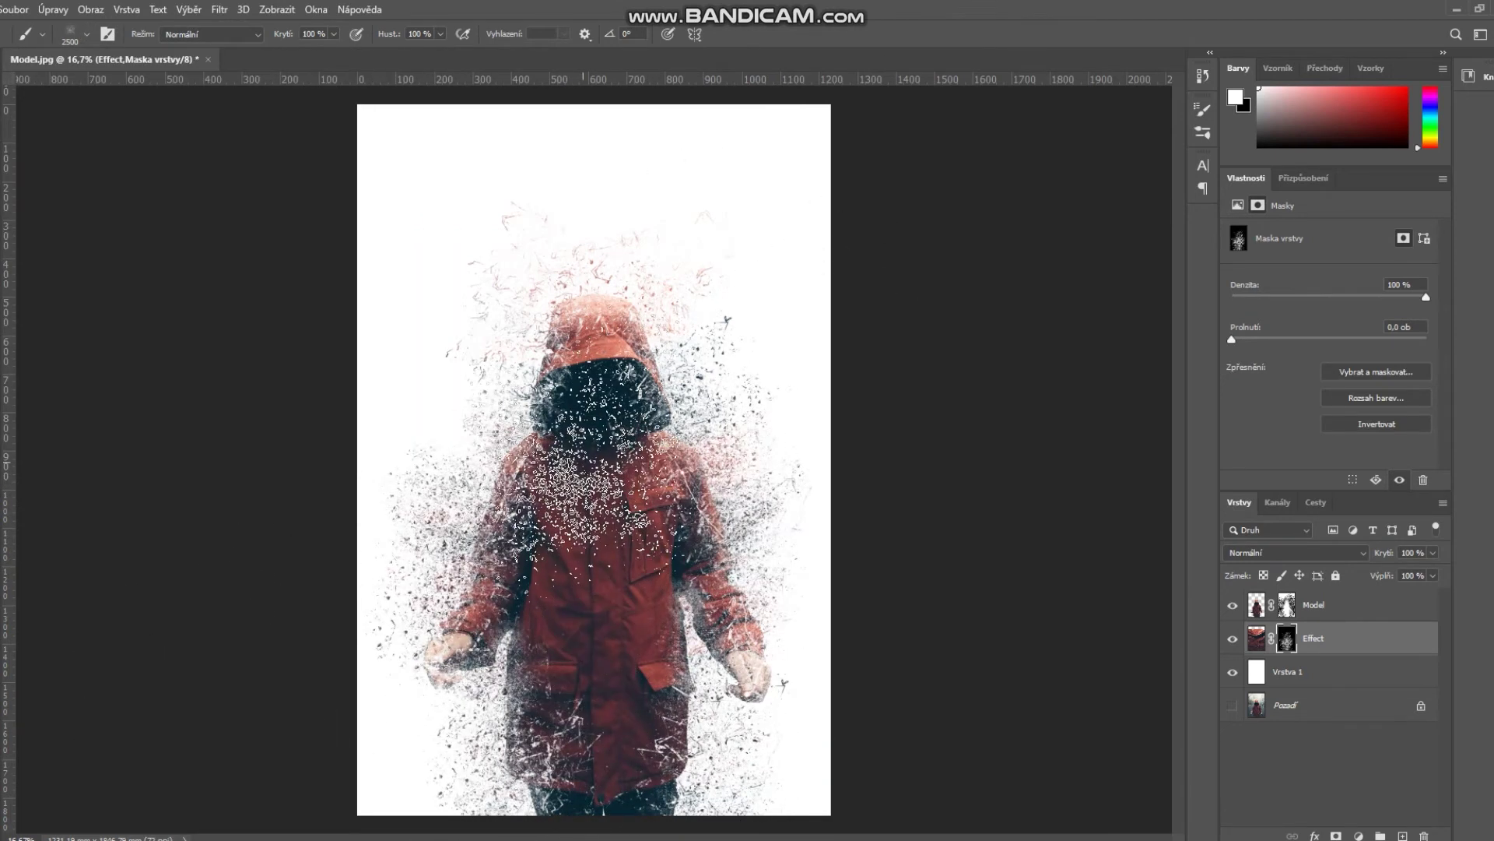
left_click(549, 453)
Choose the bg 1 brush, enlarge it to 5000 px and reveal large shards around the whole figure on the Effect mask.
left_click(86, 34)
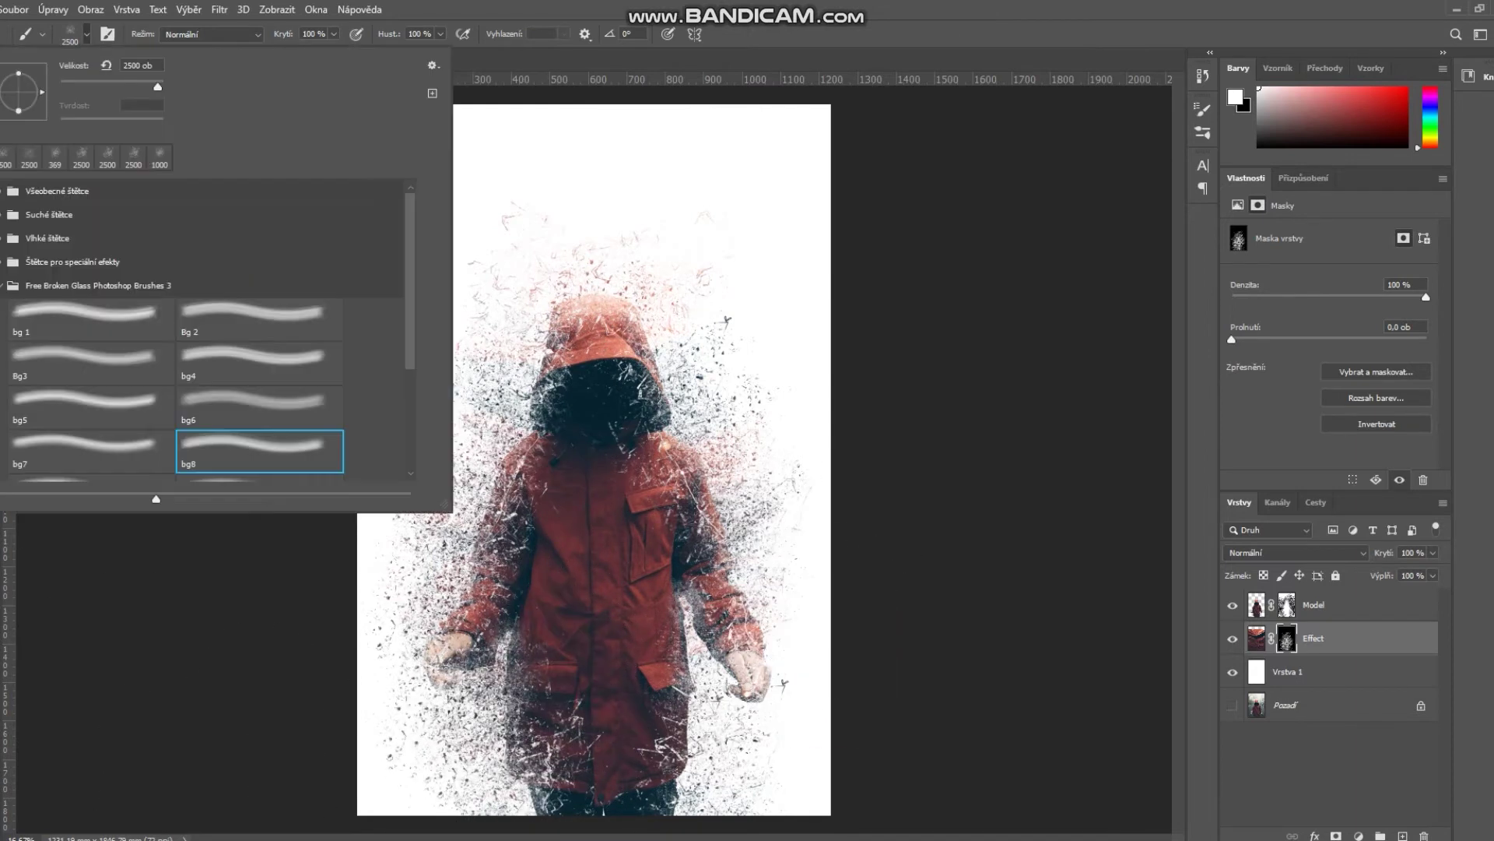
scroll(208, 331, "down", 2)
scroll(208, 331, "up", 3)
double_click(91, 319)
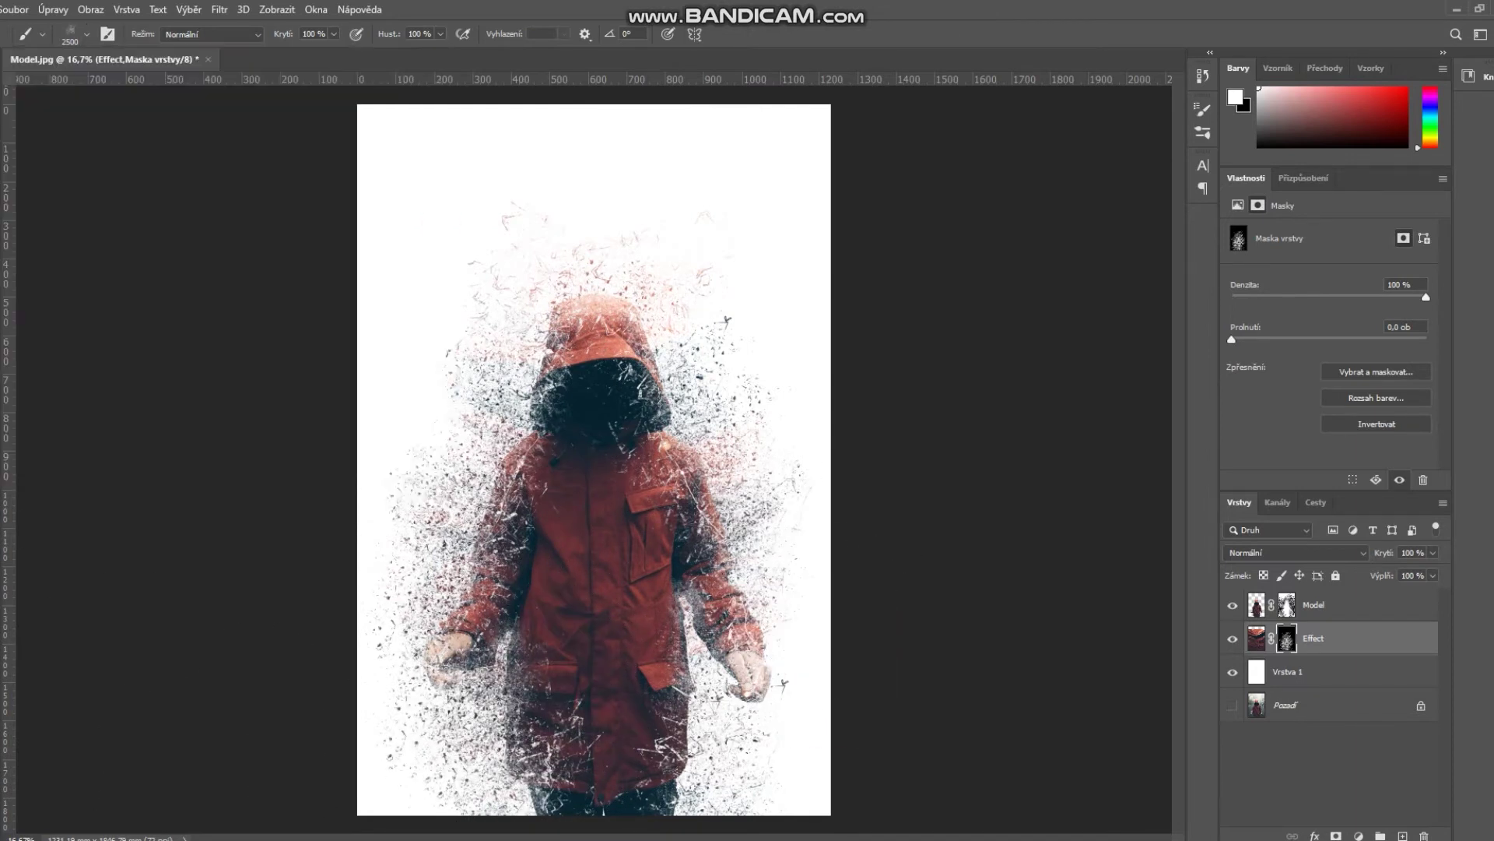
left_click(86, 34)
left_click_drag(157, 87, 163, 86)
left_click(599, 452)
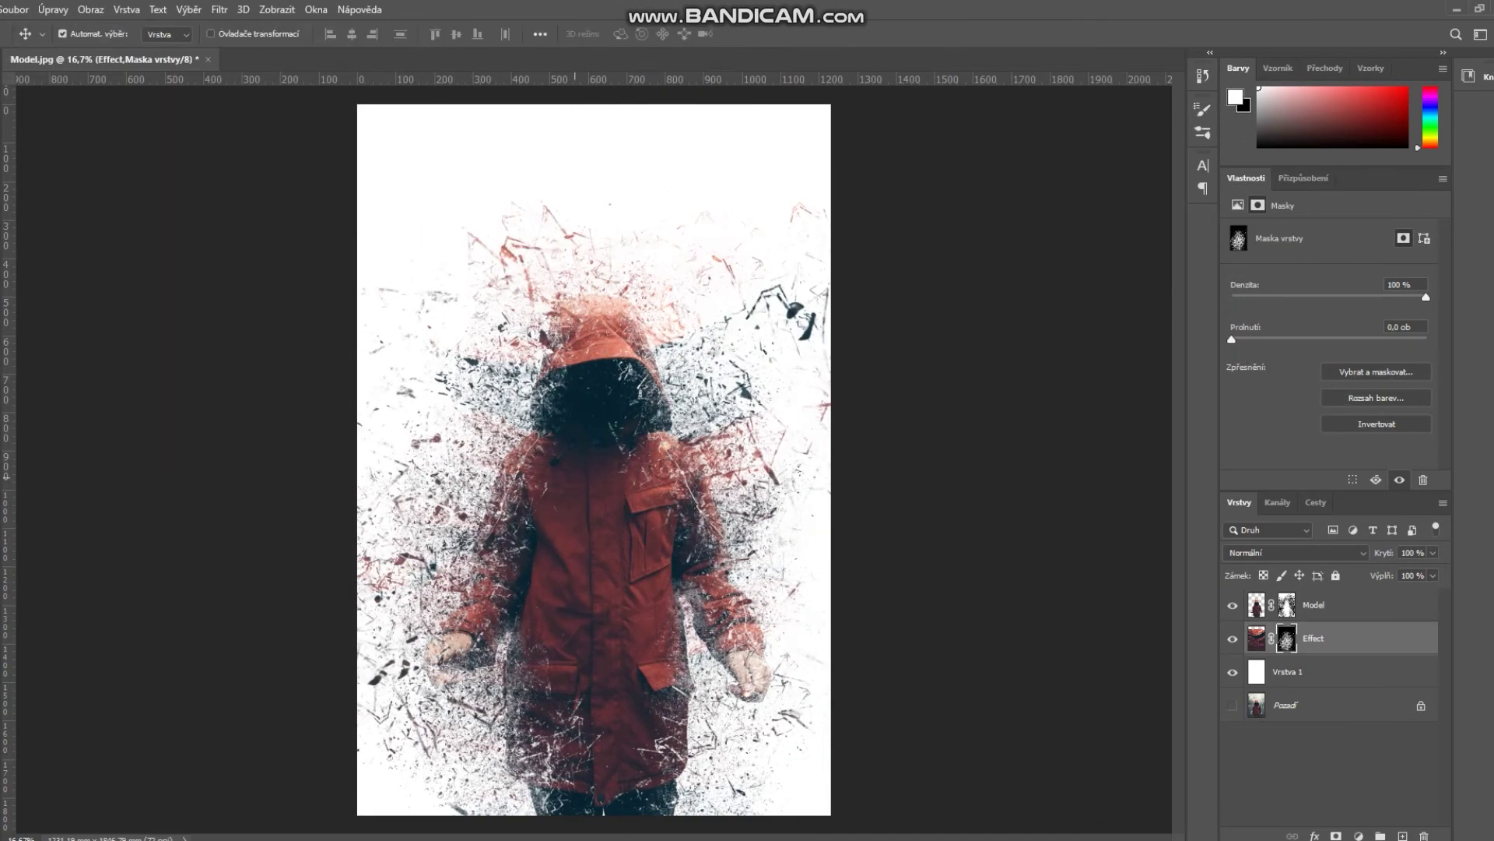
left_click(14, 9)
left_click(19, 40)
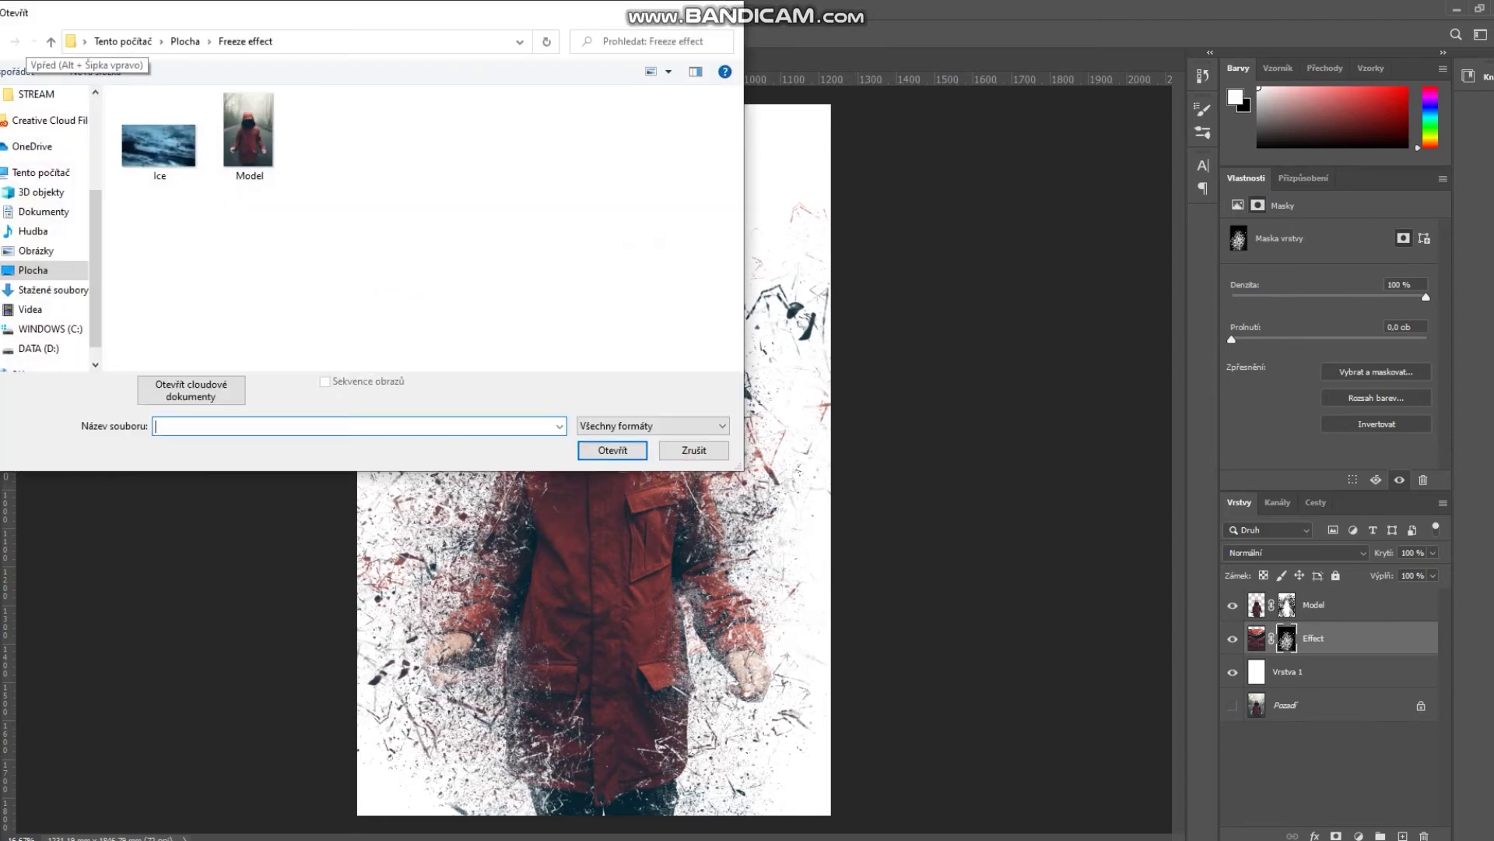
left_click(730, 12)
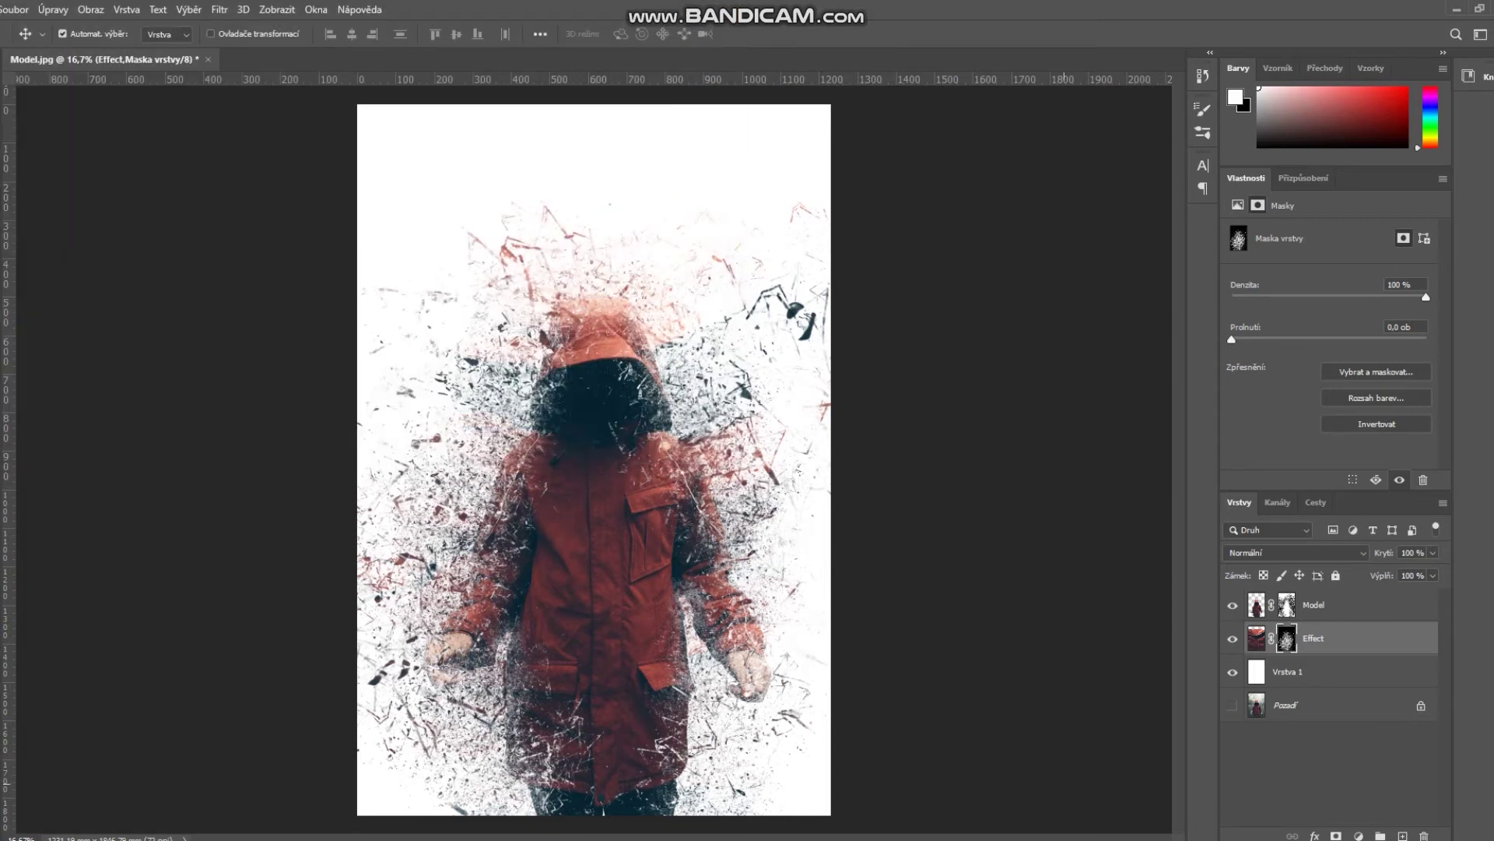
Target the Model mask and use a soft round brush at 199 px in white to restore the hood opening and upper chest.
left_click(1287, 606)
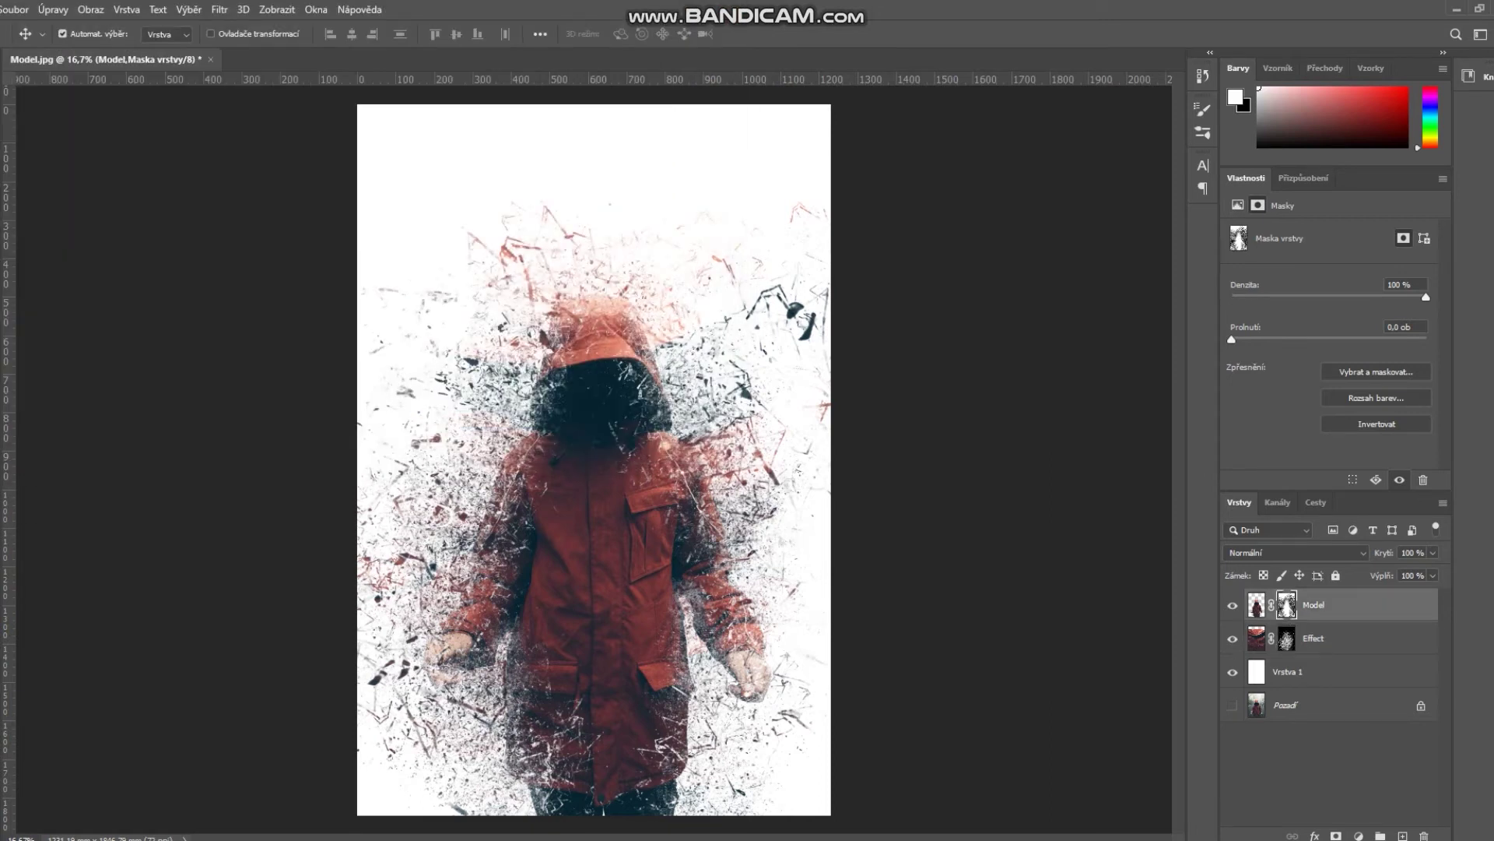
scroll(626, 380, "up", 3)
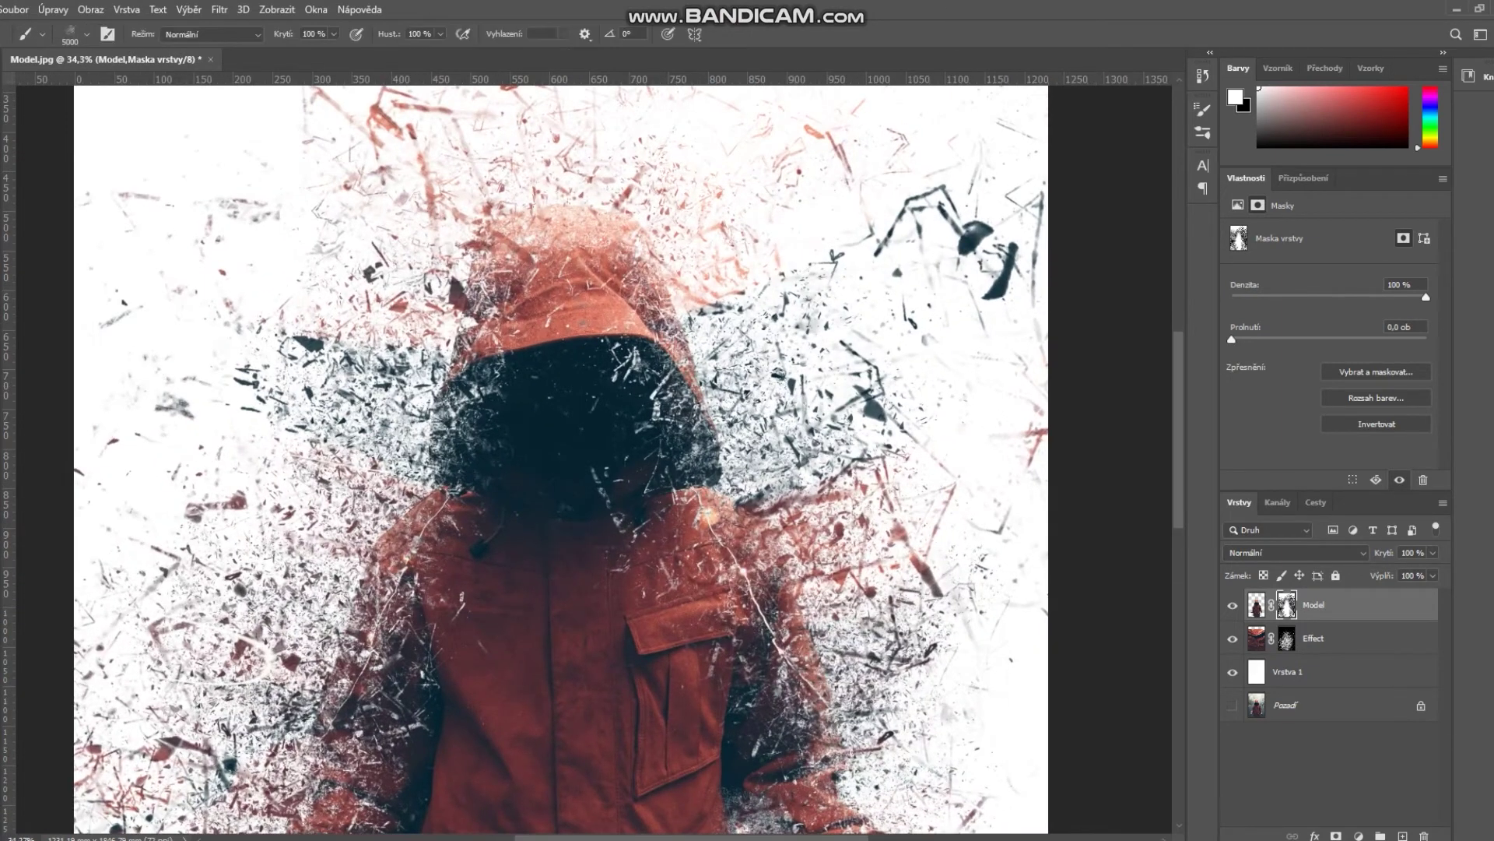
left_click(87, 35)
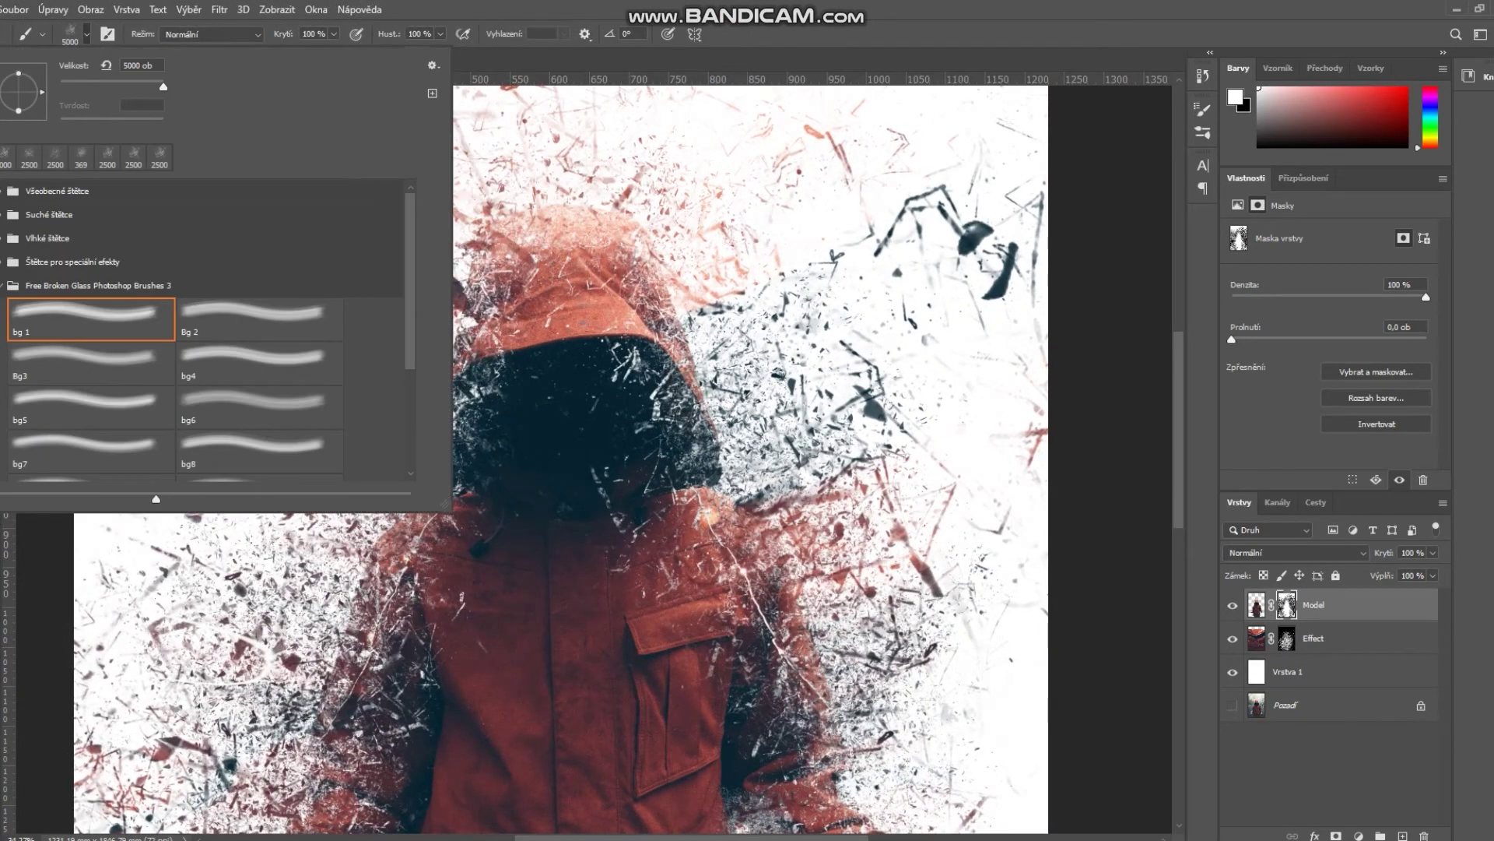
left_click(47, 284)
left_click(46, 191)
key("Return")
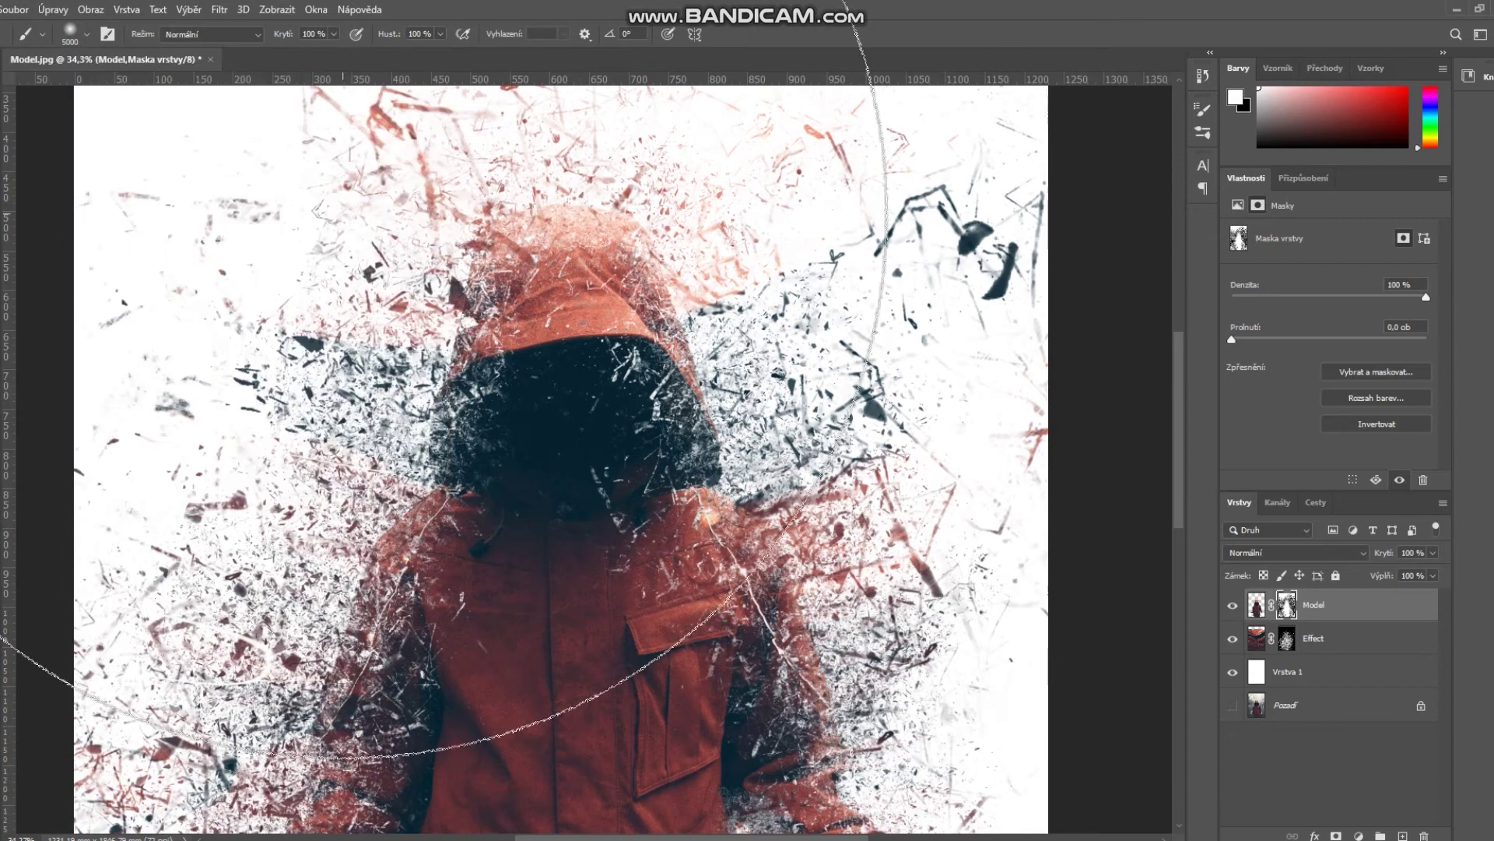
left_click(86, 35)
left_click_drag(165, 87, 159, 87)
key("Return")
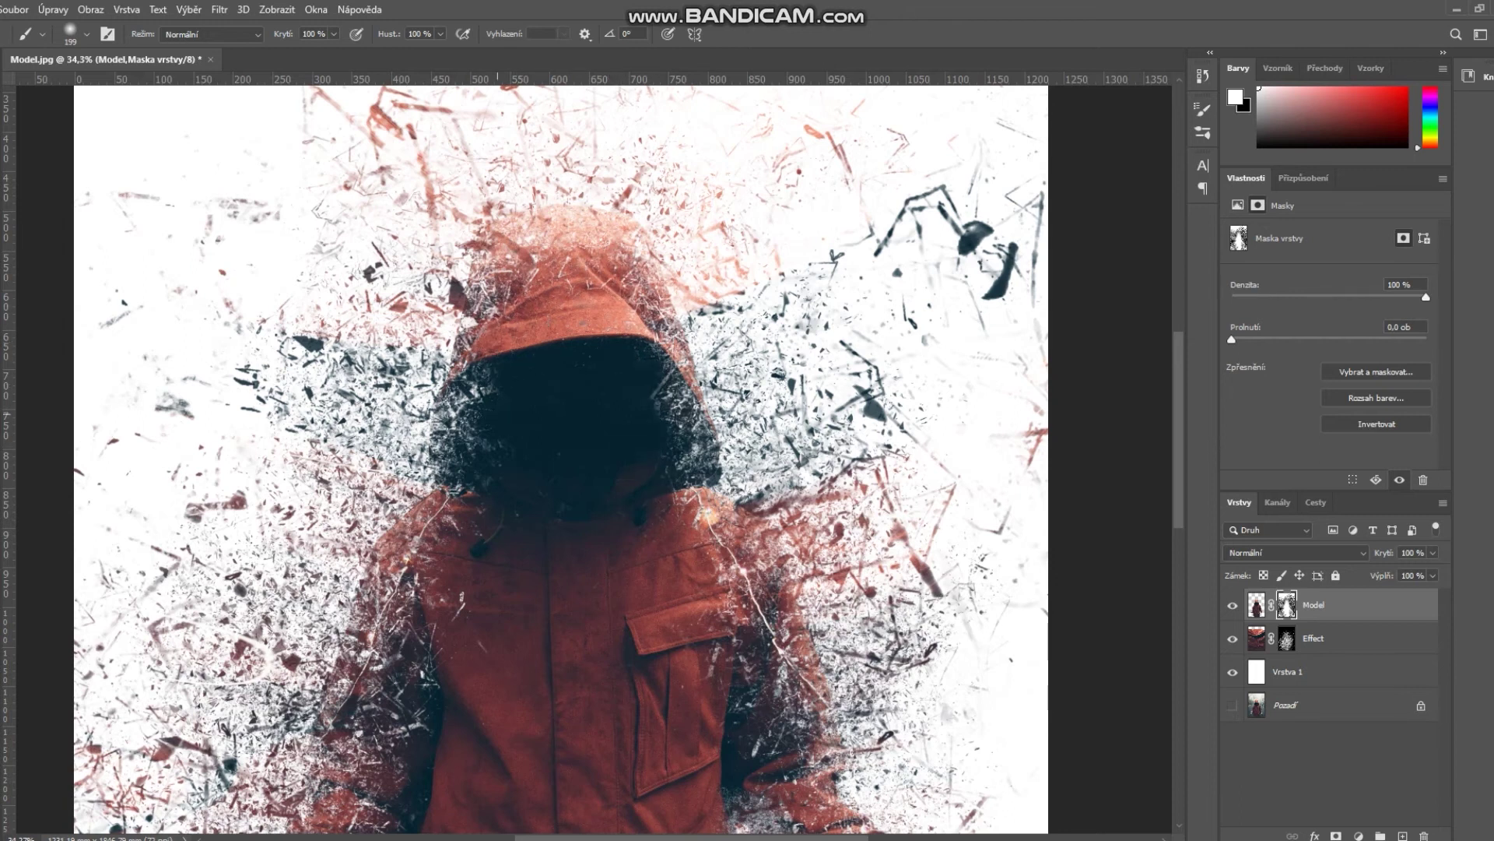
Restore the middle of the coat from the chest down to the hem with the soft white brush on the Model mask.
scroll(560, 459, "down", 5)
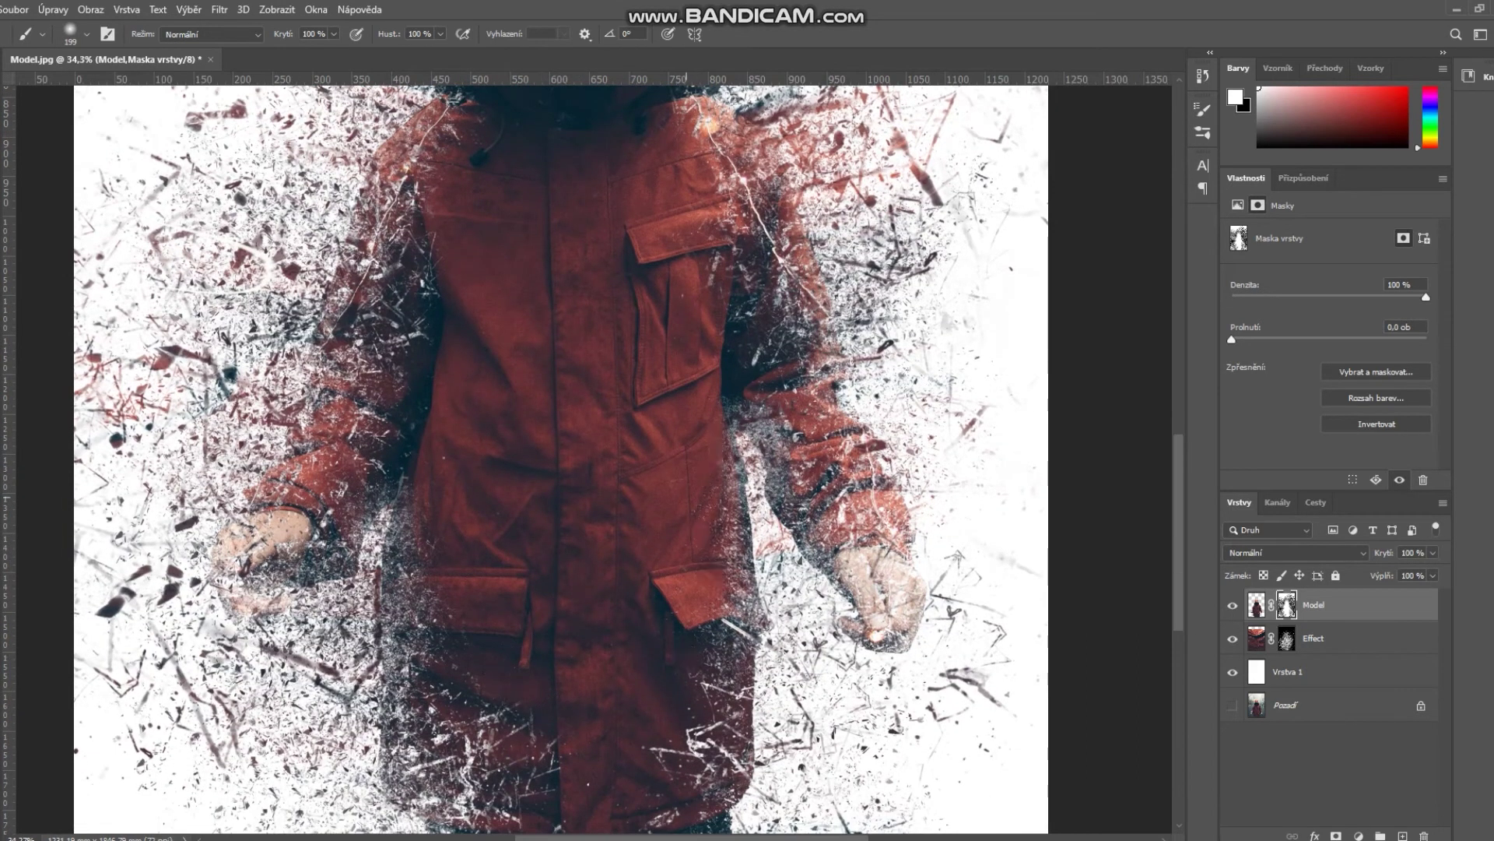
scroll(560, 459, "down", 4)
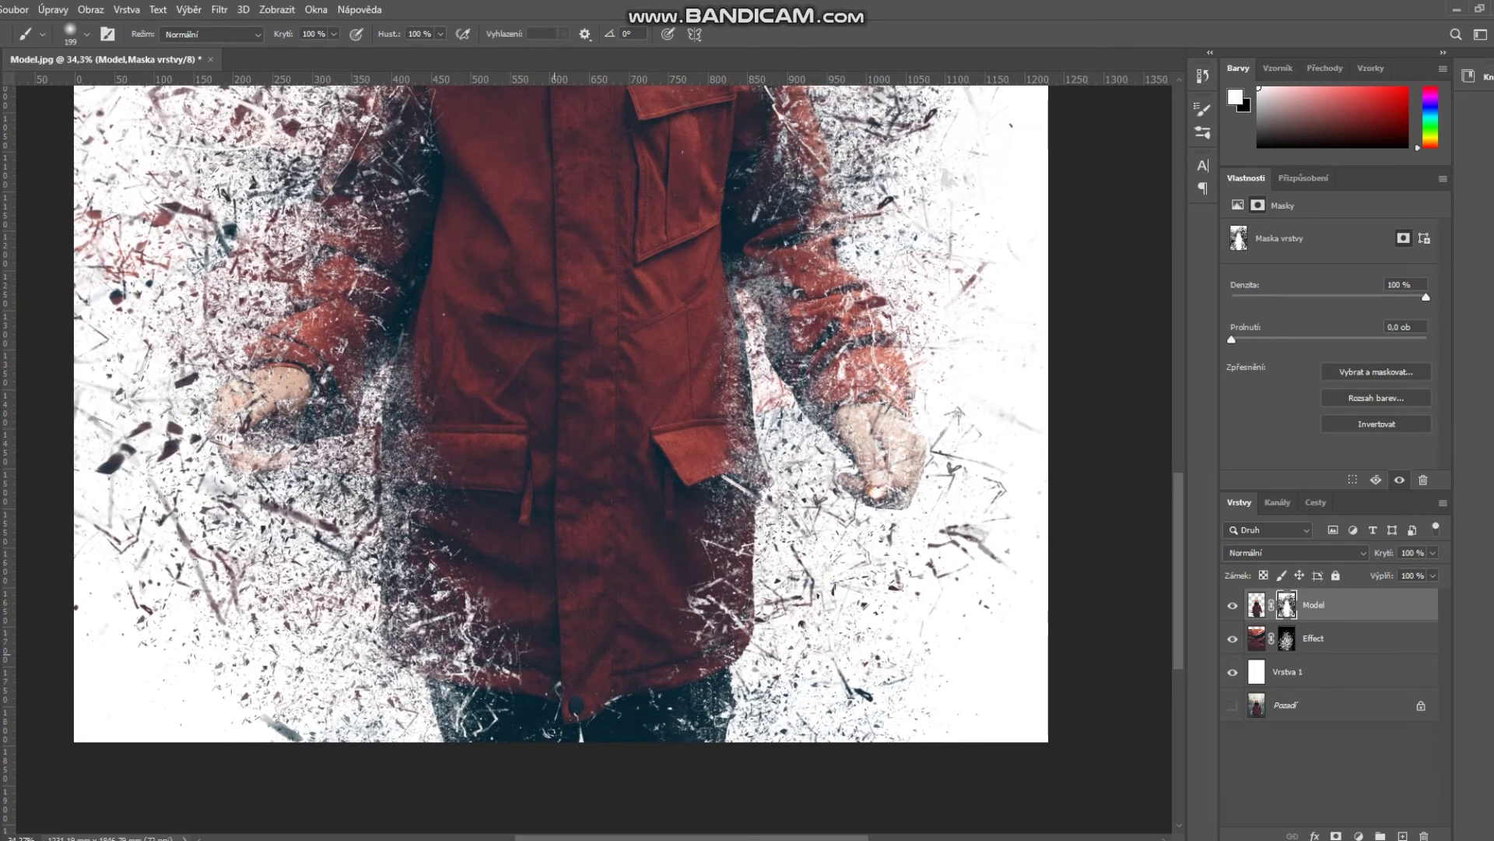
scroll(560, 459, "up", 1)
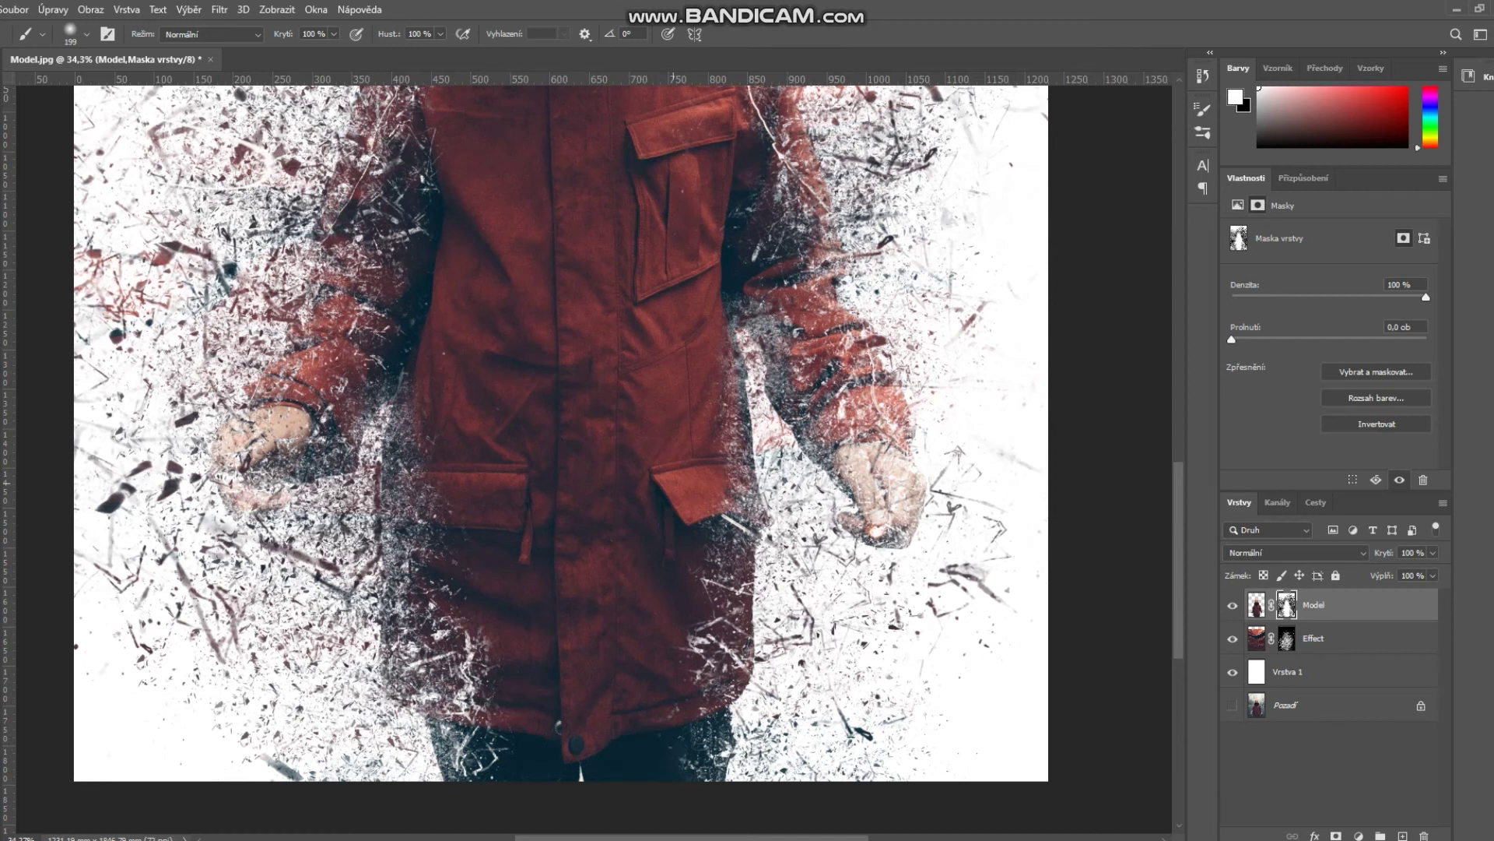
Crop the empty strip off the top of the canvas, leaving a height of about 1695 mm.
key("ctrl+minus")
key("ctrl+minus")
key("ctrl+minus")
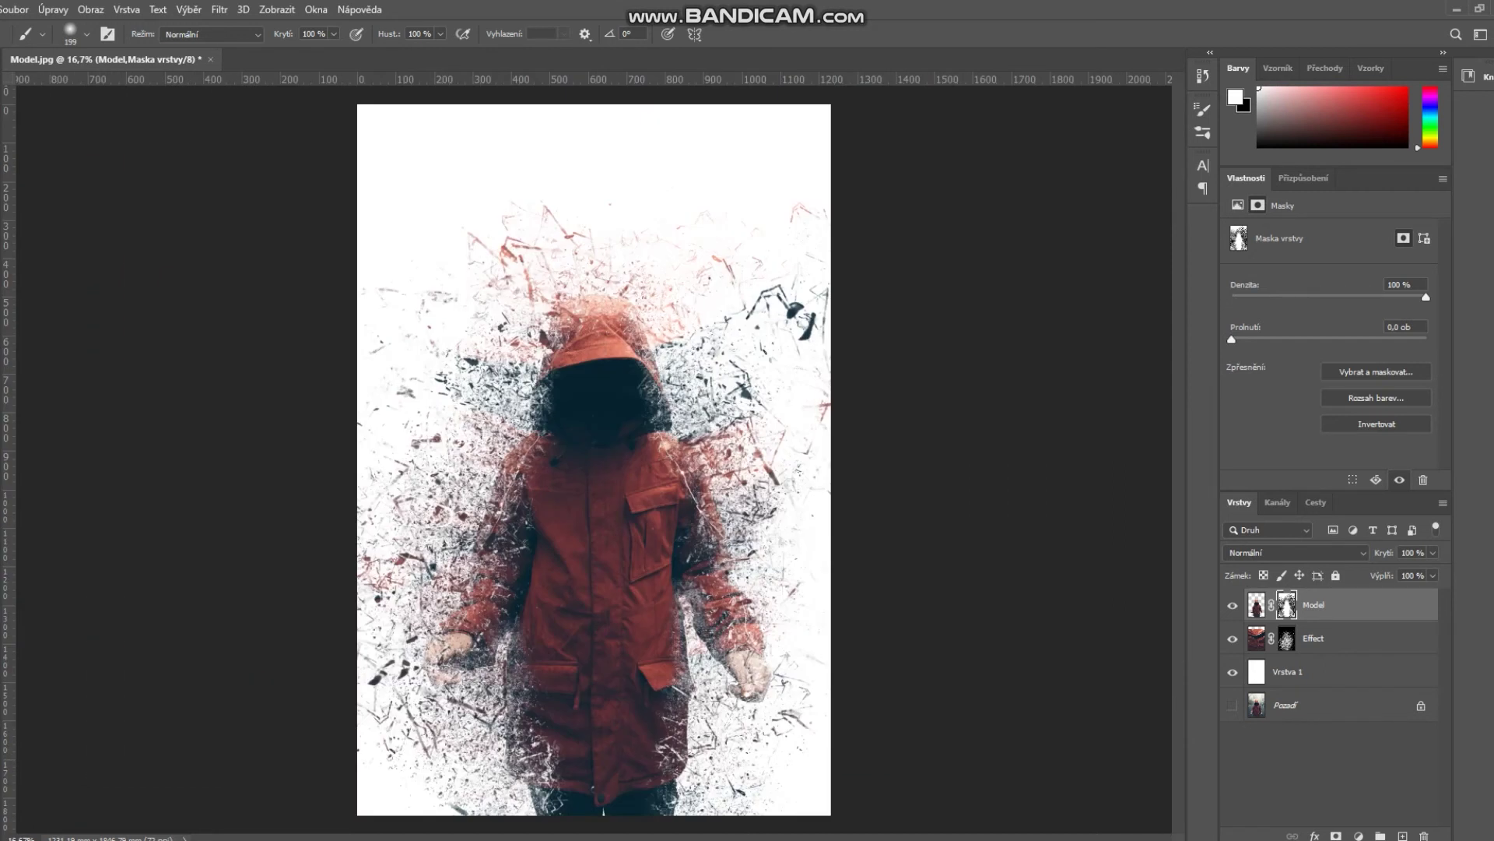
key("c")
left_click_drag(600, 104, 599, 162)
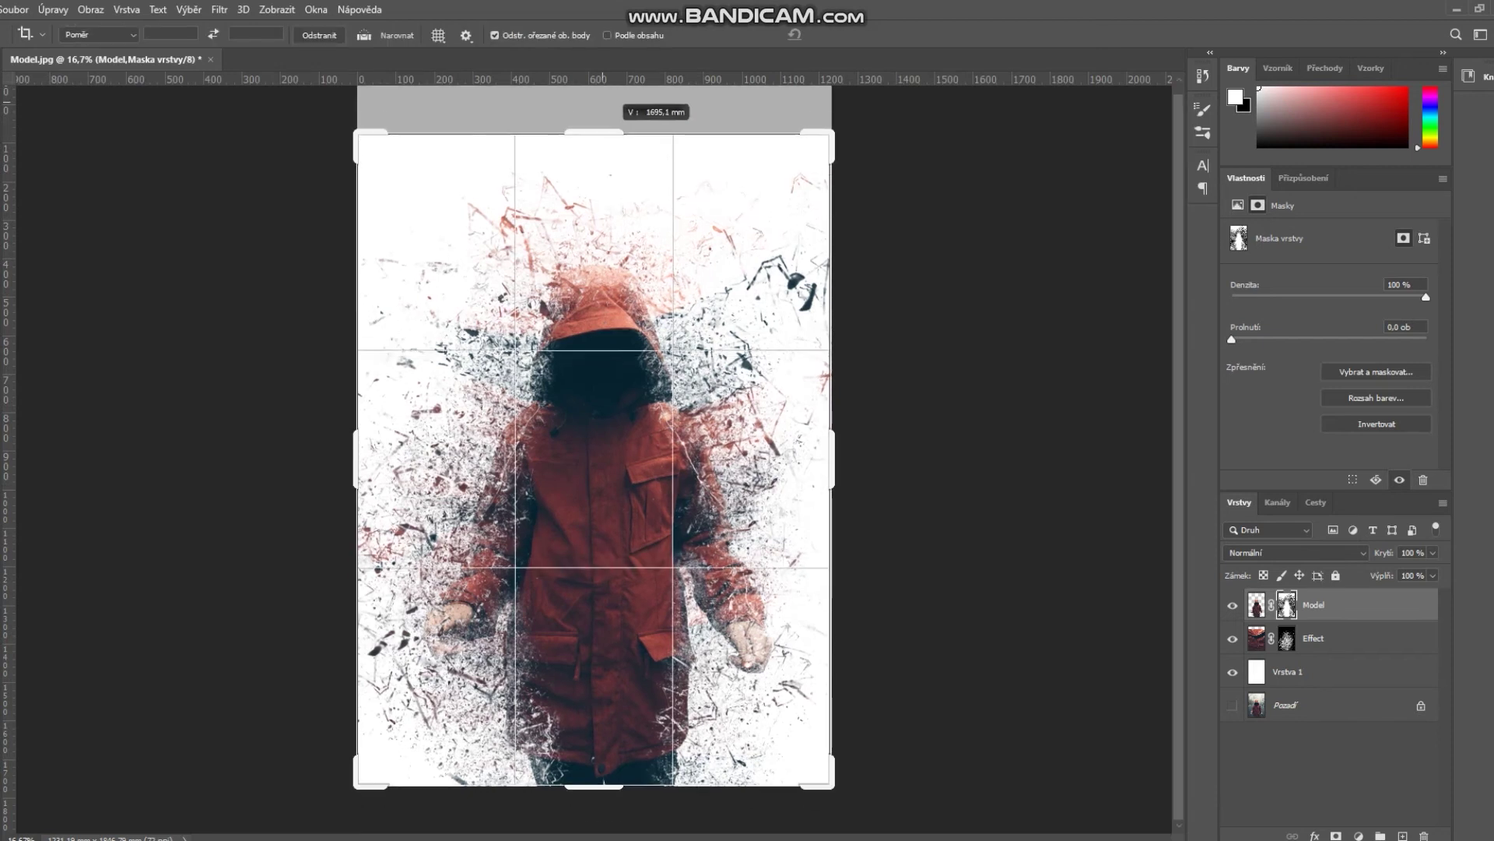
key("Return")
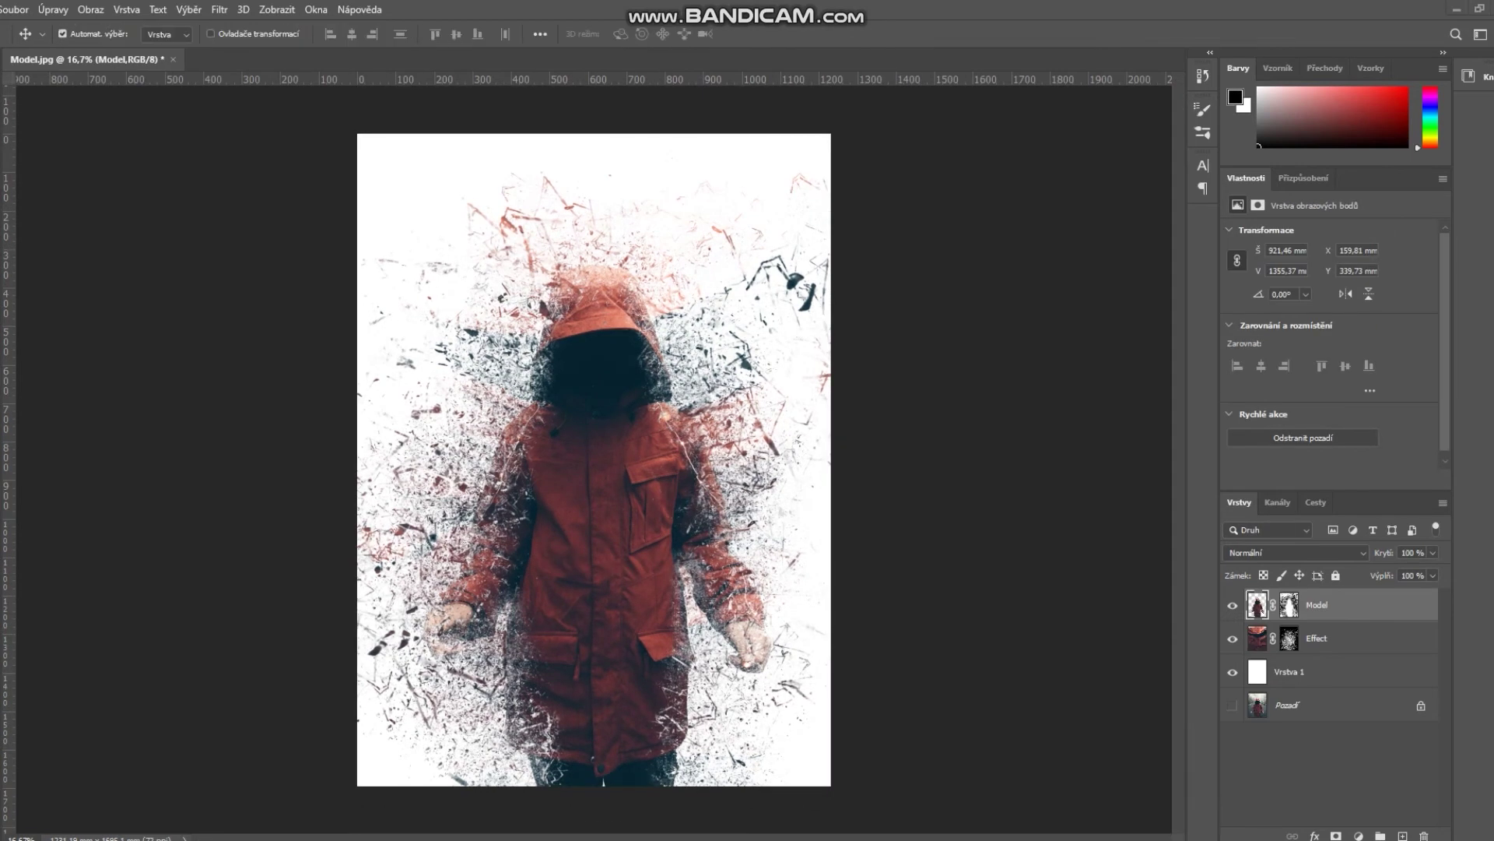
Open the Ice image and bring its picture into Model.jpg as a new layer above Model.
left_click(14, 10)
left_click(27, 42)
double_click(160, 136)
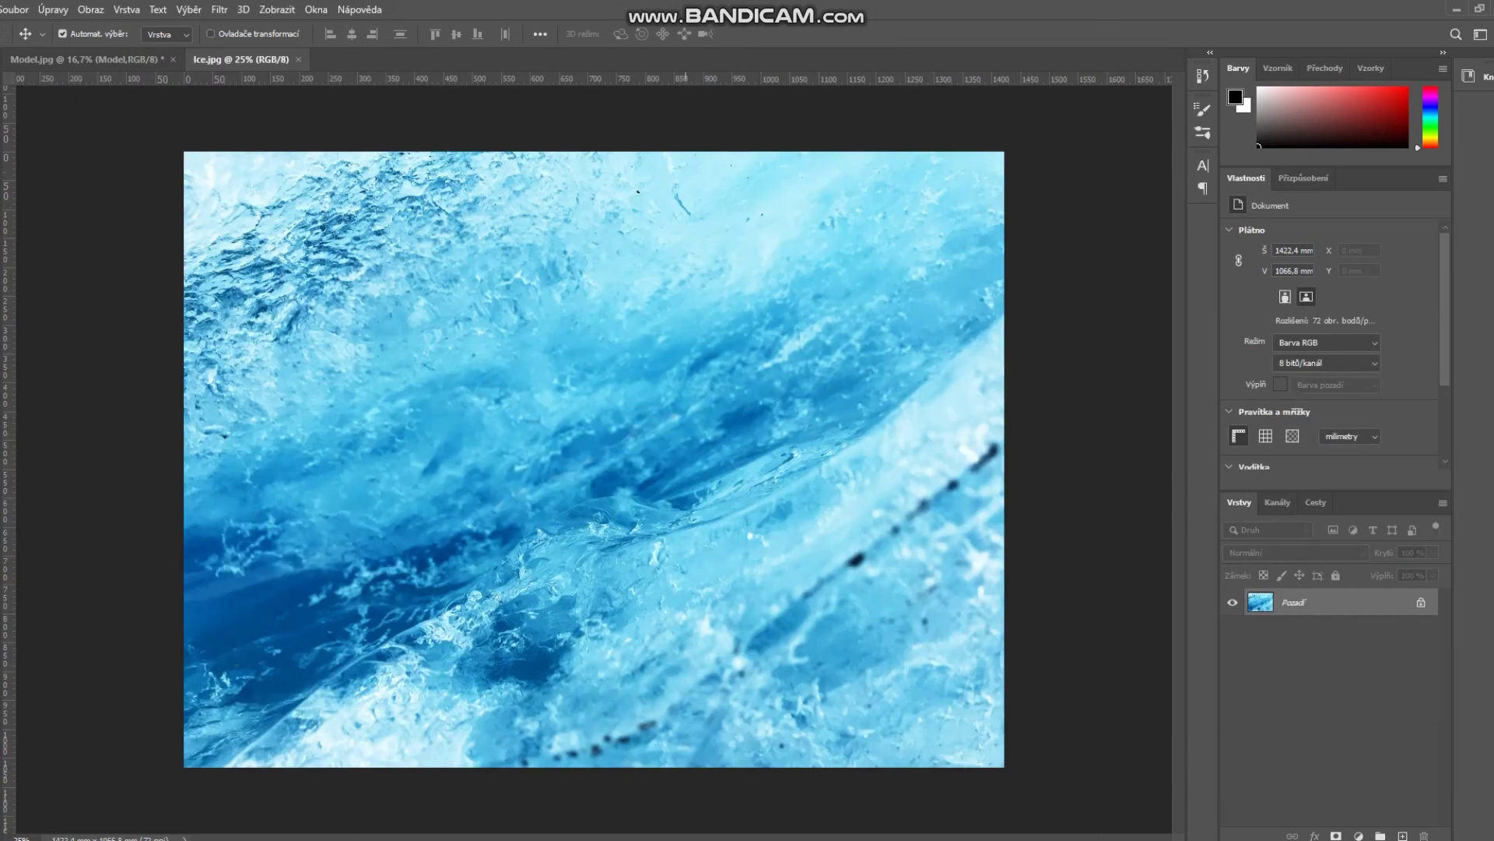
left_click_drag(706, 476, 644, 485)
Scale the ice layer to about 205 % so it covers the whole canvas and set its blend mode to Překrýt (Overlay).
key("ctrl+t")
left_click_drag(542, 298, 525, 25)
left_click_drag(596, 326, 495, 512)
left_click_drag(897, 554, 1111, 554)
left_click_drag(735, 522, 469, 520)
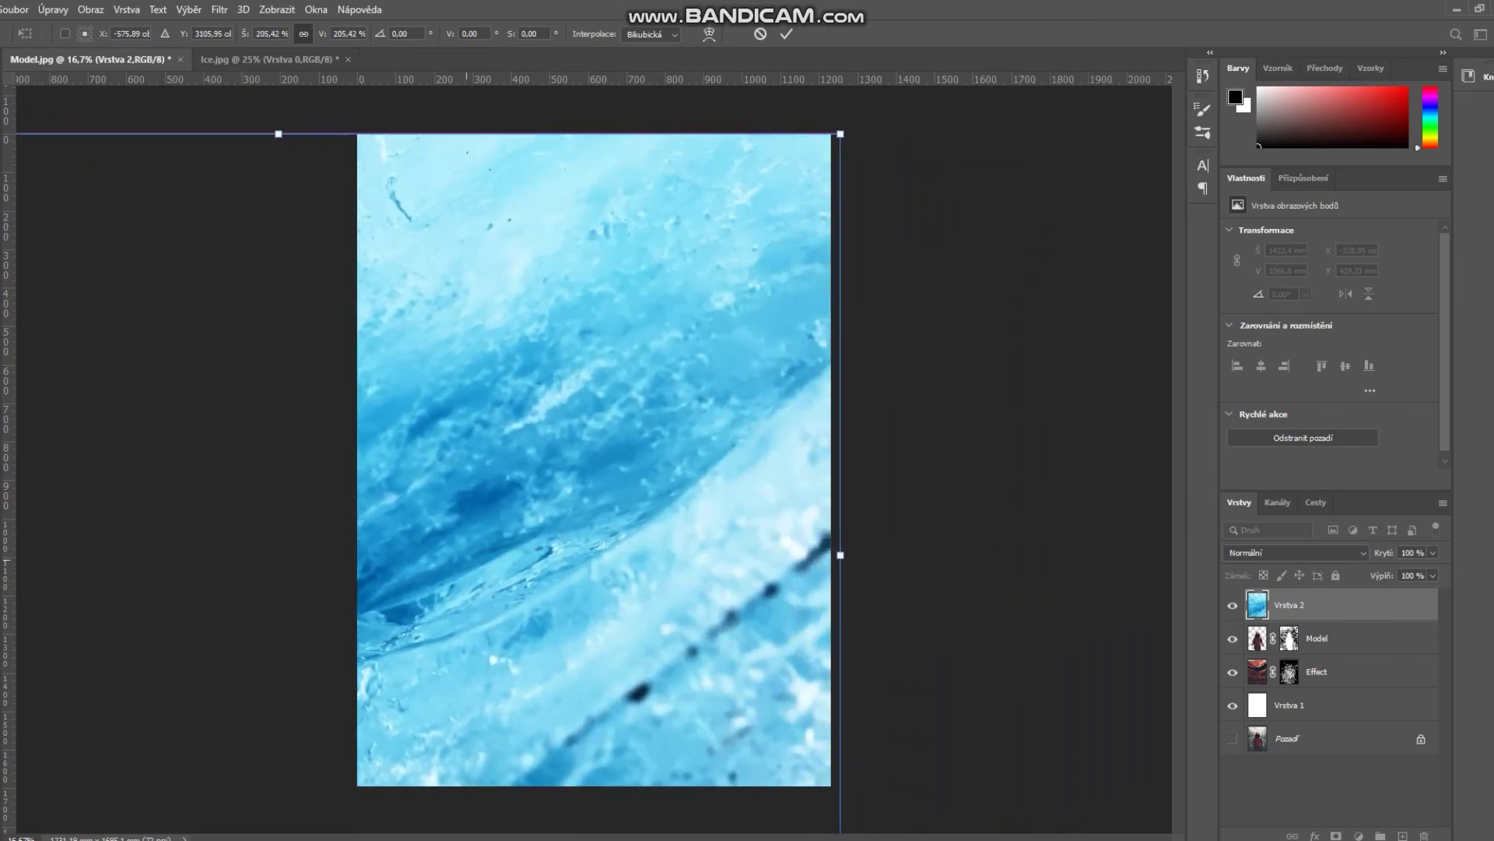
left_click(1295, 553)
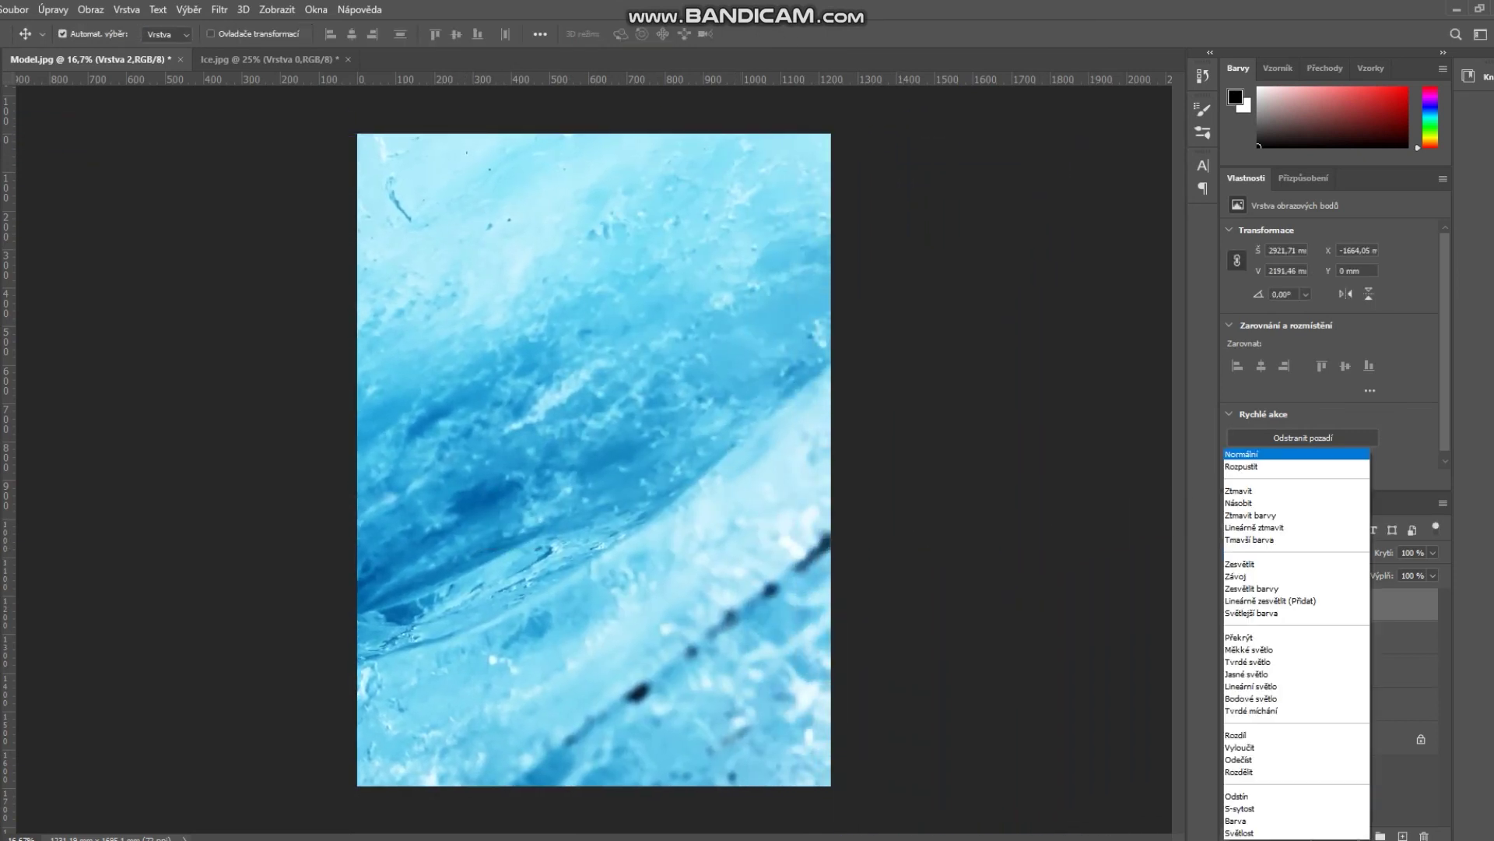
left_click(1239, 637)
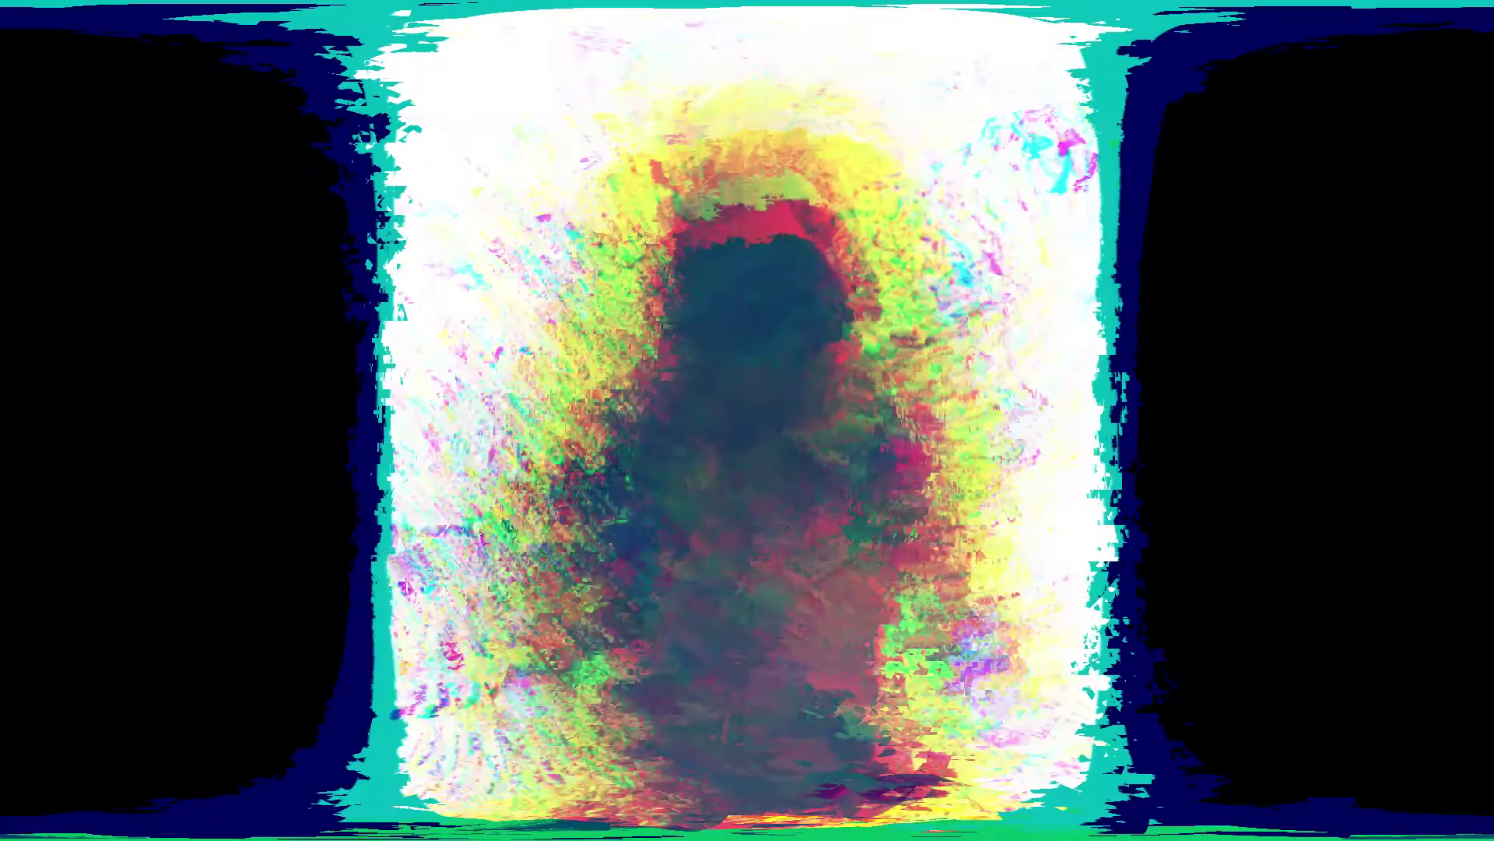